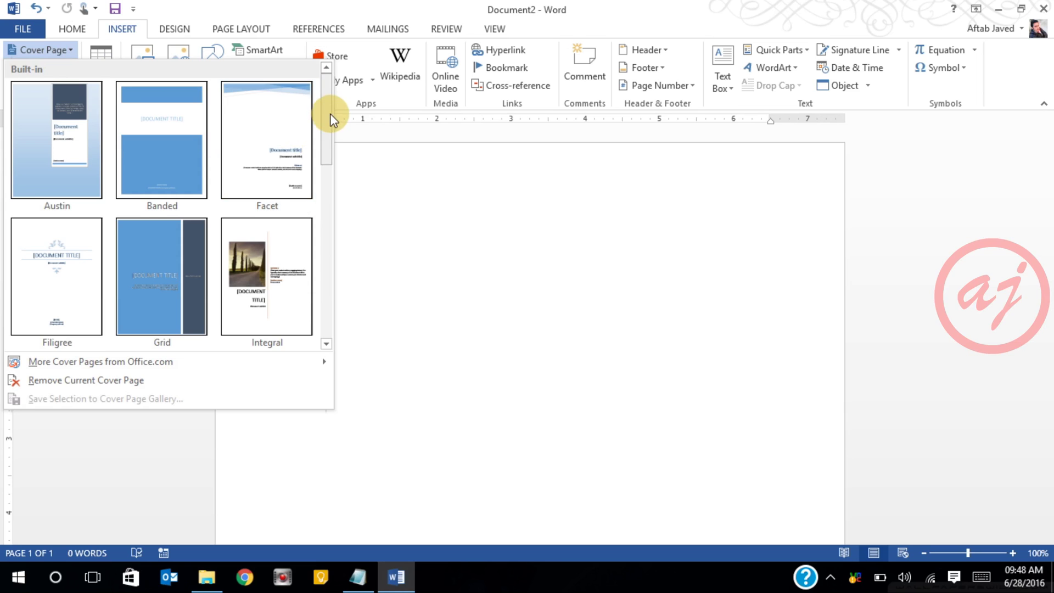
- Insert the built-in cover page with a dark vertical bar, blue date arrow and curved lines
mouse_move(329, 118)
left_mouse_down()
mouse_move(324, 207)
mouse_move(322, 107)
left_mouse_up()
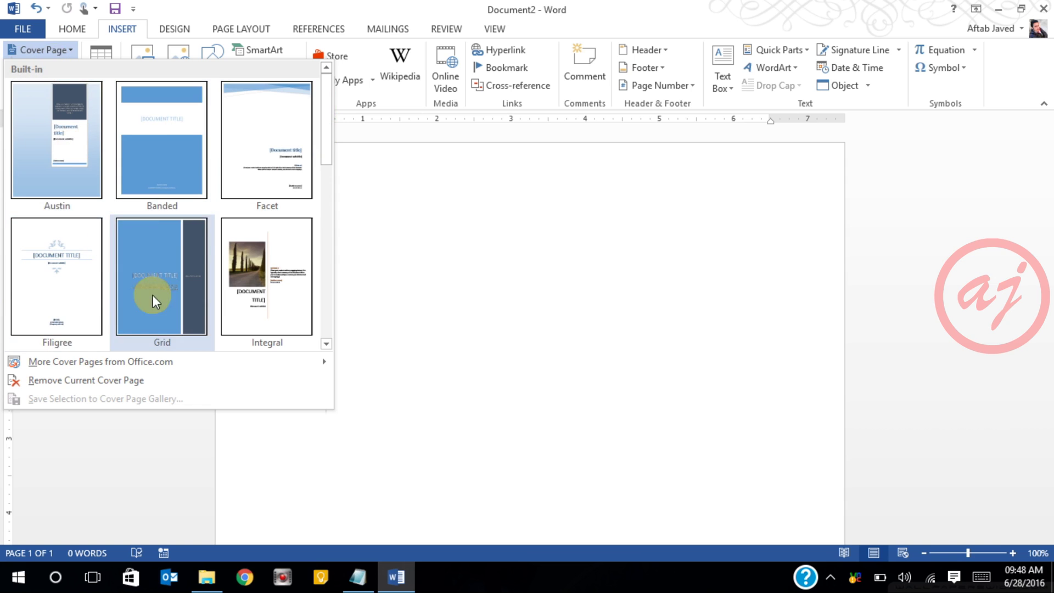
scroll(321, 144, "down", 2)
left_click_drag(320, 144, 326, 313)
left_click(75, 283)
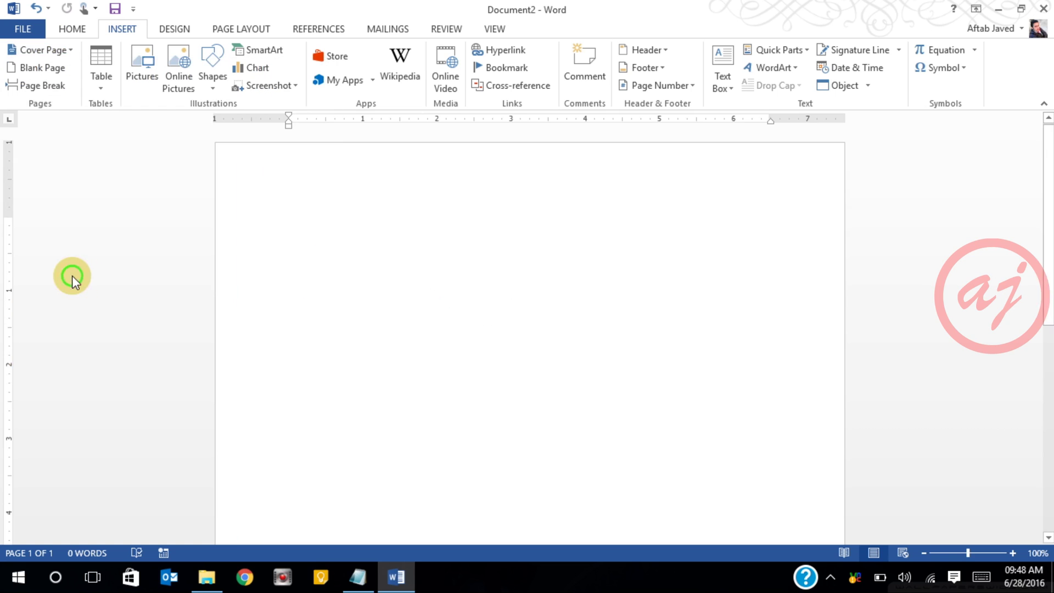
scroll(454, 348, "down", 10)
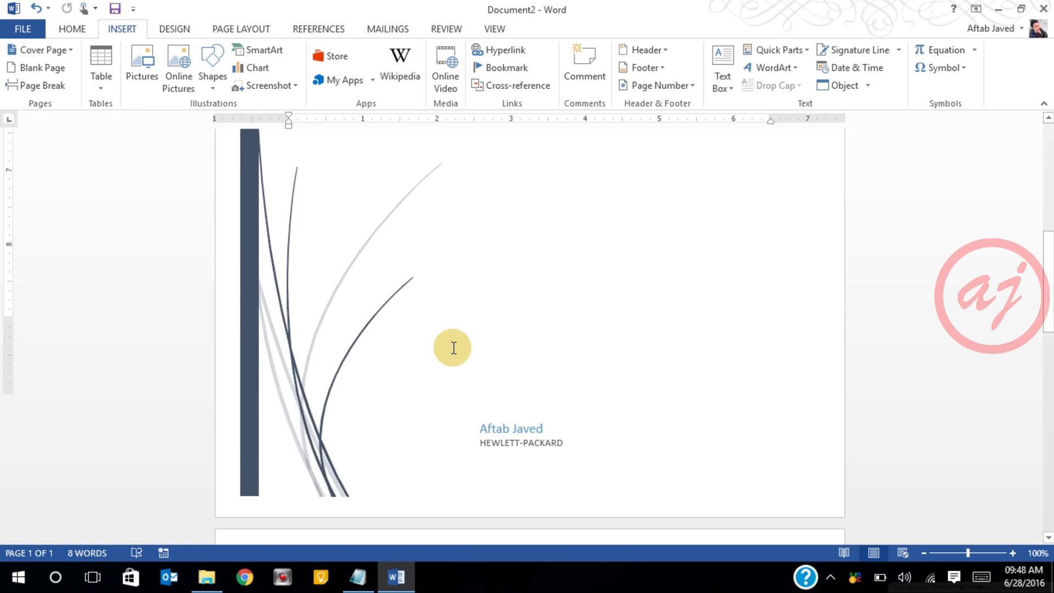
scroll(469, 348, "up", 8)
scroll(335, 252, "up", 4)
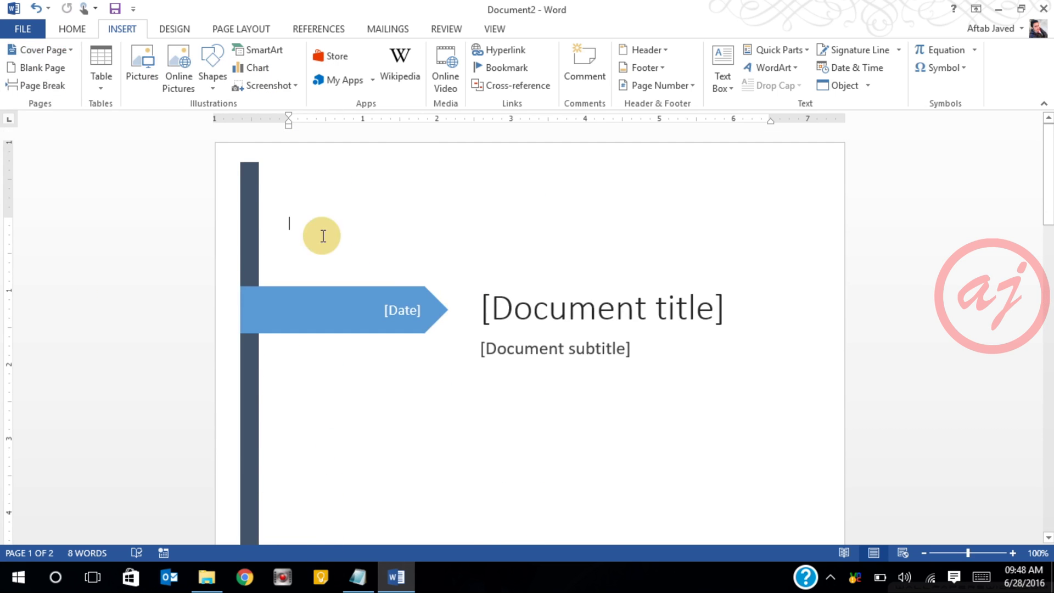
- Examine the inserted cover page's placeholders and the blank page that follows it
scroll(495, 282, "down", 20)
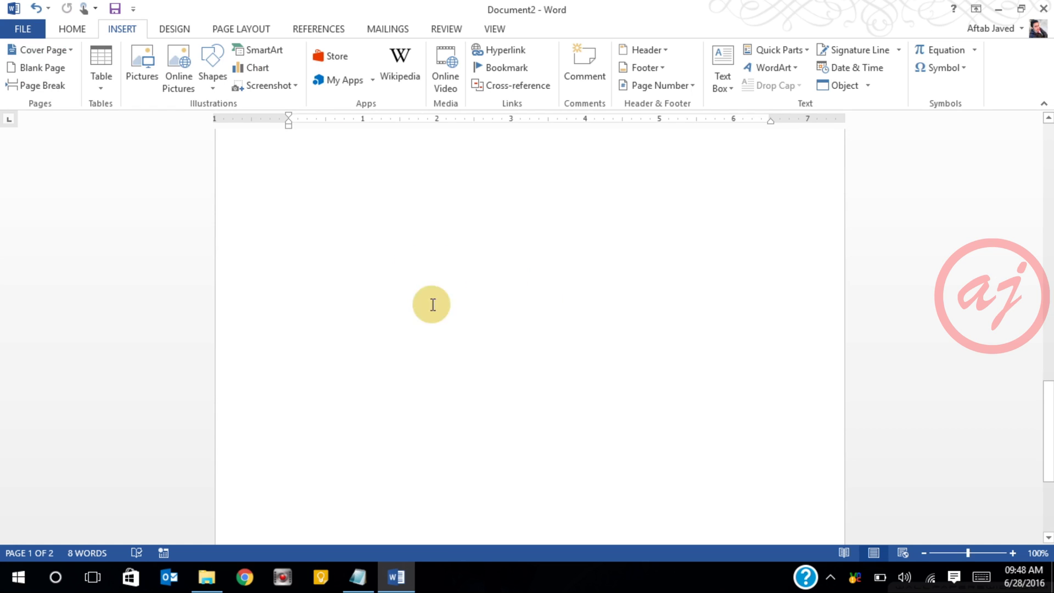
scroll(431, 304, "up", 2)
left_click(416, 387)
scroll(332, 324, "down", 6)
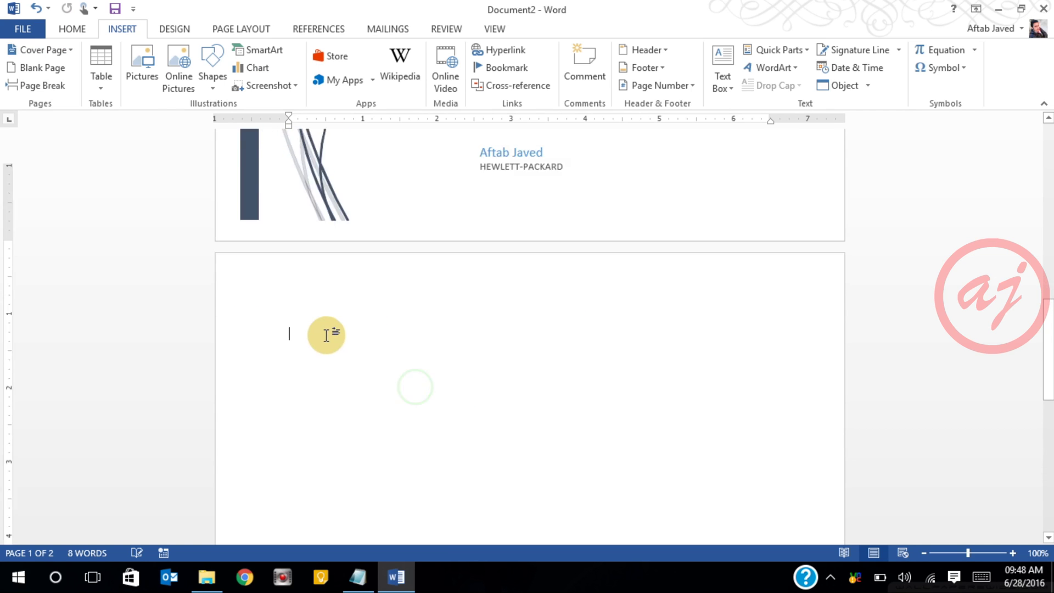
scroll(337, 314, "up", 12)
scroll(336, 285, "up", 12)
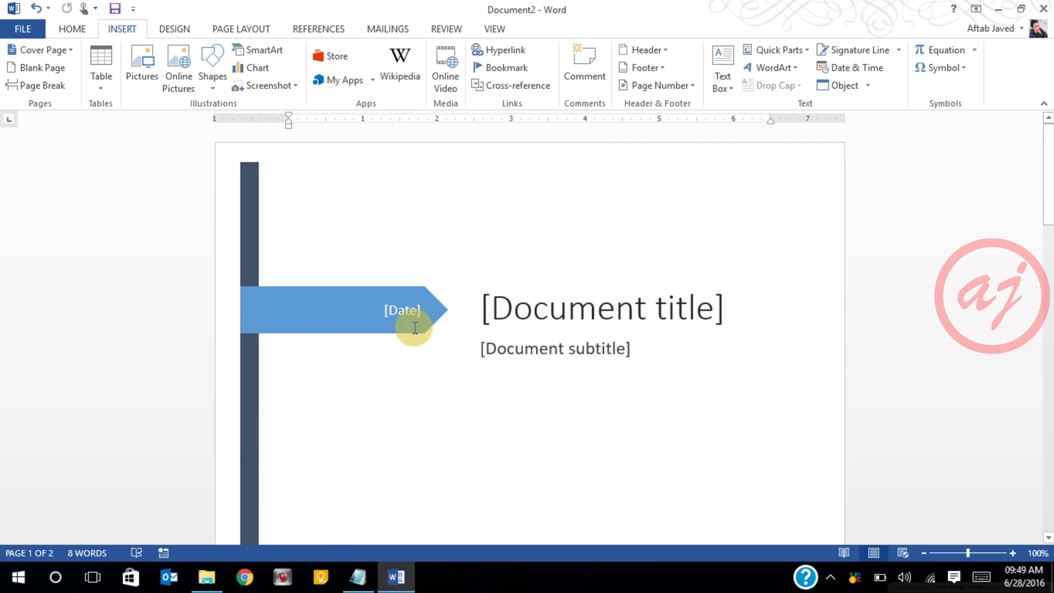
scroll(412, 325, "down", 12)
left_click(319, 329)
scroll(391, 330, "up", 12)
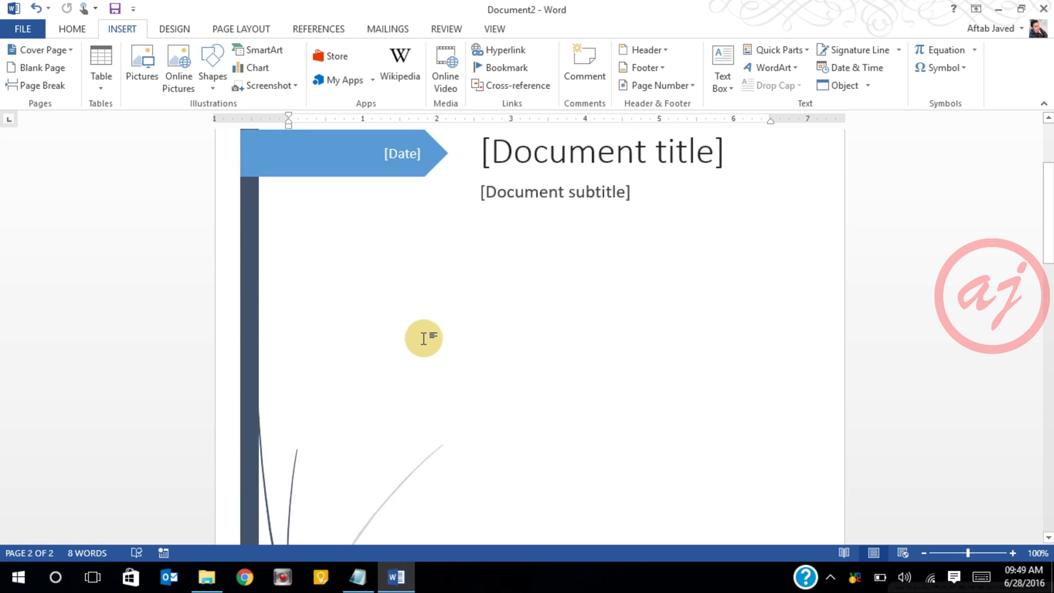
- Fill in the cover page title as "My Book" and the subtitle as "VTi"
left_click(531, 308)
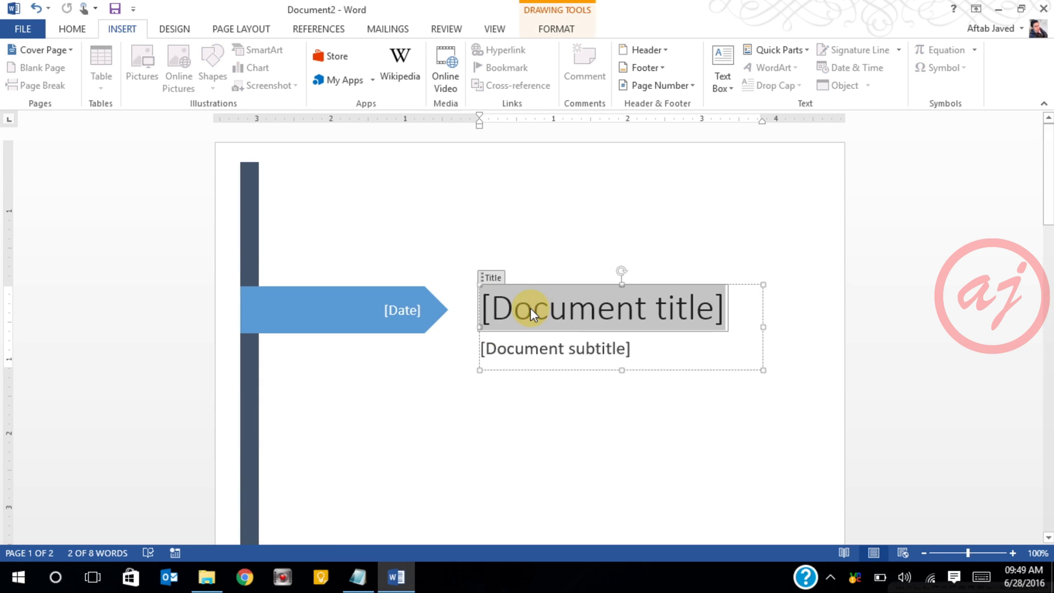
type("My N")
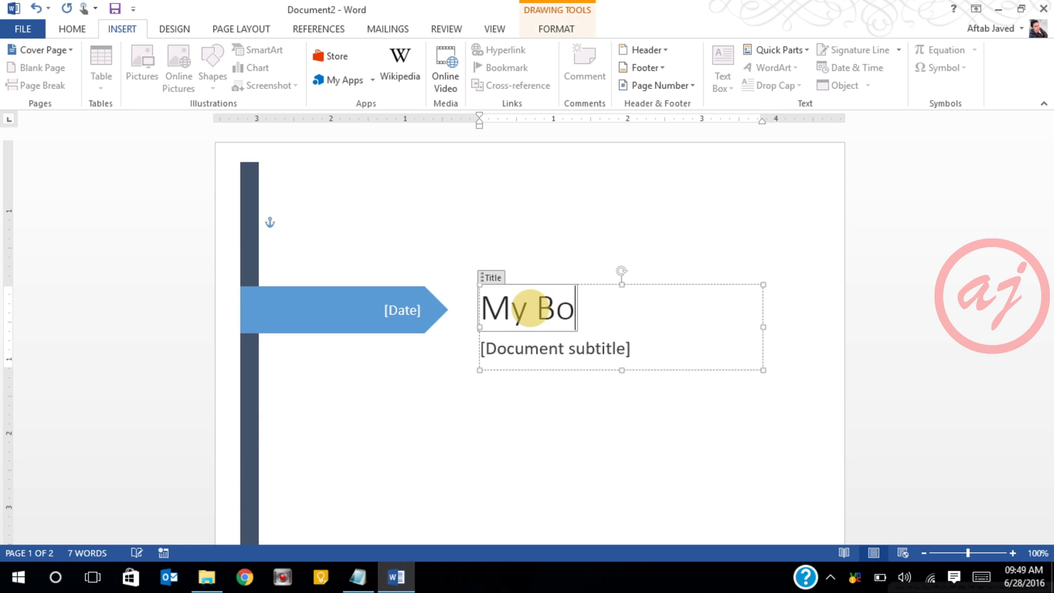
left_click(533, 365)
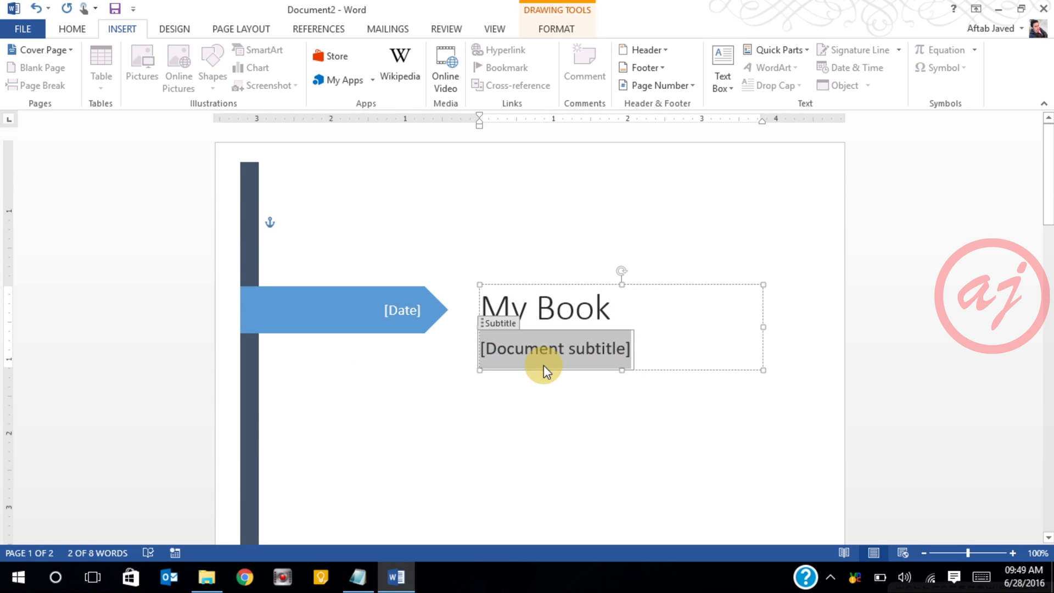
type("VTi")
left_click(561, 483)
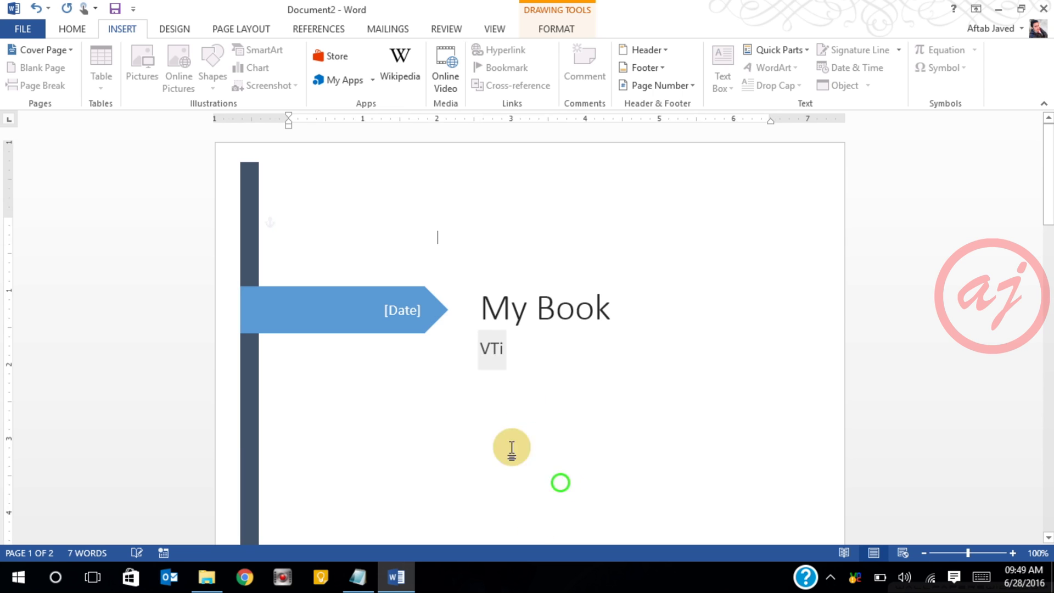
- Set the cover page date to 6/28/2016 from its calendar
left_click(409, 316)
left_click(432, 313)
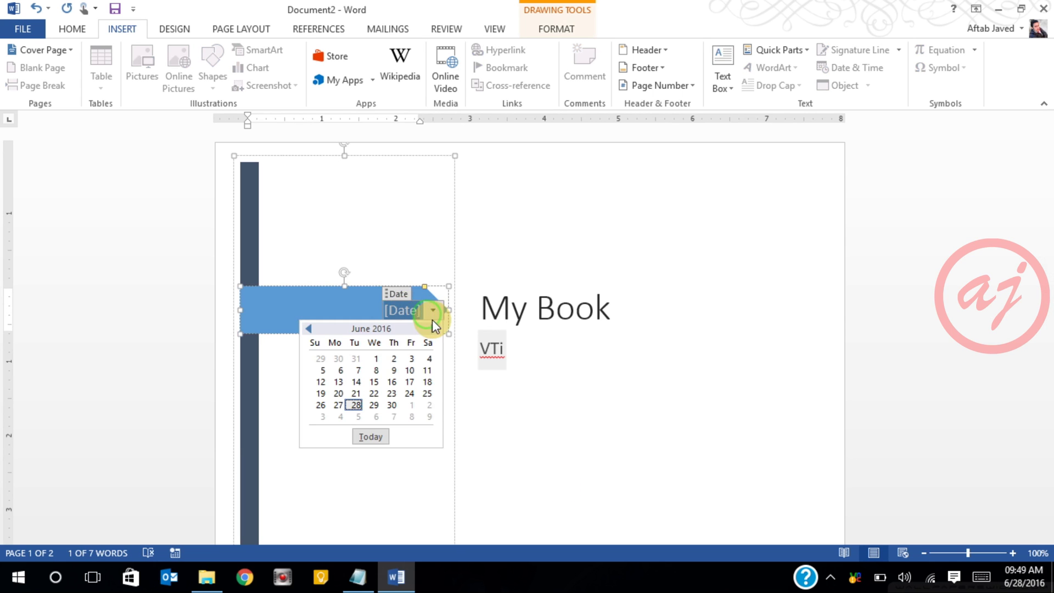
left_click(356, 406)
left_click(513, 405)
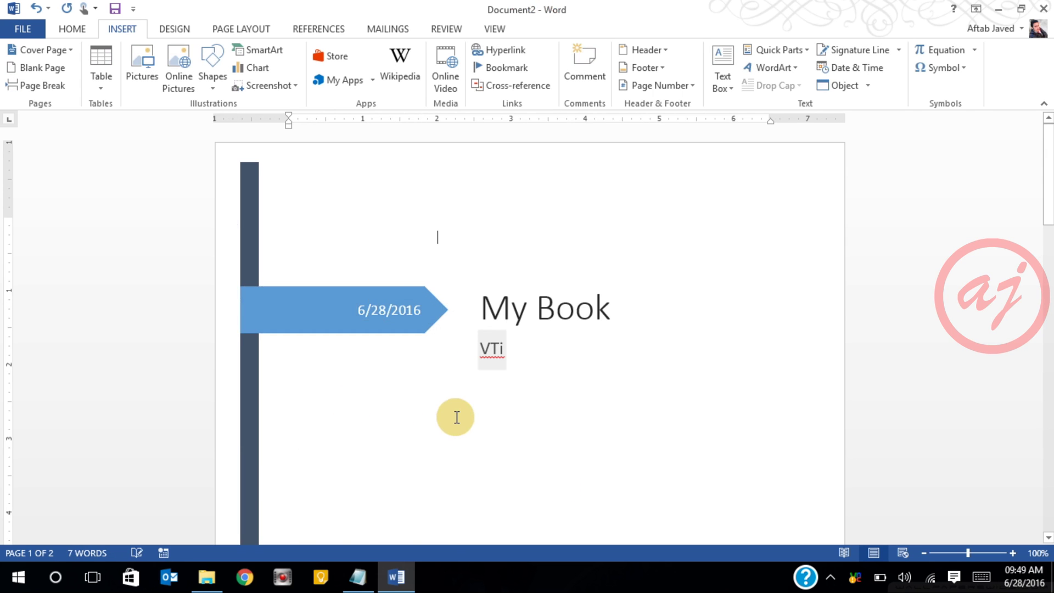
- Examine the filled-in cover page and the blank page after it, viewing both side by side at 40% zoom
scroll(470, 407, "down", 5)
scroll(470, 407, "down", 10)
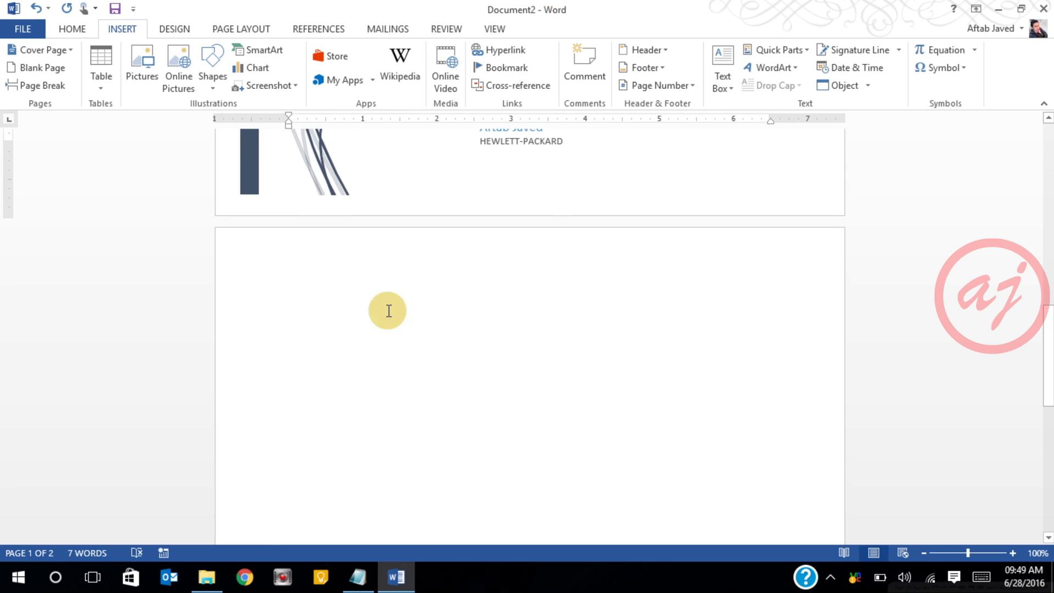
left_click(345, 263)
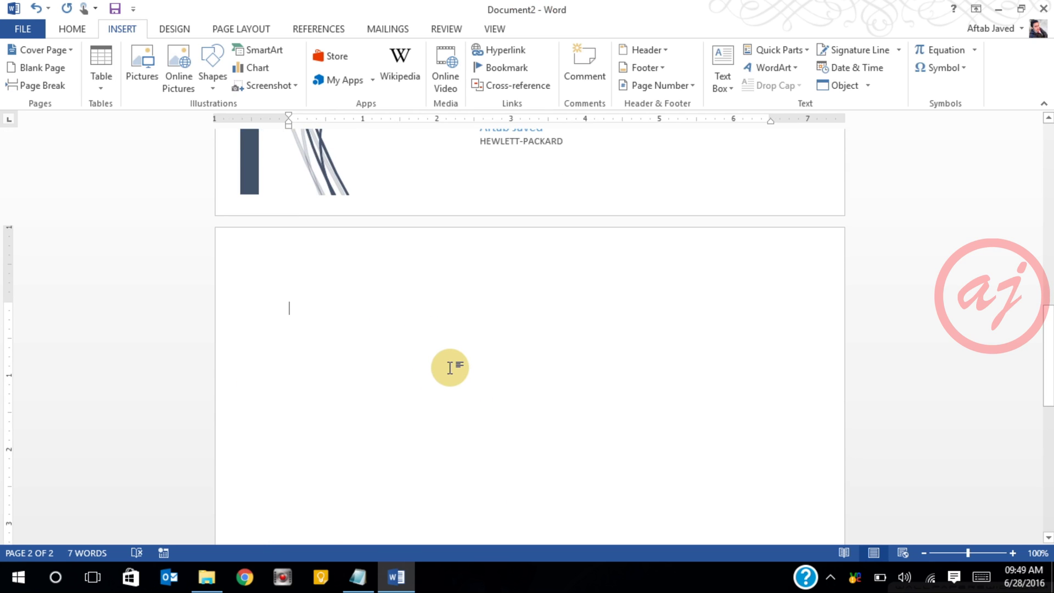
scroll(483, 434, "up", 12)
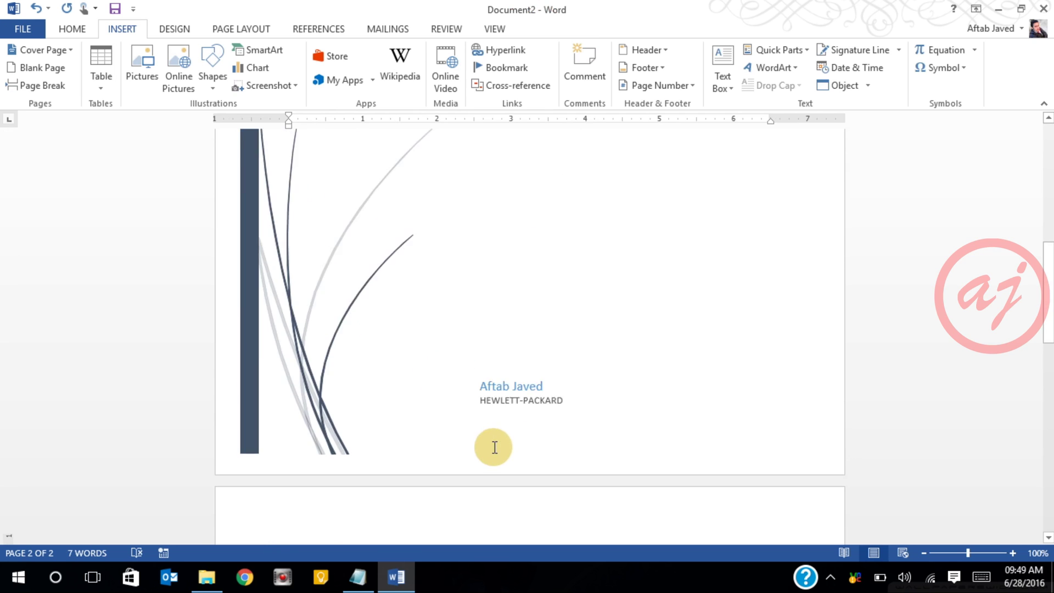
scroll(471, 349, "down", 10)
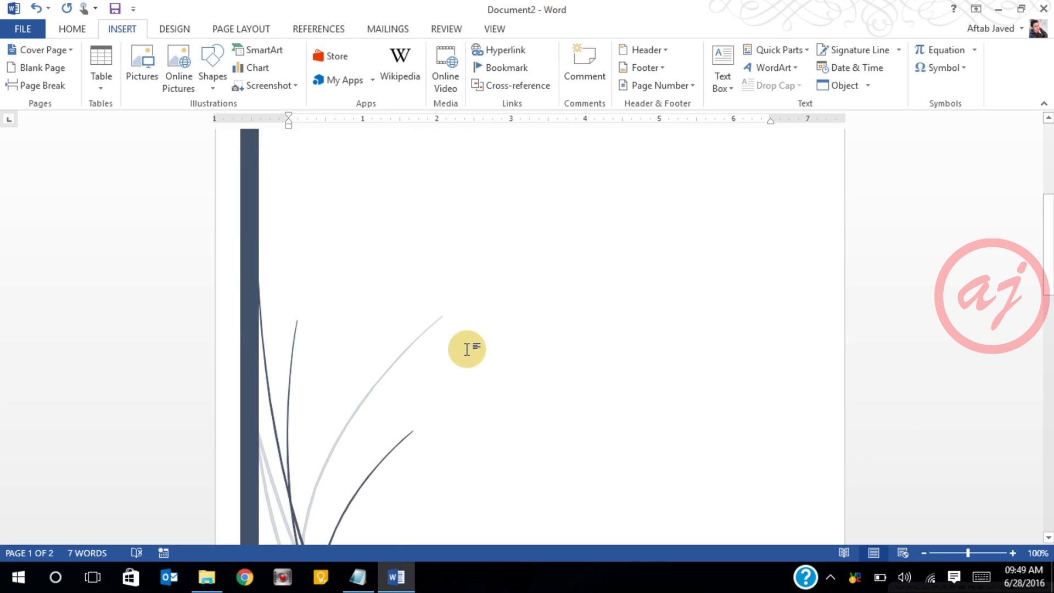
scroll(435, 372, "up", 1)
scroll(435, 373, "up", 10)
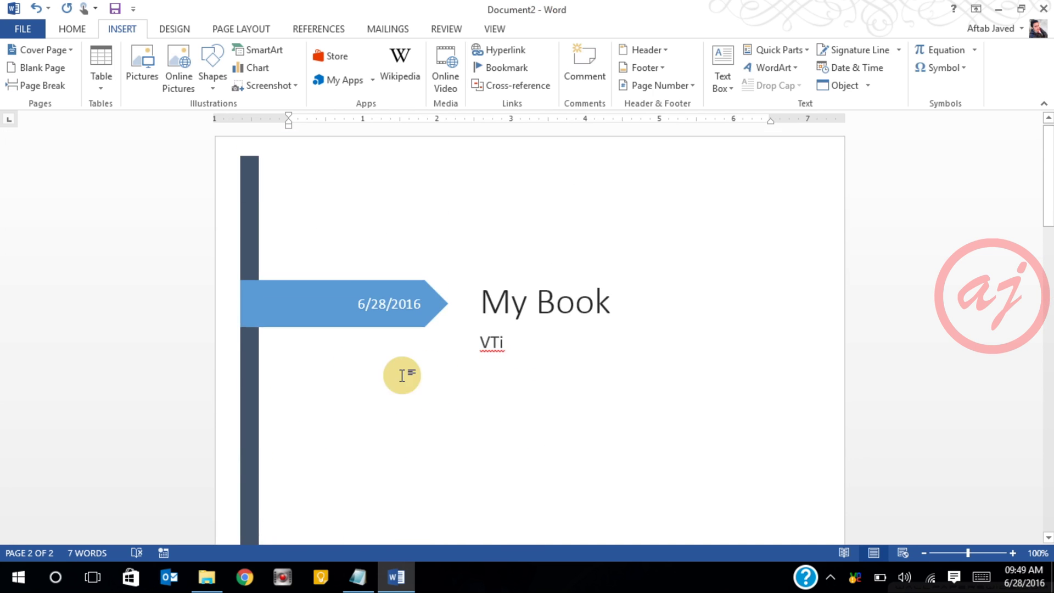
left_click(924, 553)
left_click(924, 554)
left_click(923, 554)
left_click(924, 554)
left_click(924, 553)
left_click(924, 553)
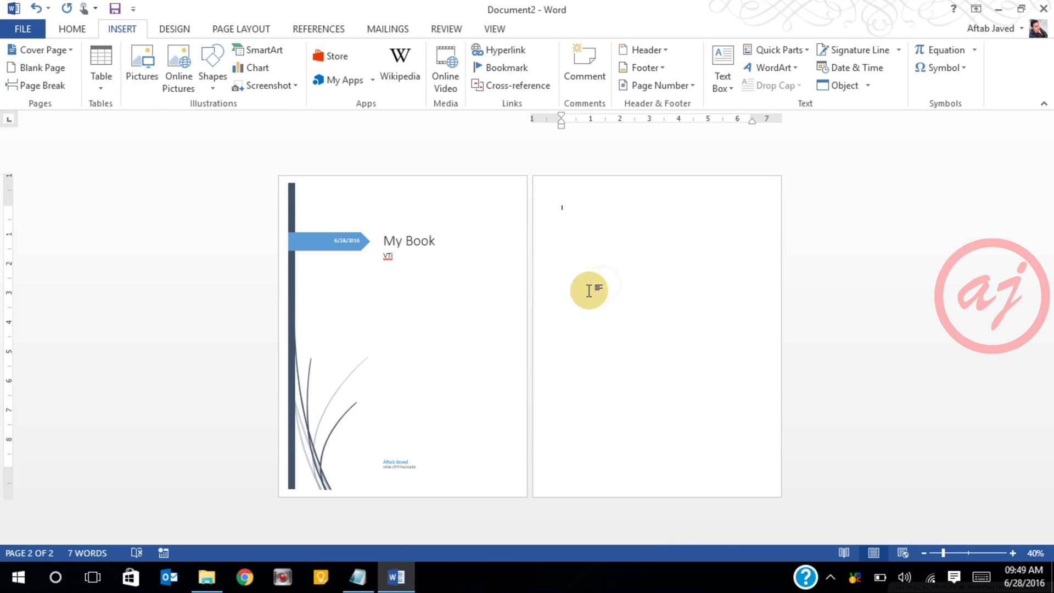
- Insert a blank page at the cursor twice, starting from the page after the cover
left_click(53, 71)
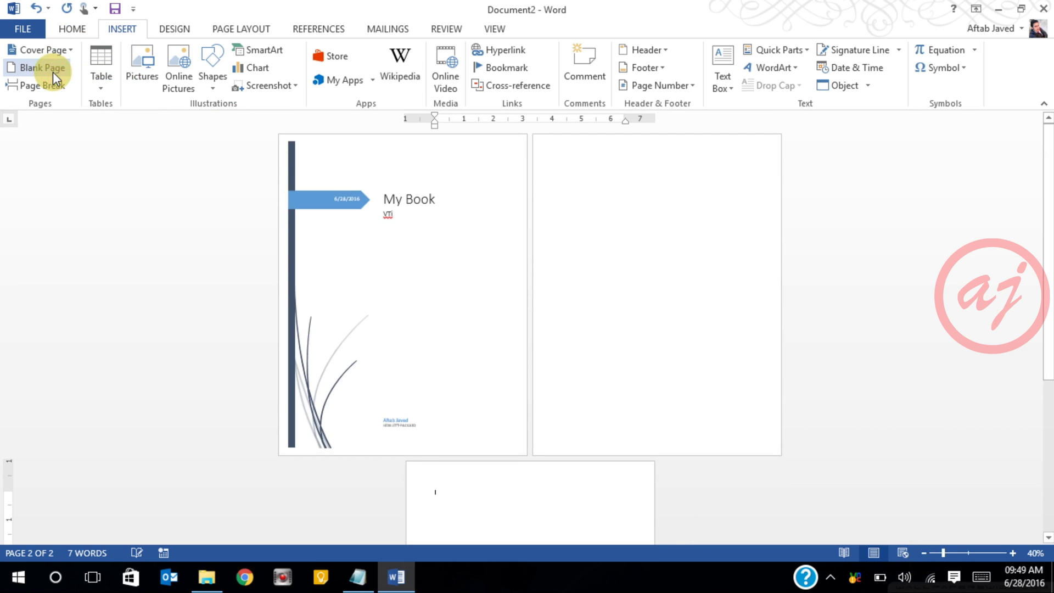
left_click(38, 72)
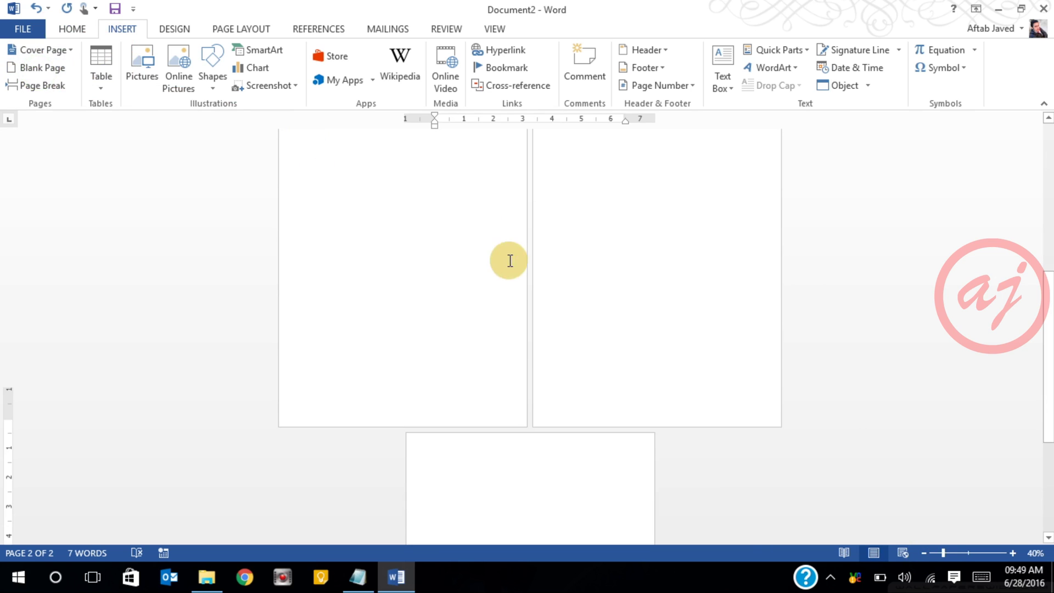
scroll(654, 366, "up", 5)
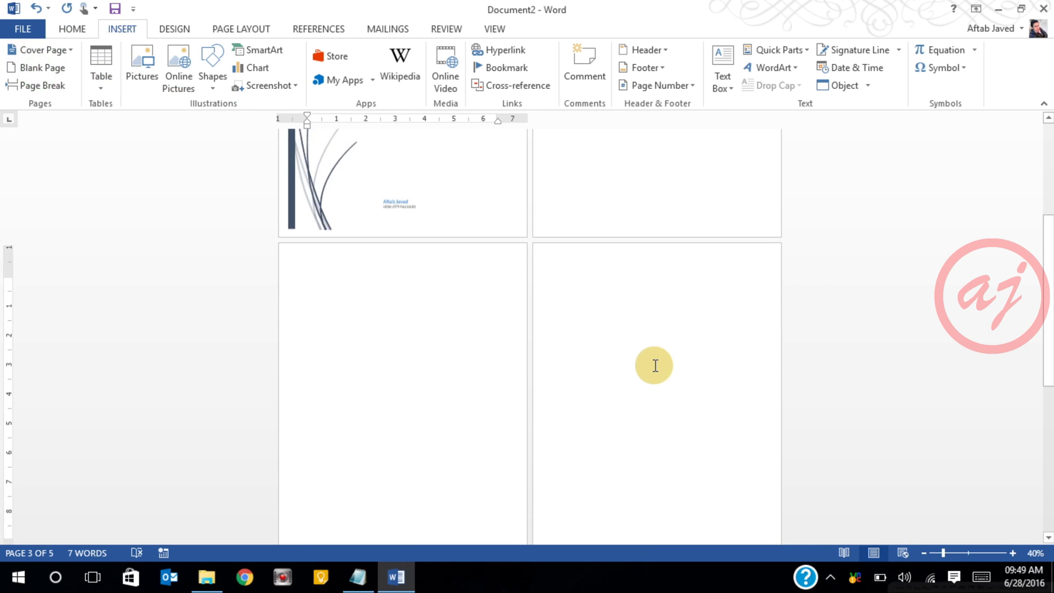
- Remove the current cover page from the document
left_click(68, 49)
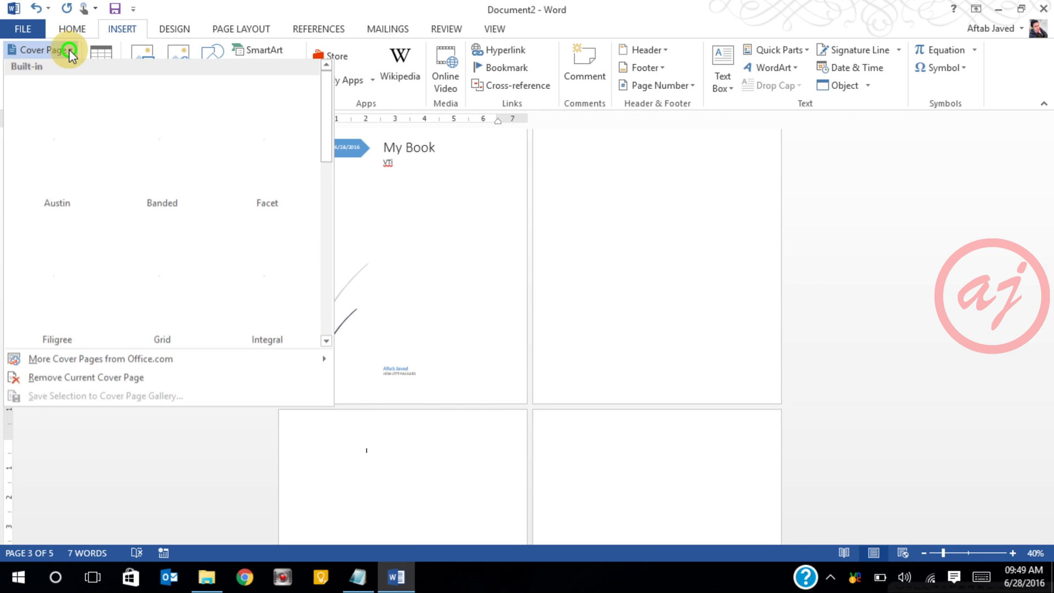
left_click(77, 382)
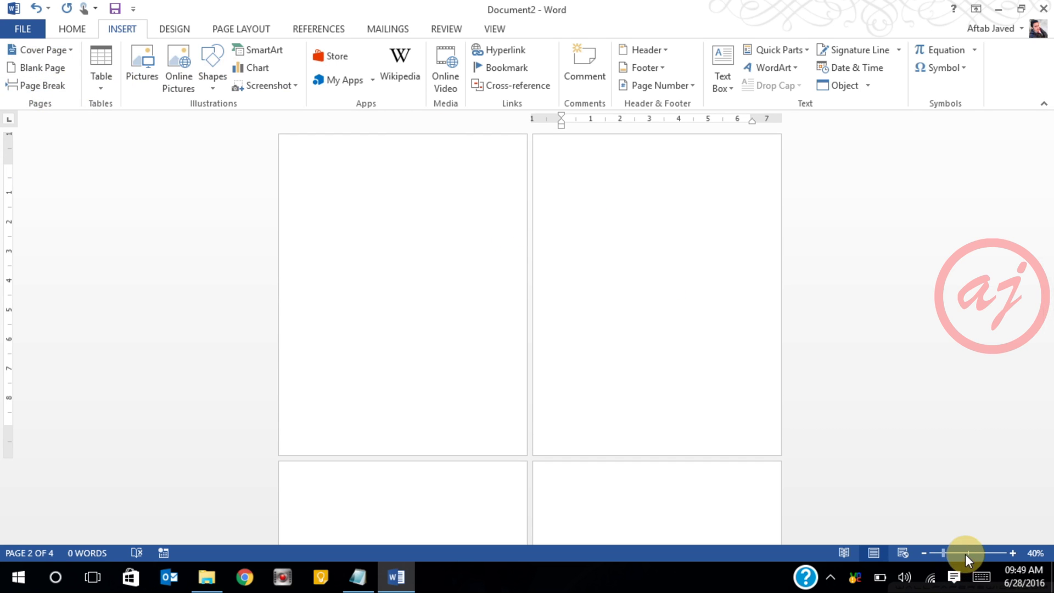
- Enter two lines of placeholder text on the second page, "Sdafklnsd jf sdalkfj" and "Sad;flj sdaf;as'd"
left_click_drag(968, 555, 968, 554)
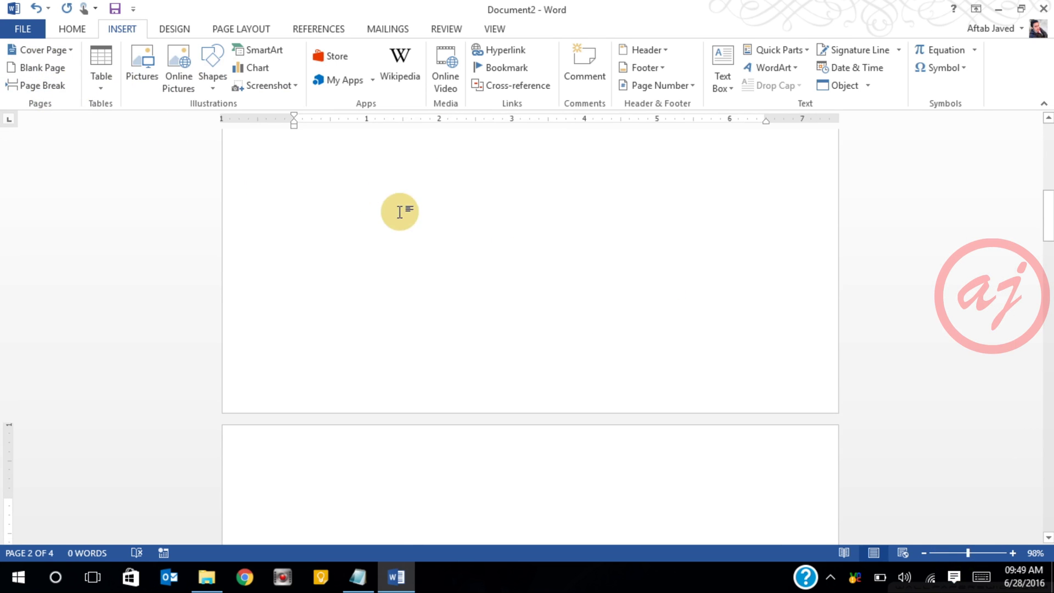
left_click_drag(1047, 164, 1042, 118)
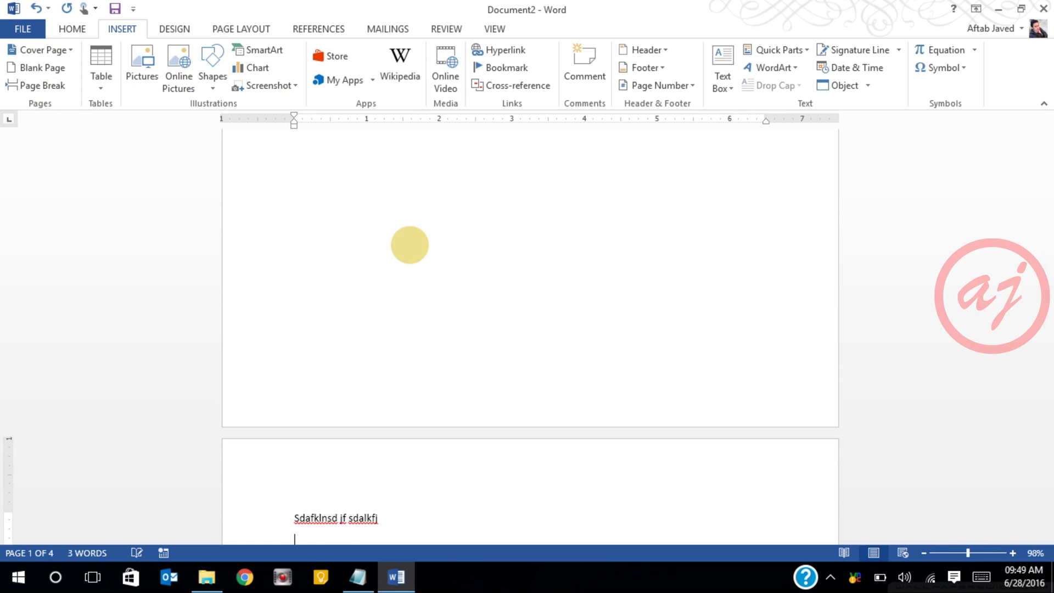
scroll(410, 245, "down", 1)
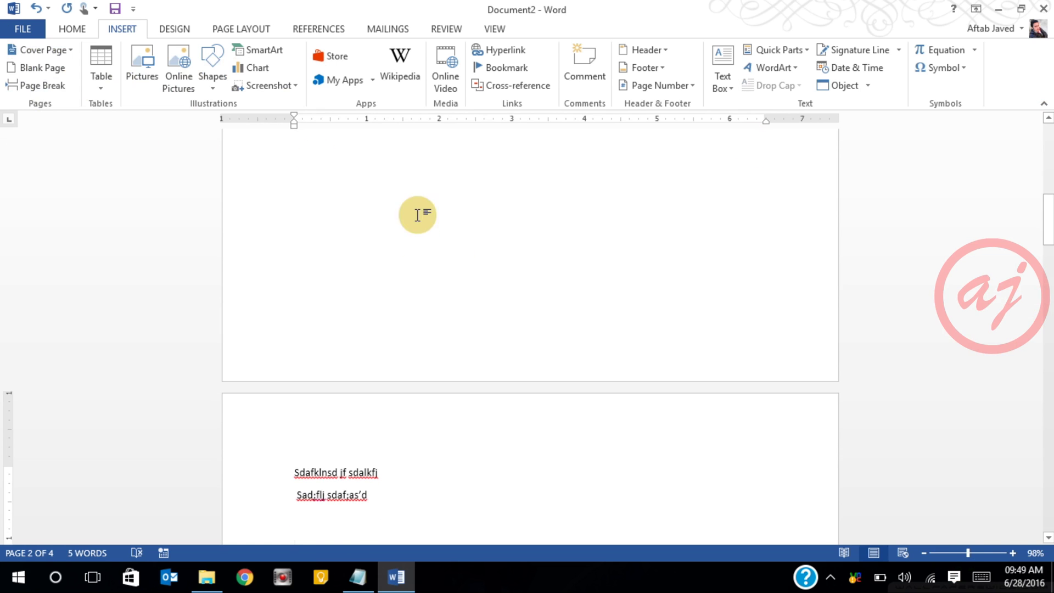
- Insert a page break after the placeholder lines and enter "Sdaf dsafda sfadsfeqfsadv" on the third page
left_click(38, 86)
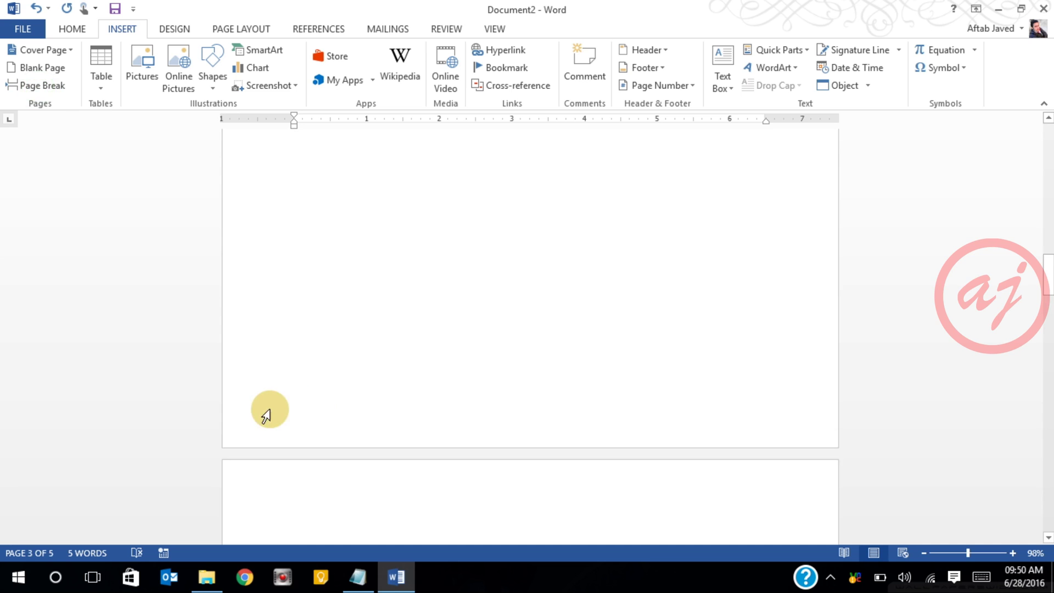
scroll(324, 329, "up", 15)
scroll(351, 341, "down", 10)
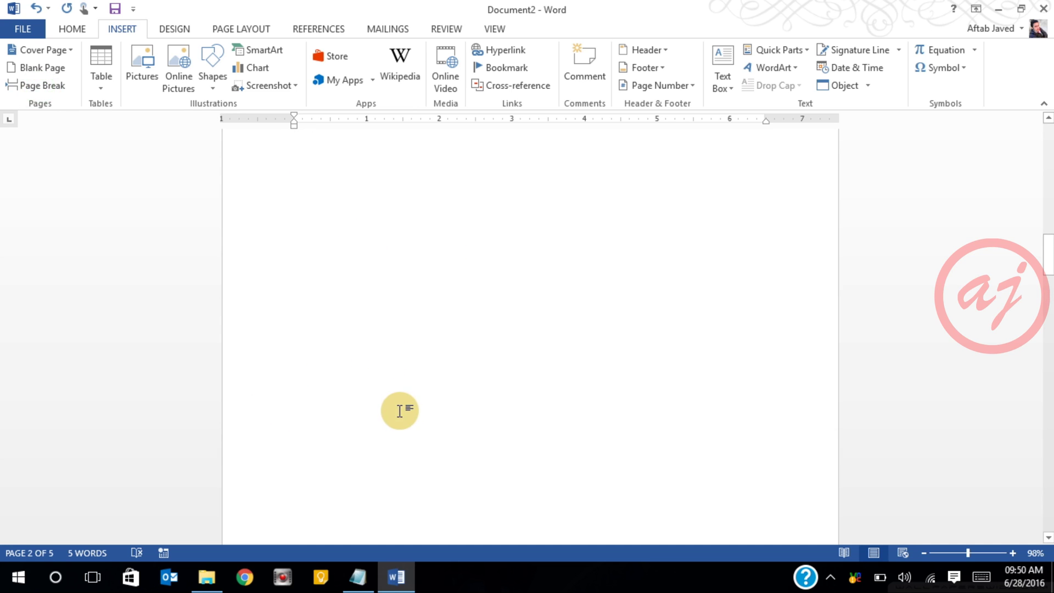
scroll(307, 384, "down", 3)
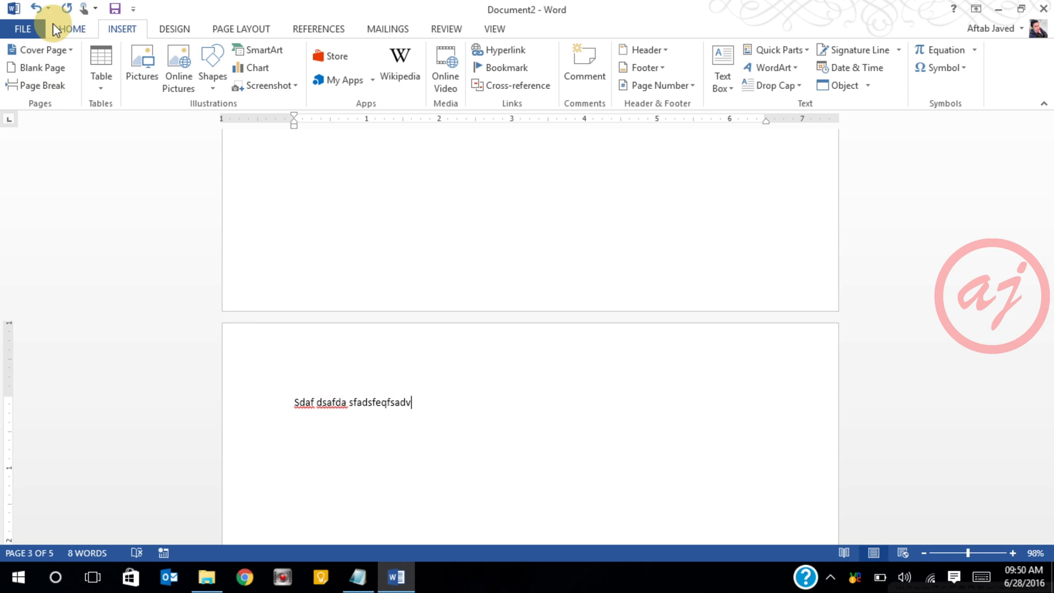
- Insert a table with 5 columns and 4 rows below the placeholder text on the third page
left_click(96, 88)
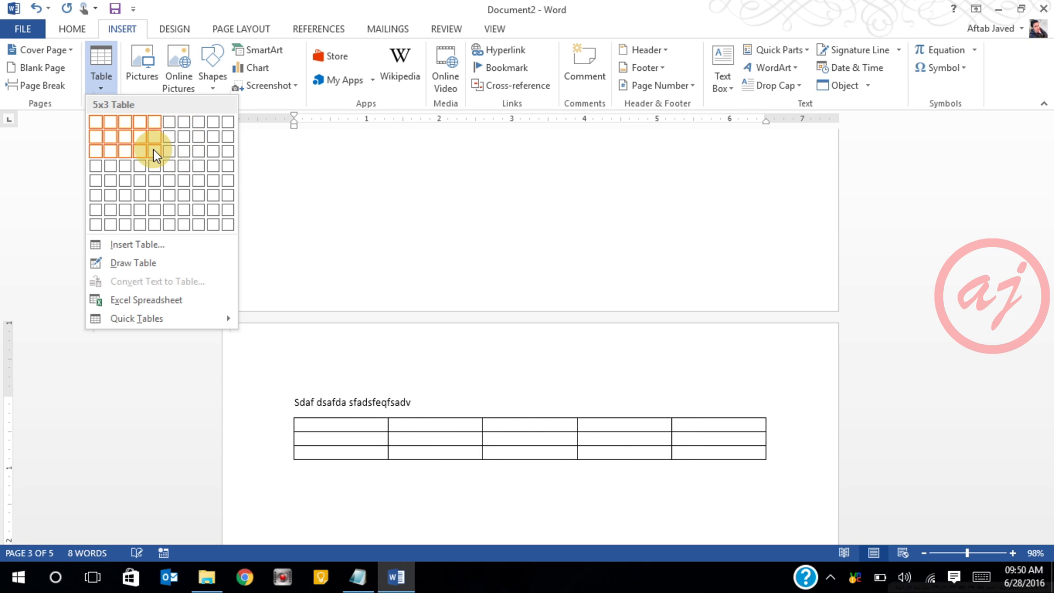
left_click(137, 249)
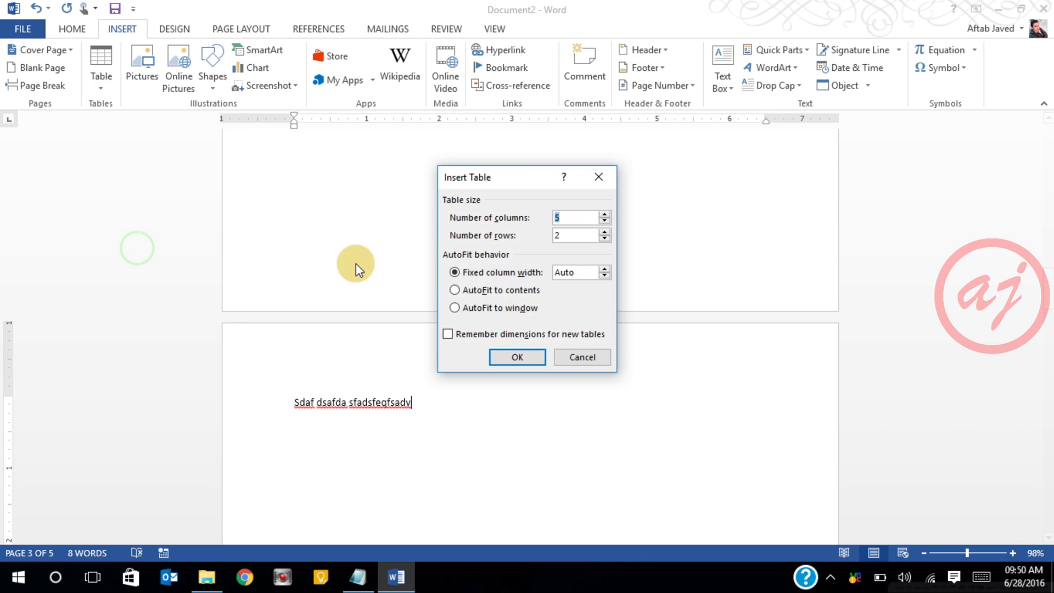
left_click_drag(516, 177, 570, 185)
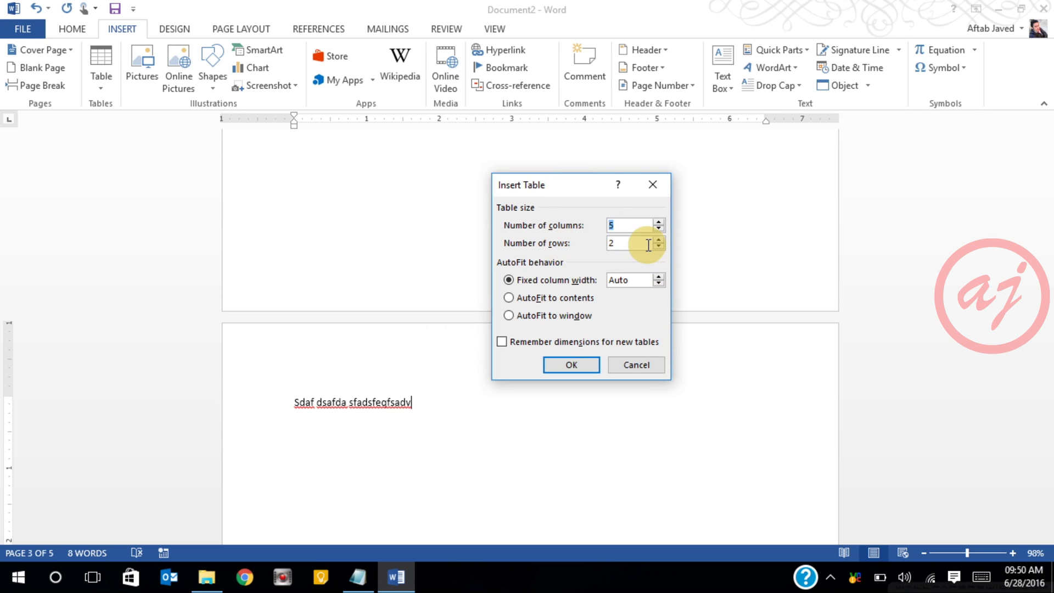
left_click_drag(652, 242, 586, 245)
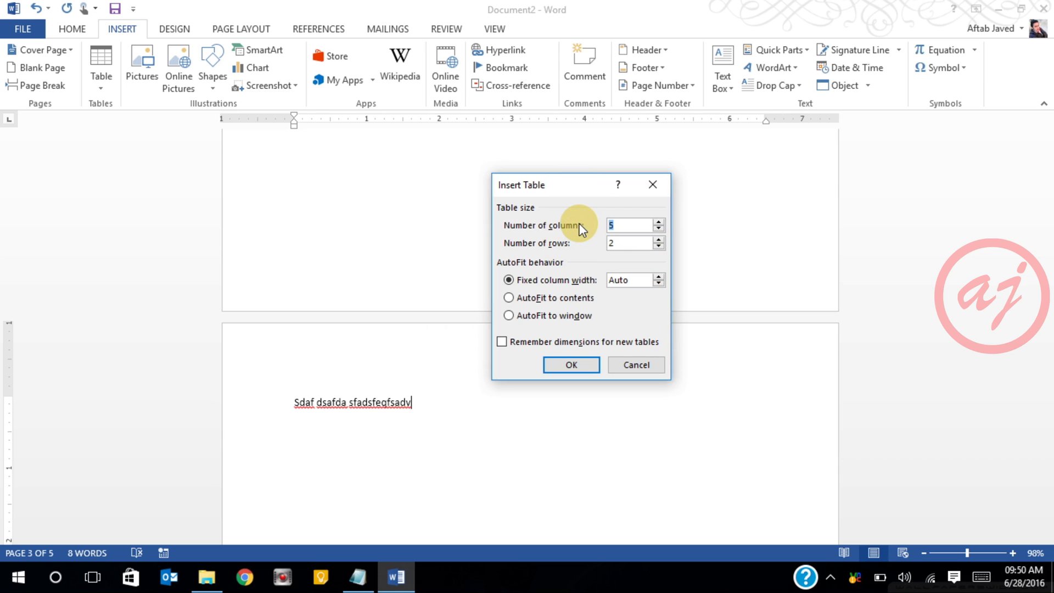
left_click_drag(631, 243, 586, 242)
type("4")
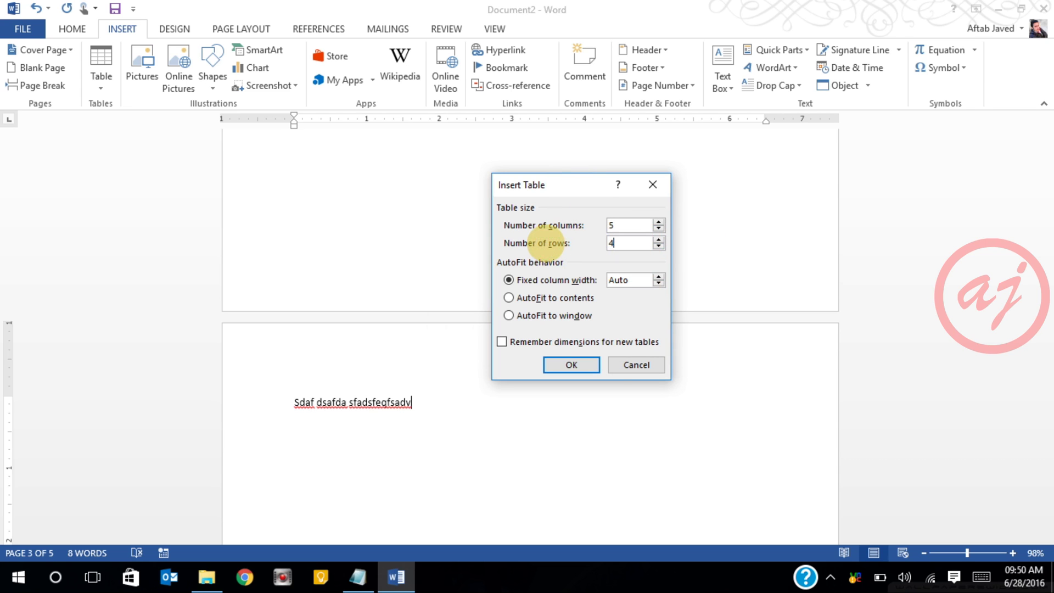
left_click(582, 371)
scroll(482, 407, "down", 2)
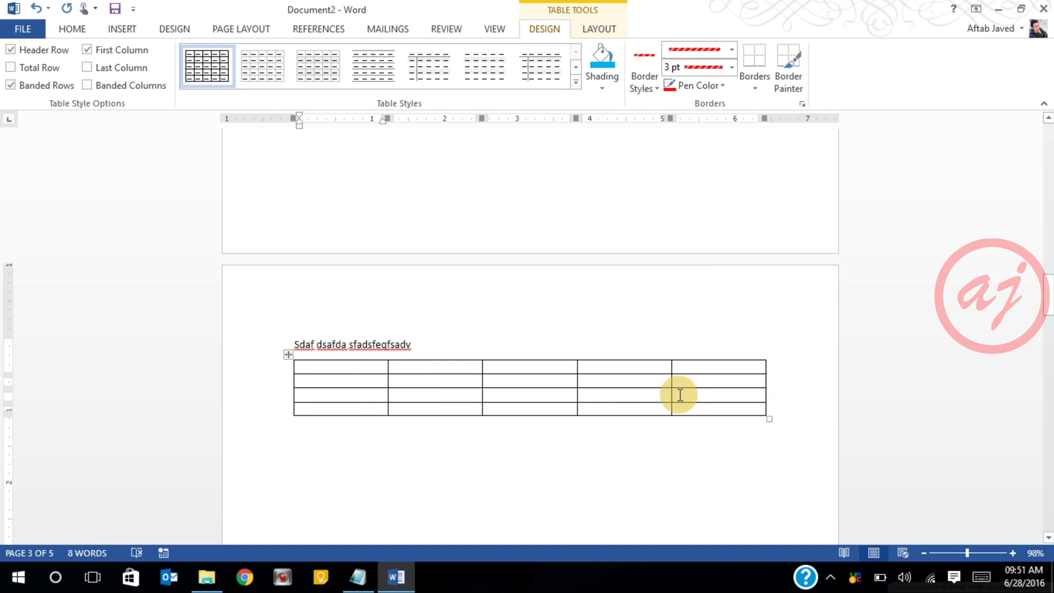
- Draw the outer frame of a second table, about 6.45" wide and 1.9" high, below the existing table
left_click(122, 29)
left_click(111, 84)
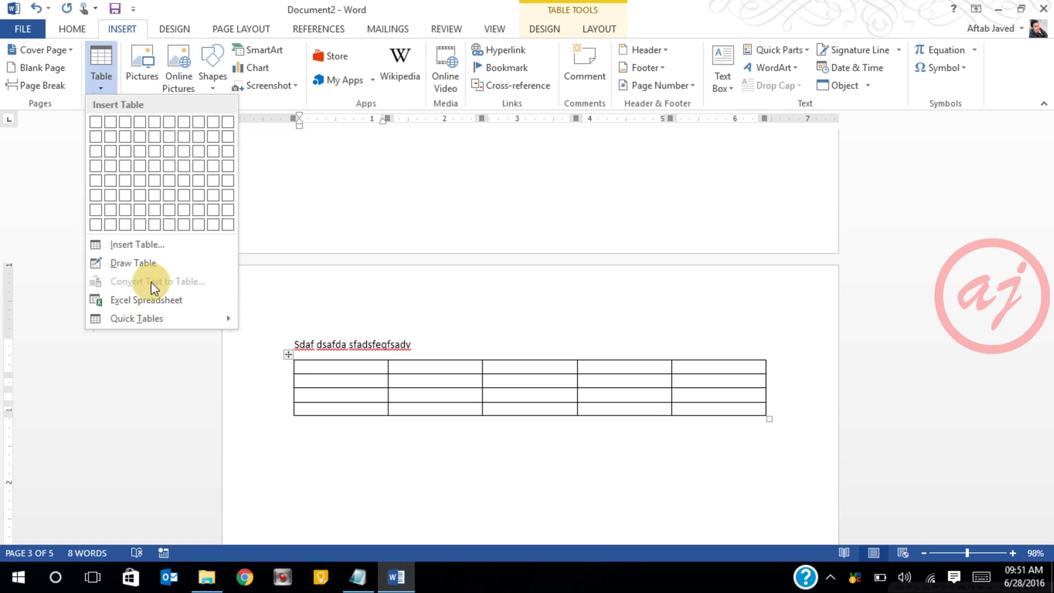
left_click(143, 266)
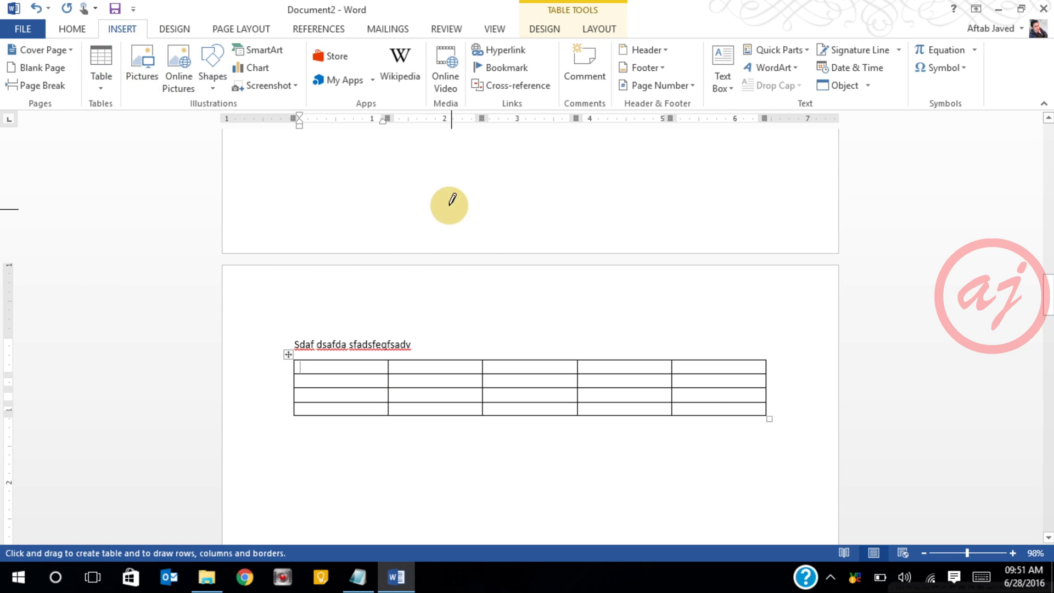
scroll(348, 292, "down", 3)
mouse_move(299, 270)
left_mouse_down()
mouse_move(513, 365)
mouse_move(765, 406)
left_mouse_up()
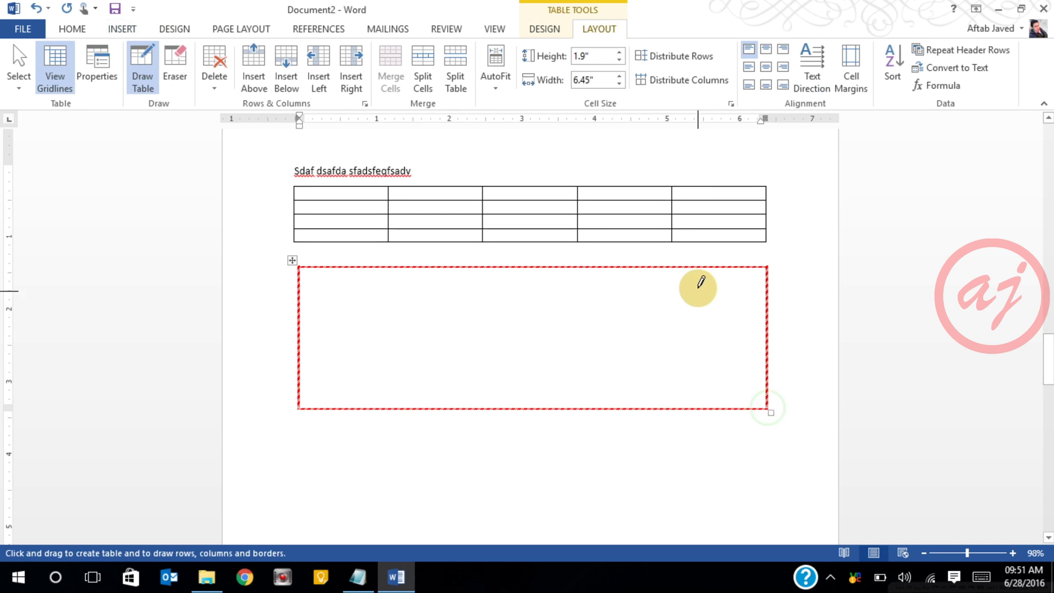
- Divide the drawn frame into five columns with vertical lines, undoing the small nested table drawn by mistake
left_click(671, 274)
left_click_drag(671, 275, 688, 406)
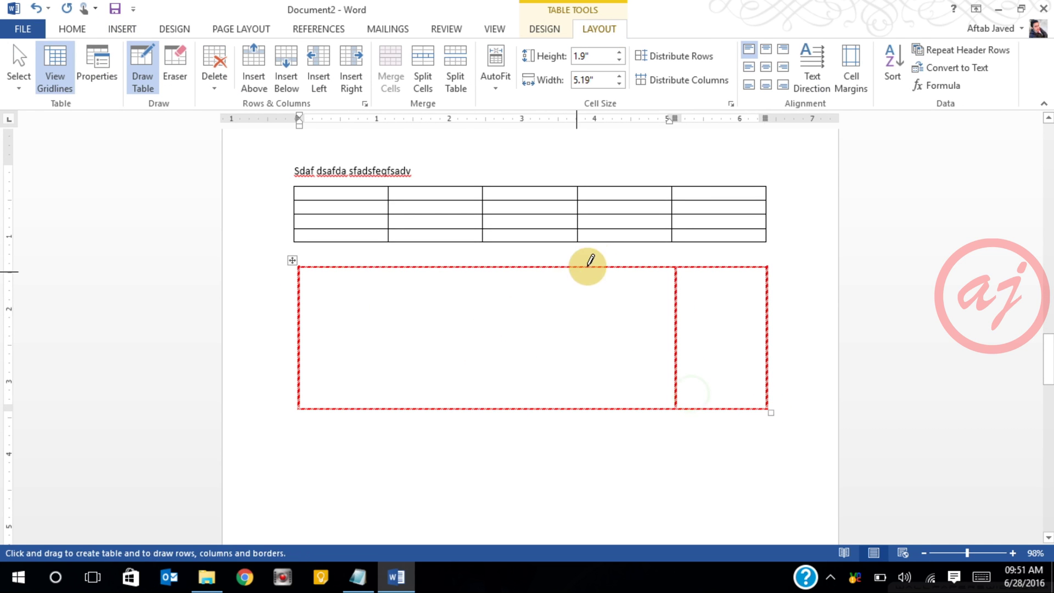
left_click_drag(574, 270, 592, 384)
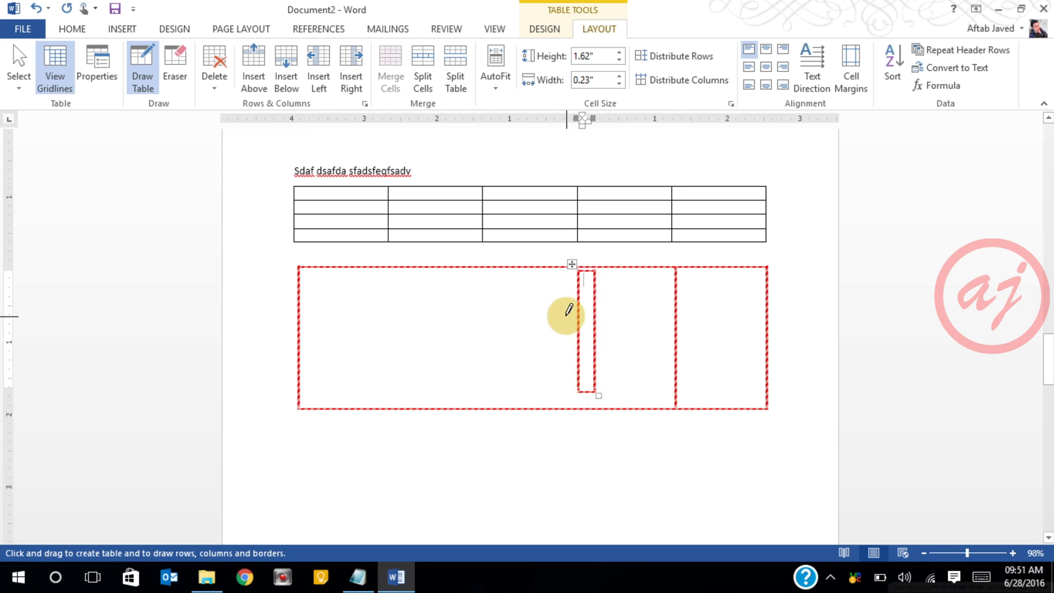
key("ctrl+z")
left_click_drag(582, 282, 584, 379)
left_click_drag(487, 314, 487, 391)
left_click_drag(395, 303, 399, 389)
- Draw four horizontal lines across the drawn table to make five rows, and add diagonals in the first two top-row cells
left_click_drag(302, 300, 723, 297)
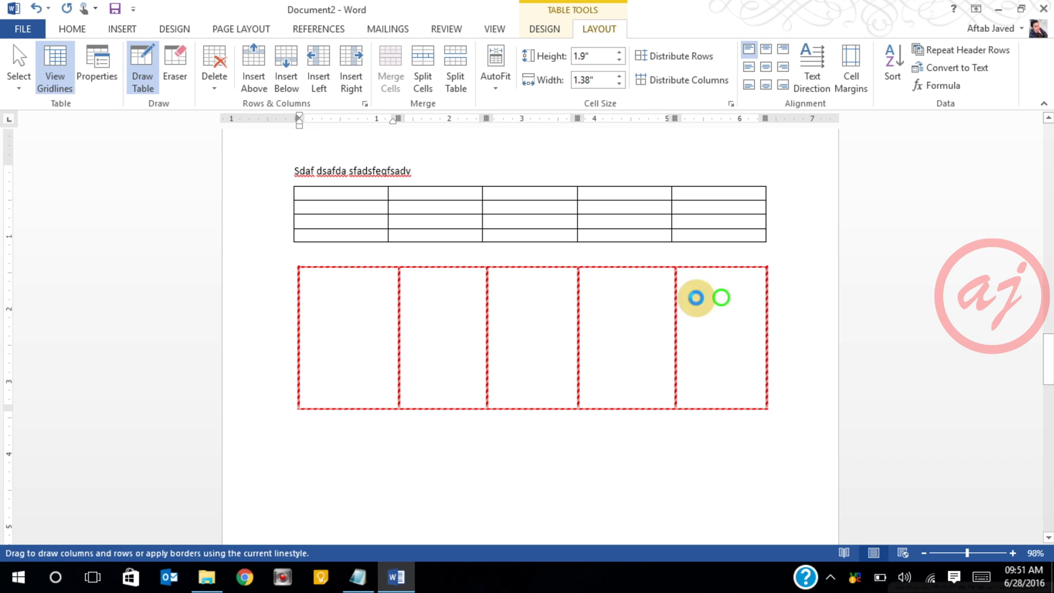
left_click_drag(362, 338, 723, 351)
left_click_drag(353, 362, 725, 360)
left_click_drag(335, 401, 733, 413)
mouse_move(299, 268)
left_mouse_down()
mouse_move(298, 314)
mouse_move(399, 269)
mouse_move(477, 308)
left_mouse_up()
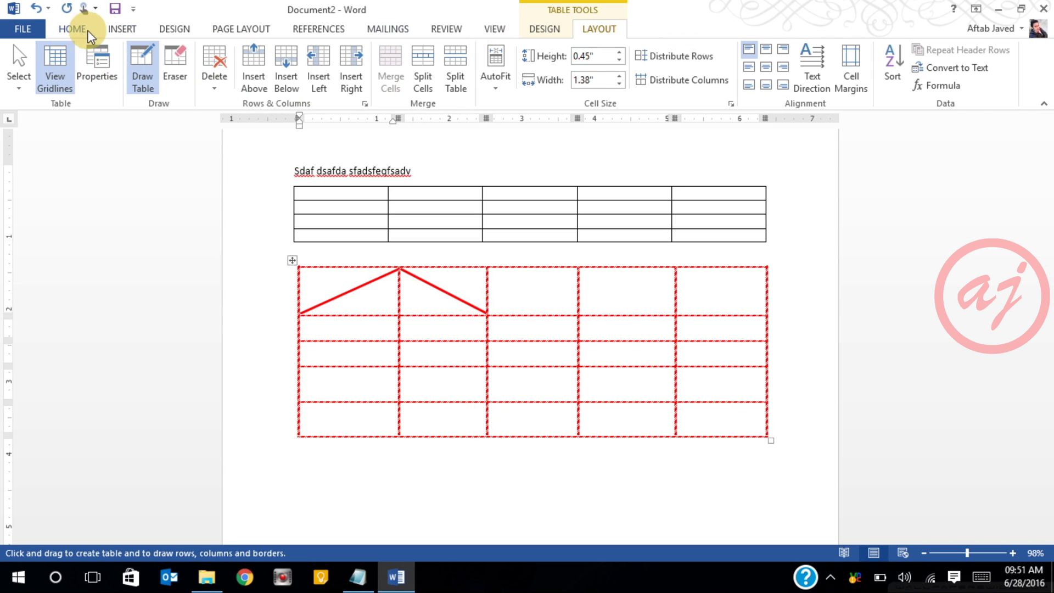
- Select the whole hand-drawn red table and delete it
left_click(120, 33)
left_click(102, 83)
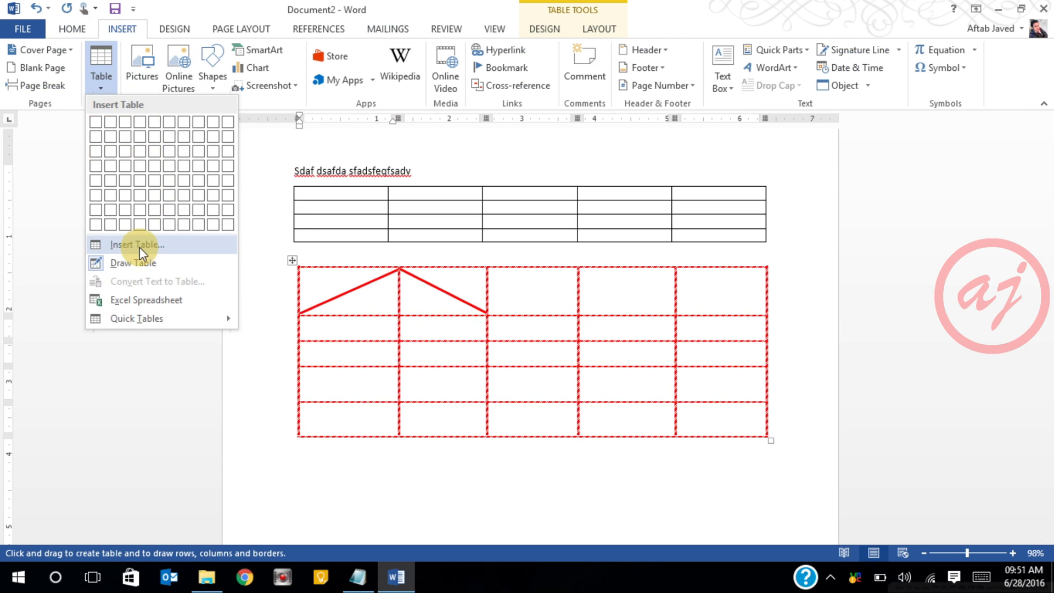
left_click(299, 265)
left_click(292, 260)
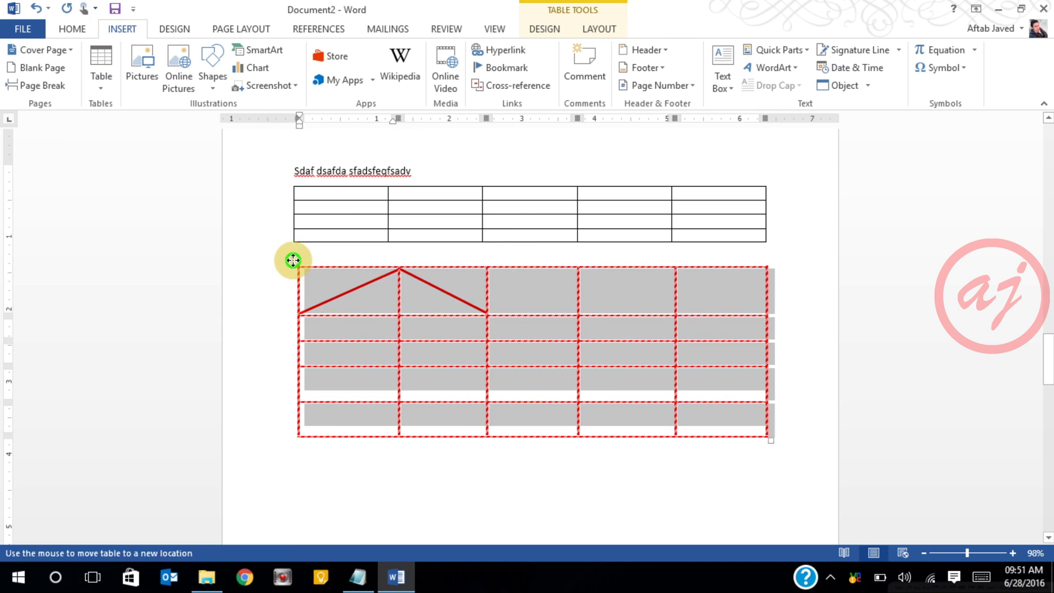
left_click(110, 90)
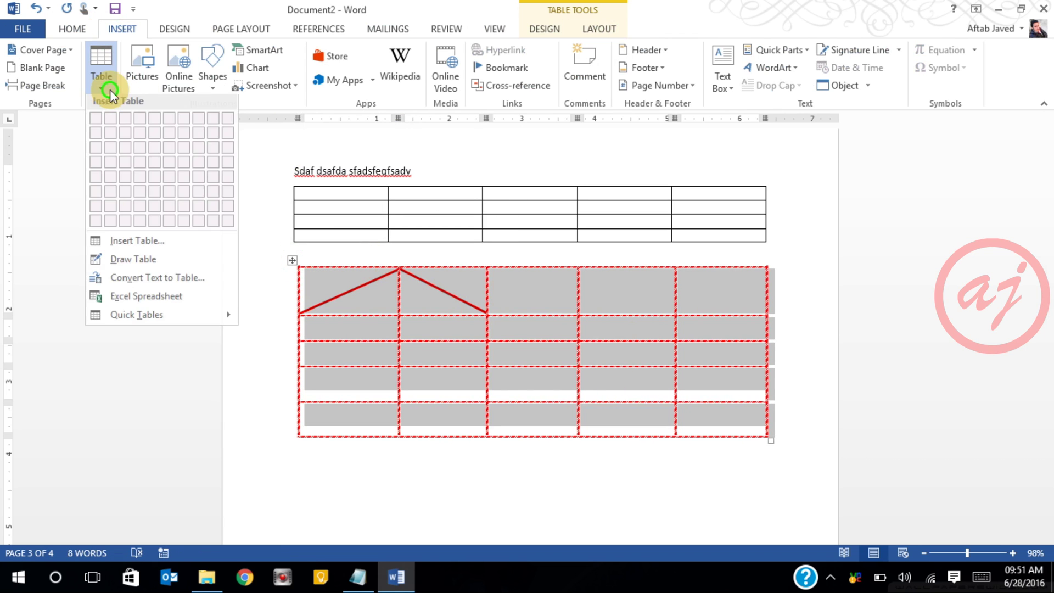
left_click(110, 90)
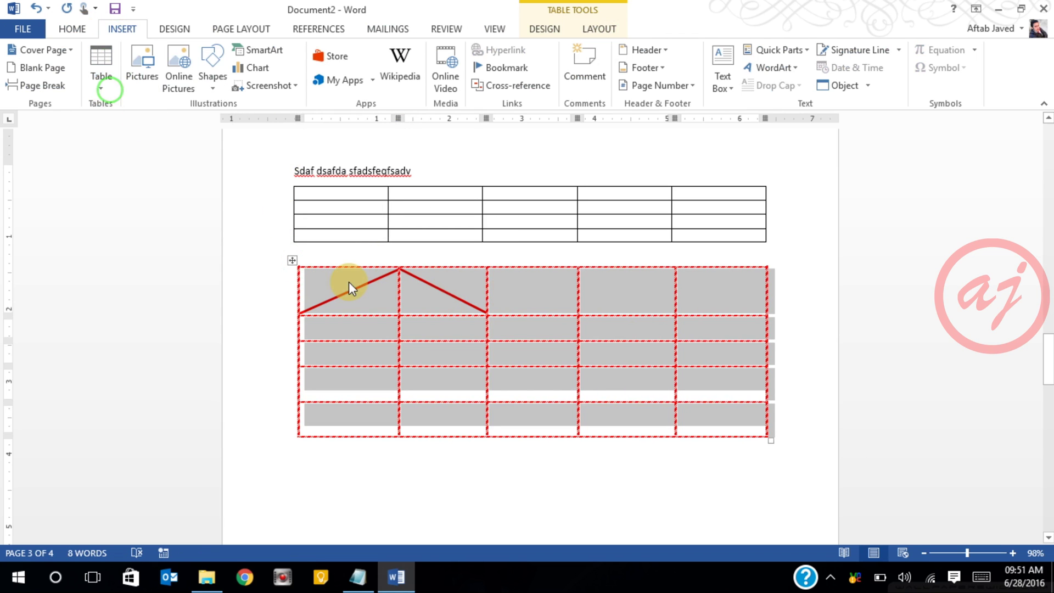
left_click(314, 275)
left_click(293, 260)
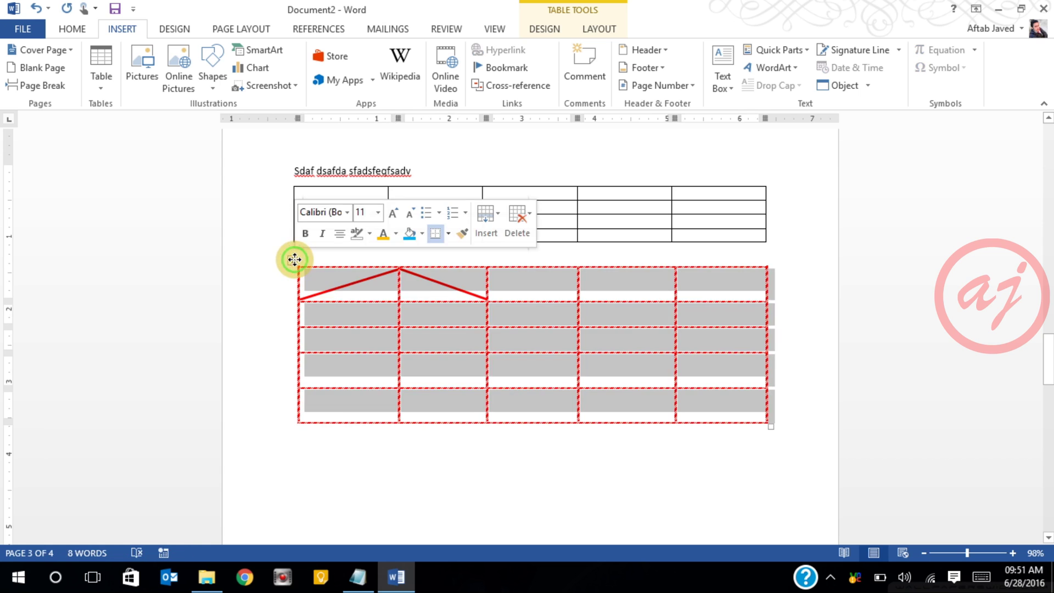
key("BackSpace")
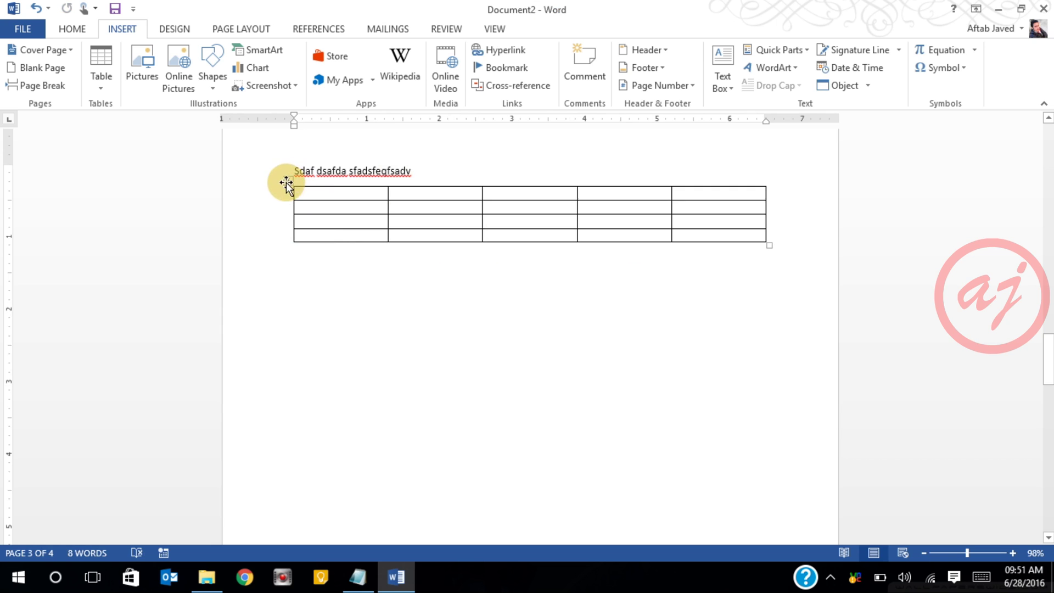
- Stretch the remaining table downward to about twice its height so that all four rows get taller
left_click(1014, 553)
left_click(1013, 553)
left_click(1013, 553)
left_click(1013, 553)
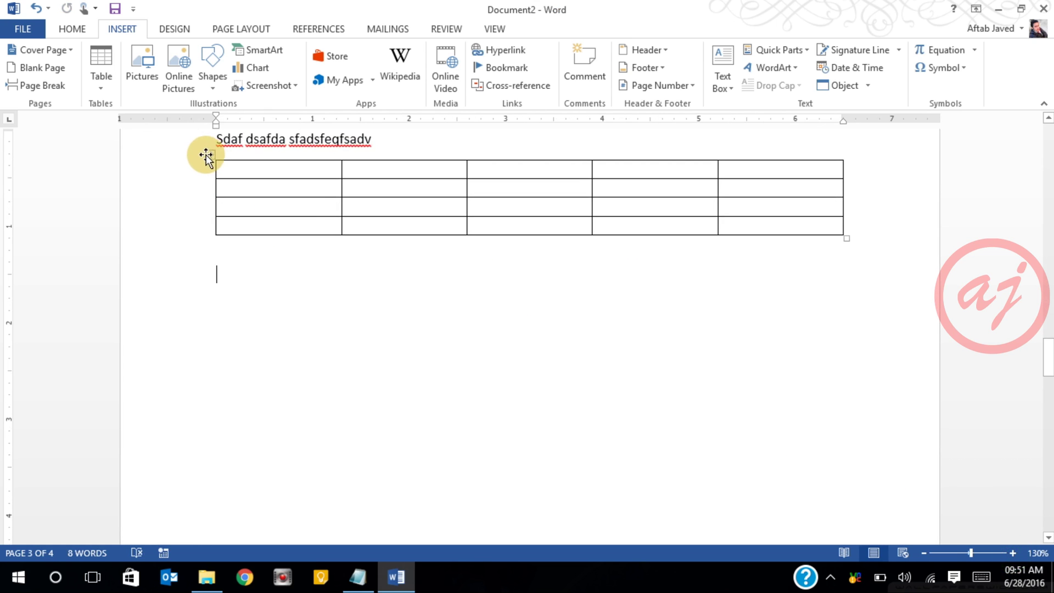
left_click(210, 156)
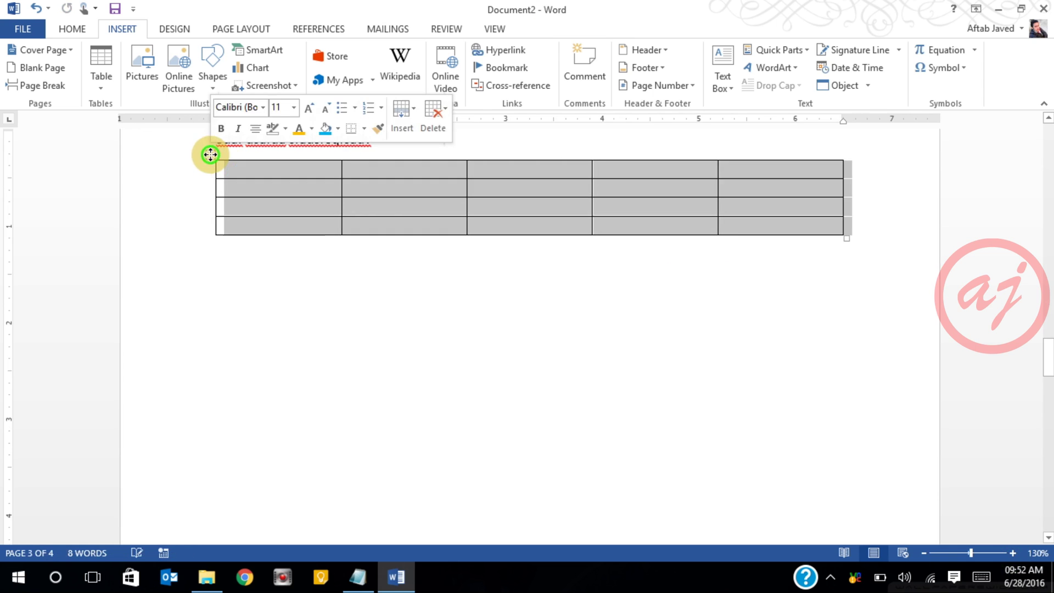
left_click(748, 261)
left_click(632, 193)
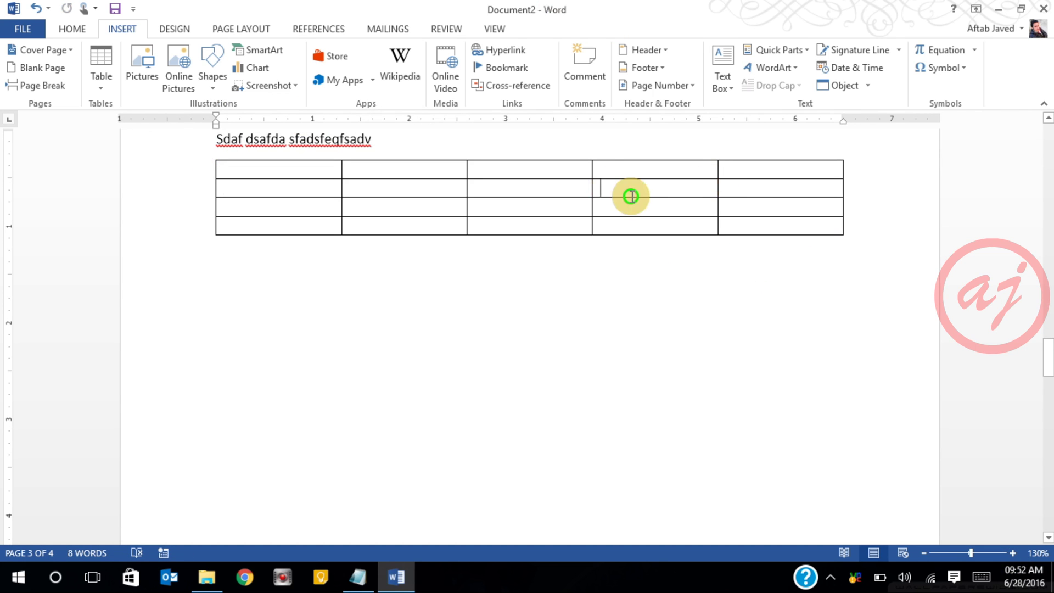
left_click_drag(848, 239, 841, 314)
left_click_drag(1038, 339, 1043, 324)
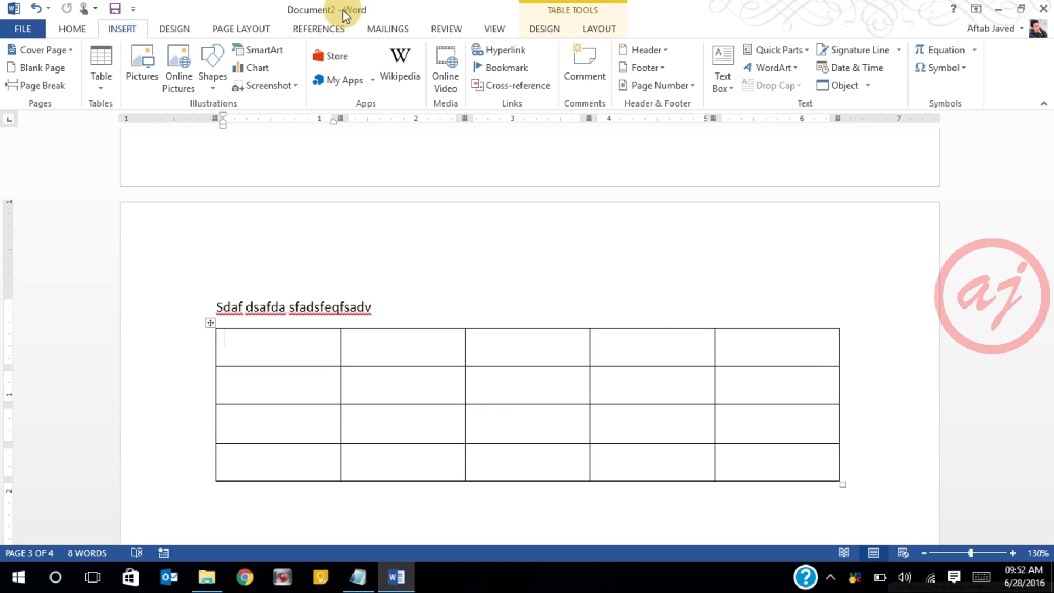
- Insert two columns after the table's second column, one at a time, and another column after the fourth
mouse_move(475, 324)
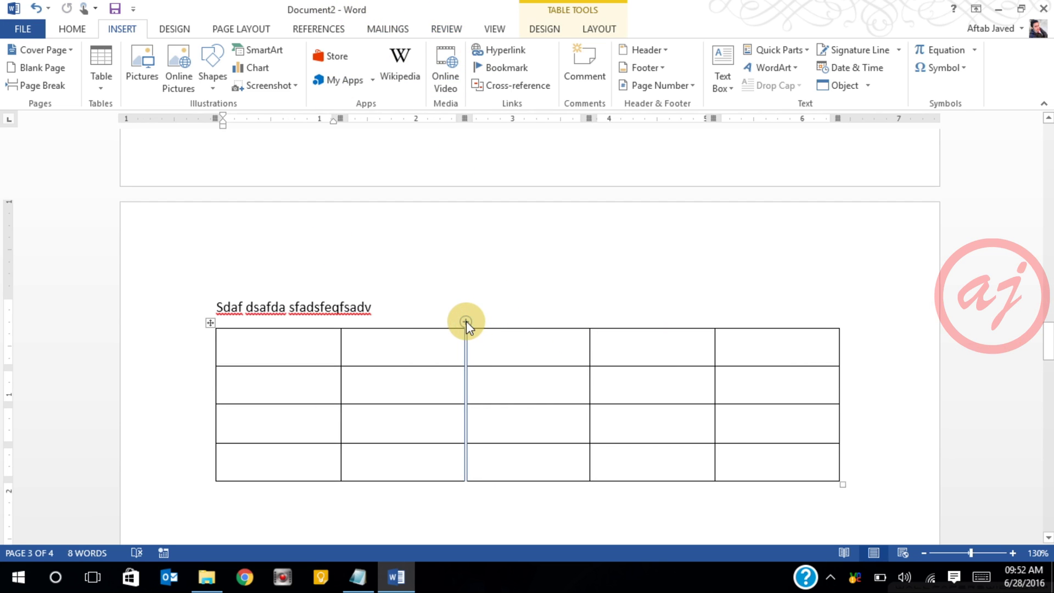
left_click(466, 321)
left_click(485, 373)
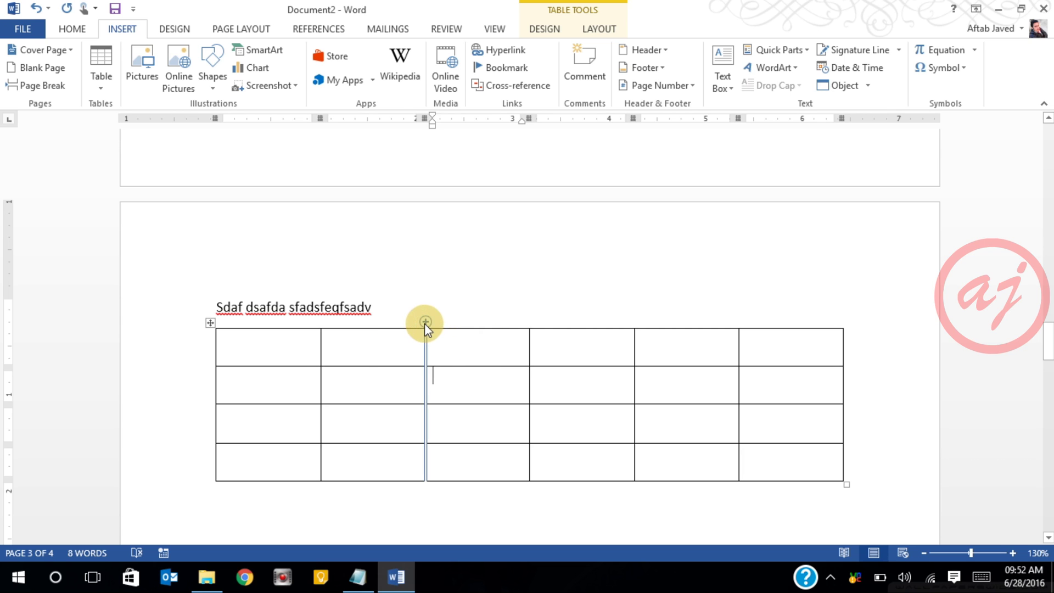
left_click(426, 323)
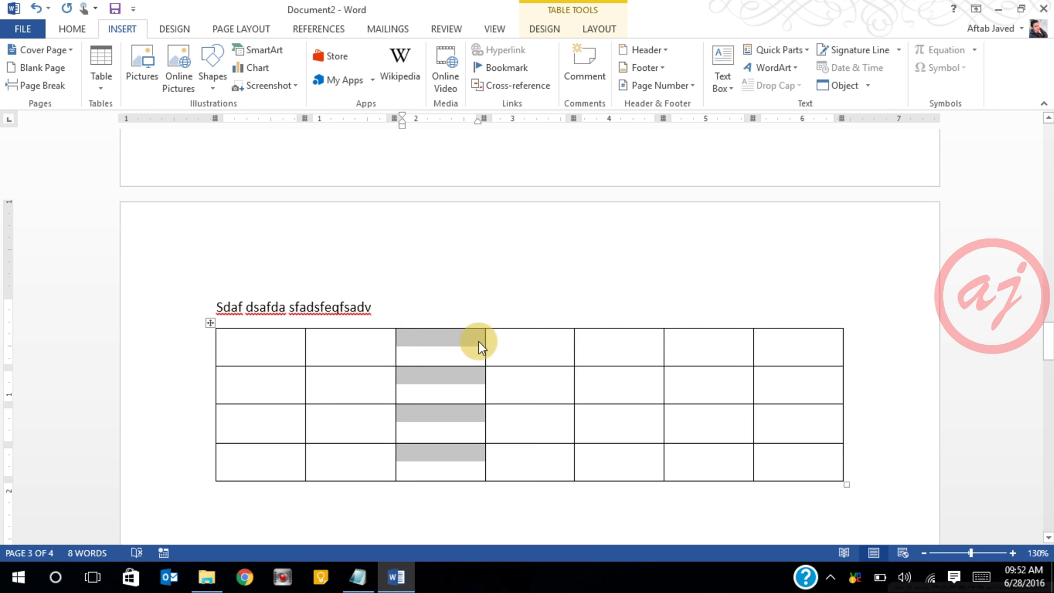
left_click(501, 340)
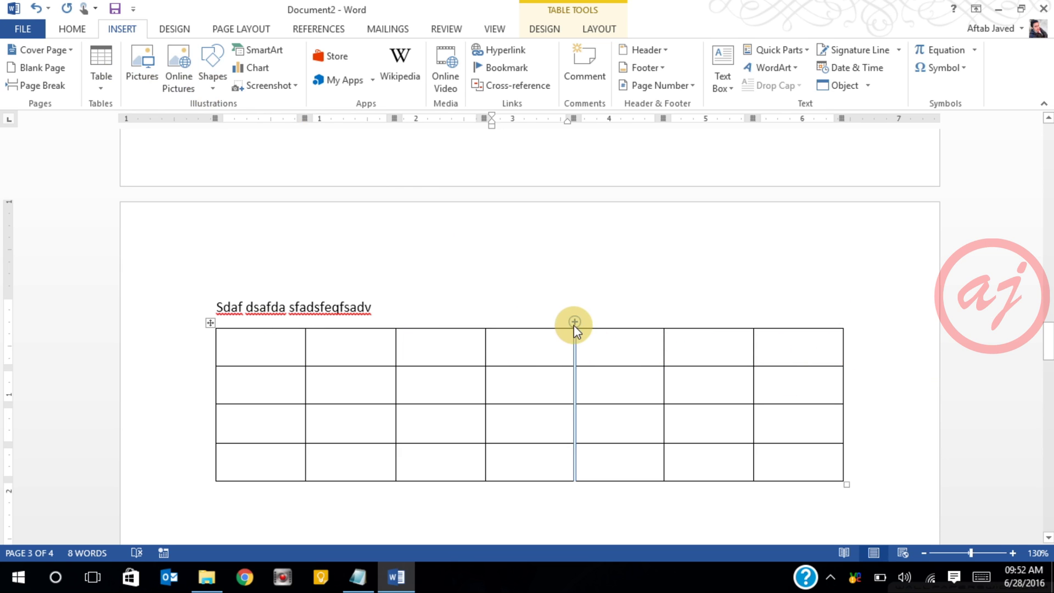
left_click(574, 323)
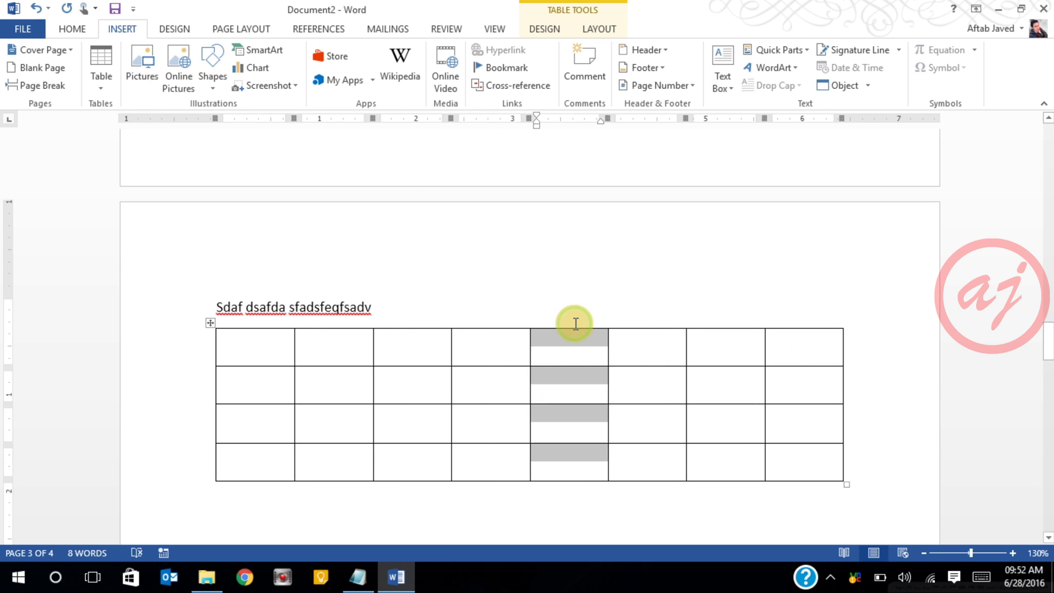
left_click(620, 338)
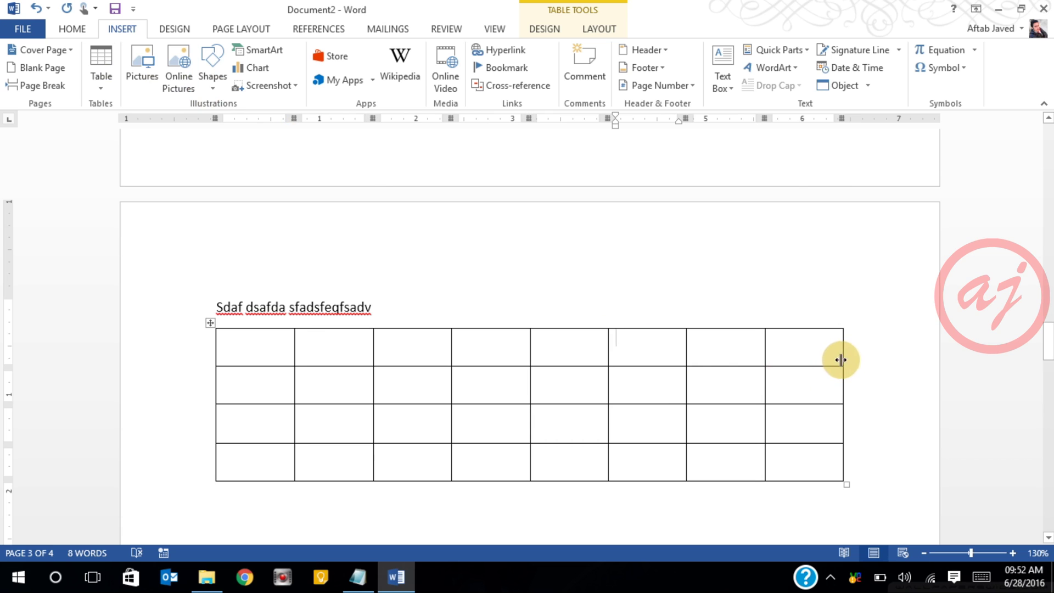
- Insert one new row below the table's first row and another below the second row
mouse_move(204, 365)
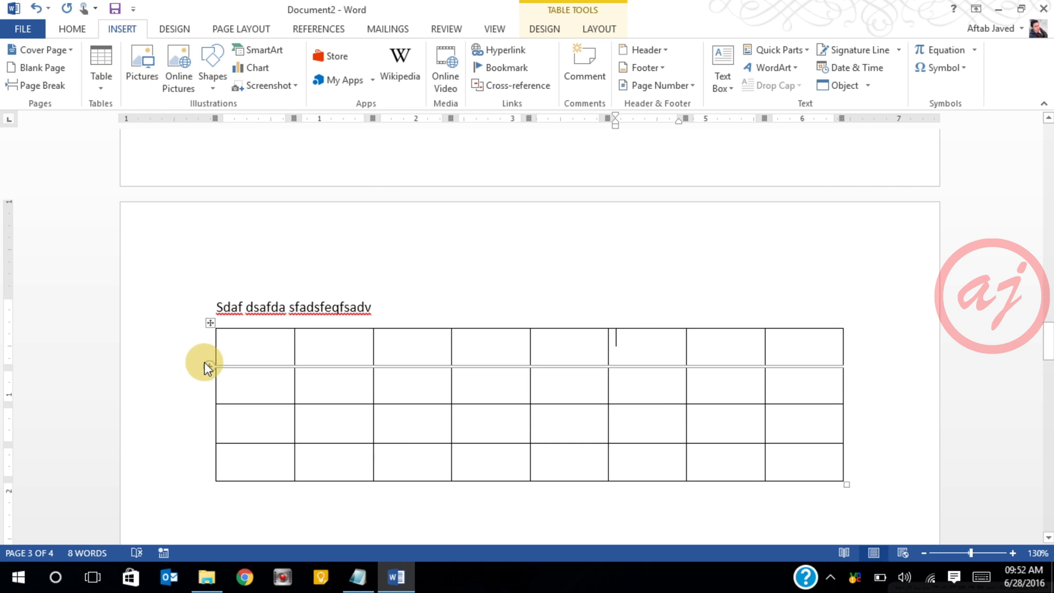
left_click(209, 366)
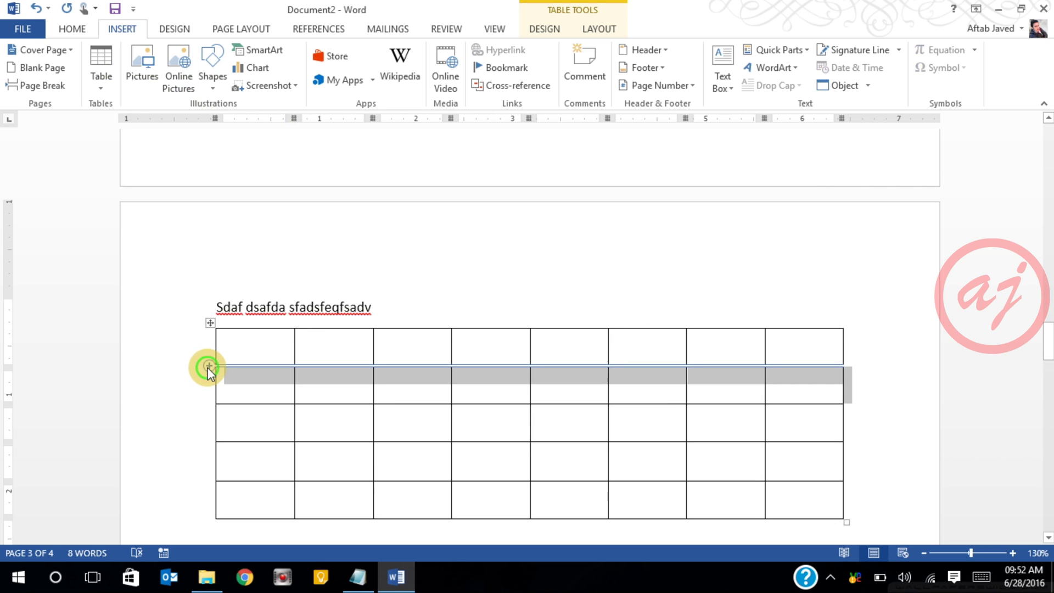
left_click(209, 403)
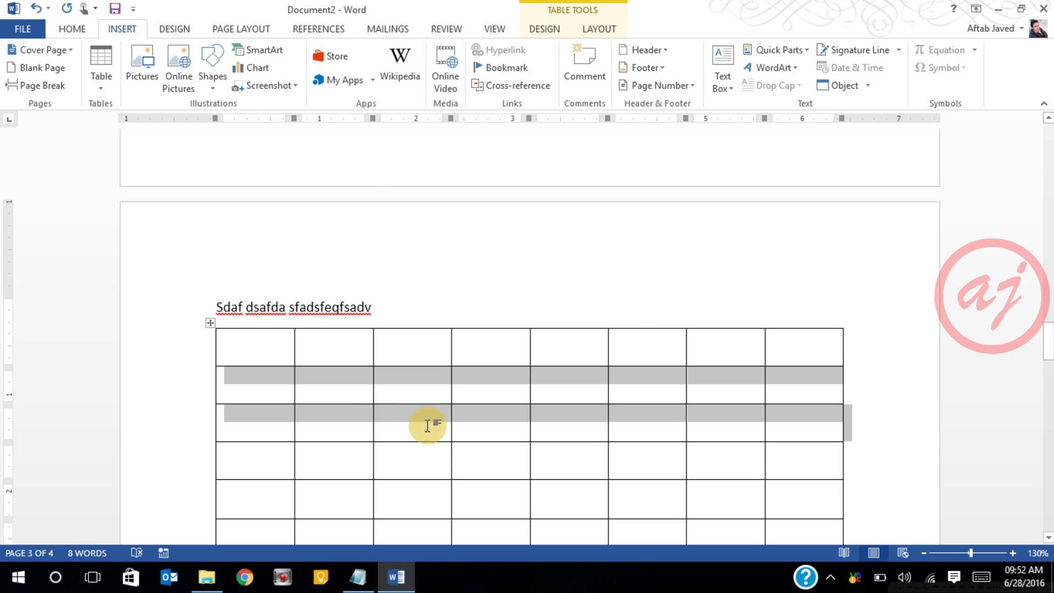
left_click(518, 394)
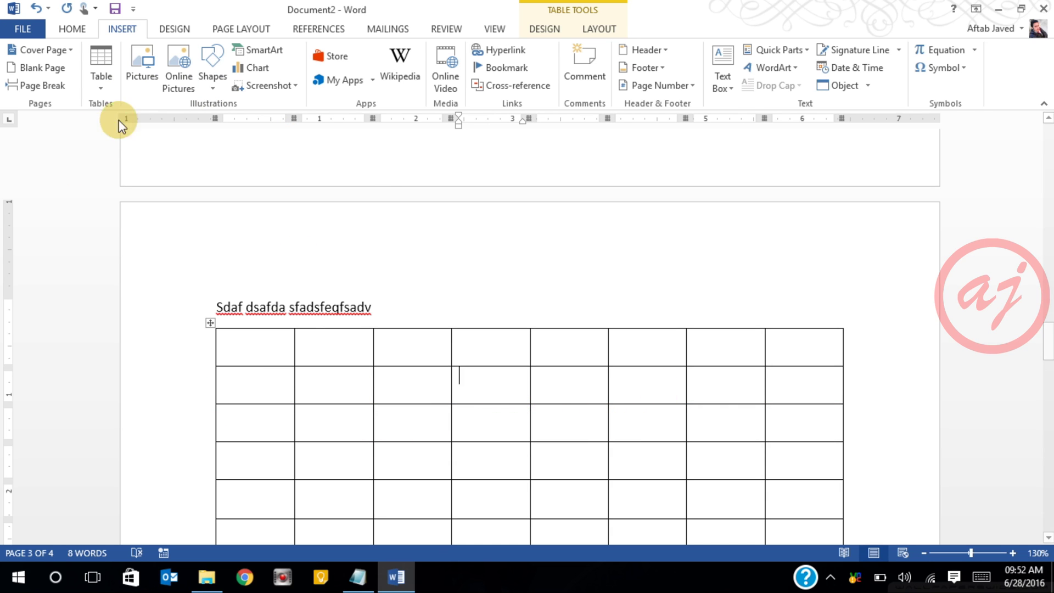
left_click(277, 352)
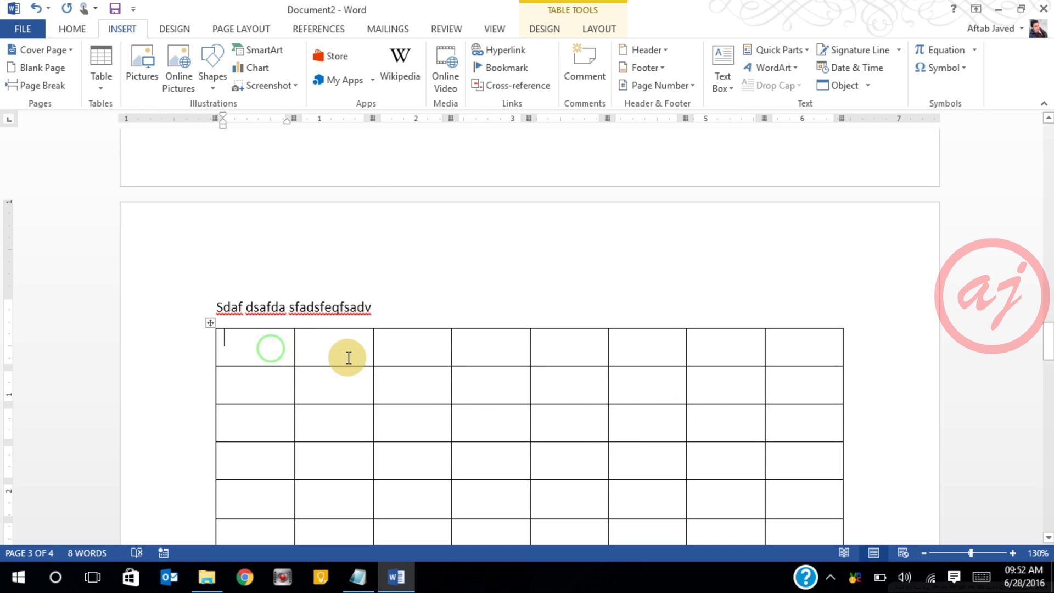
scroll(545, 458, "down", 3)
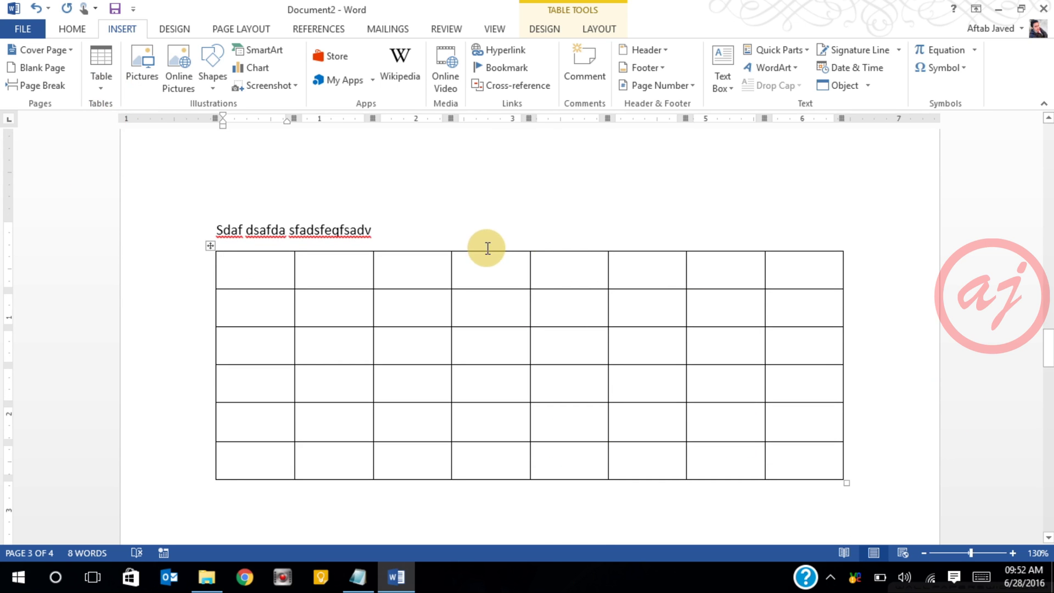
- Delete the table's third column, followed by the three adjacent columns starting at the fourth
left_click_drag(487, 277, 493, 457)
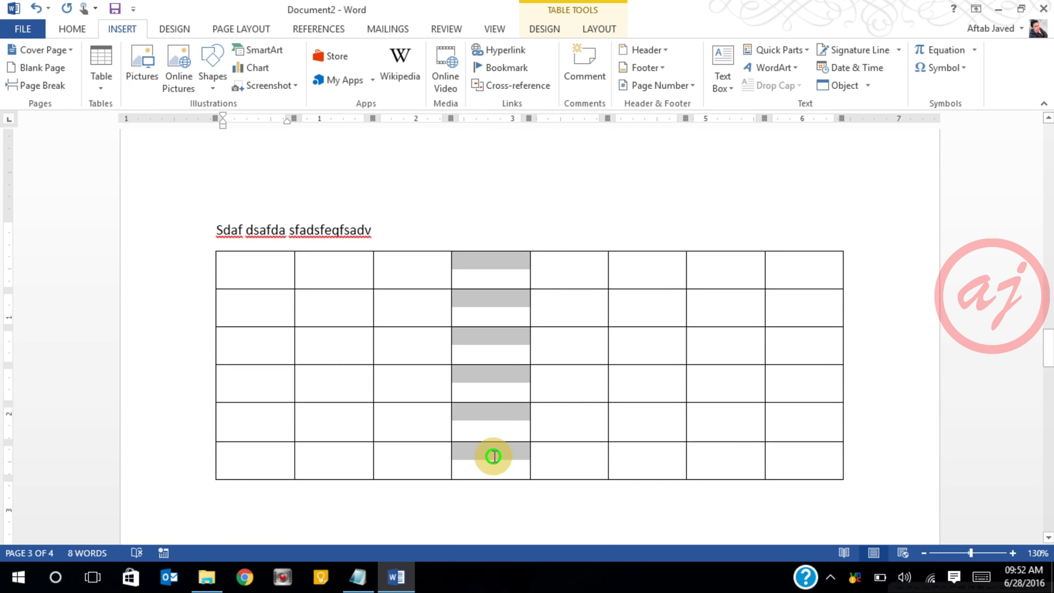
left_click(602, 339)
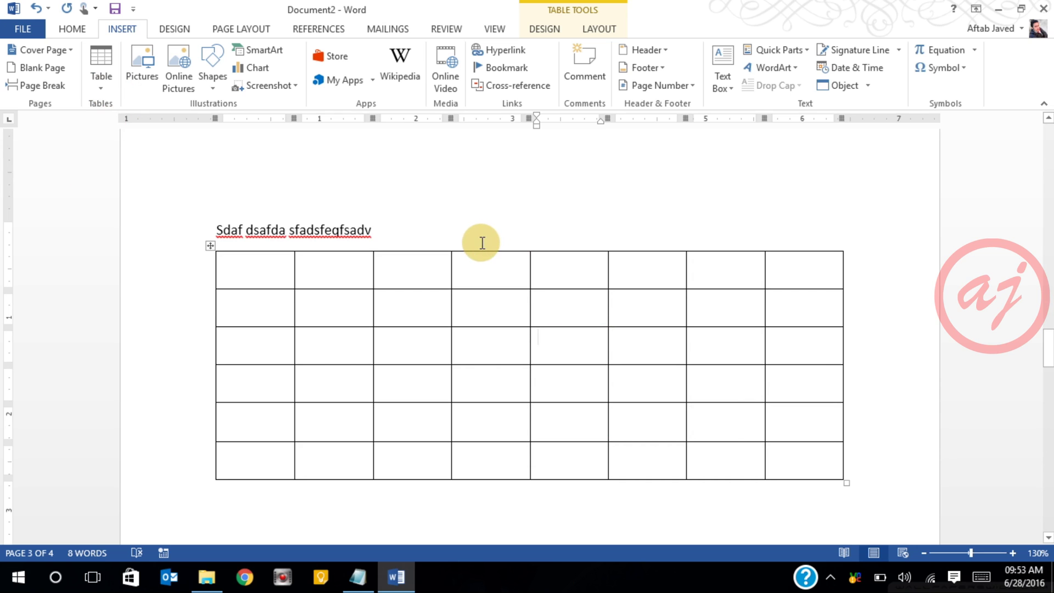
left_click(476, 262)
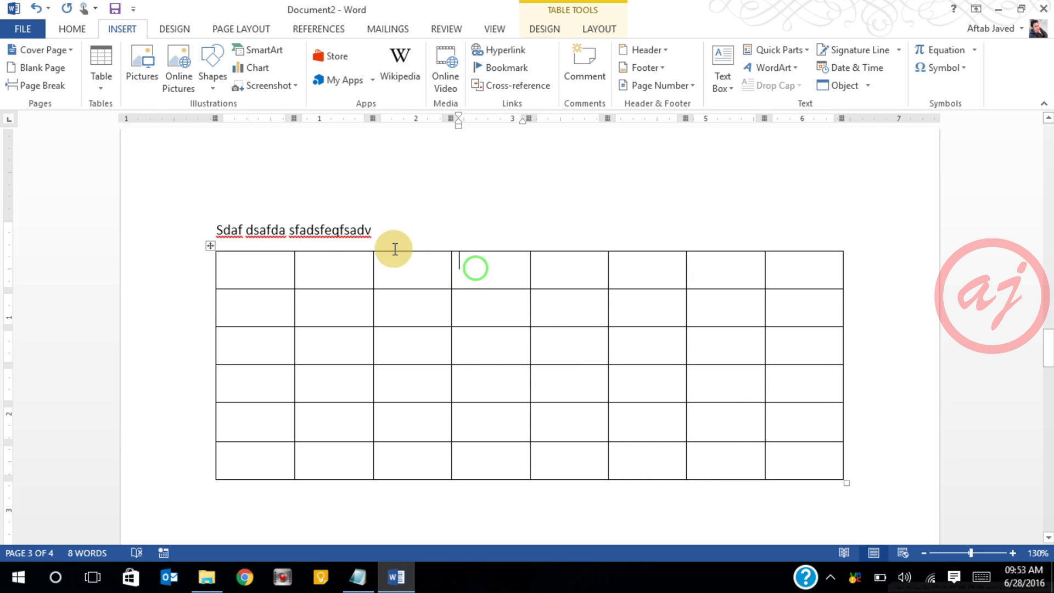
mouse_move(435, 251)
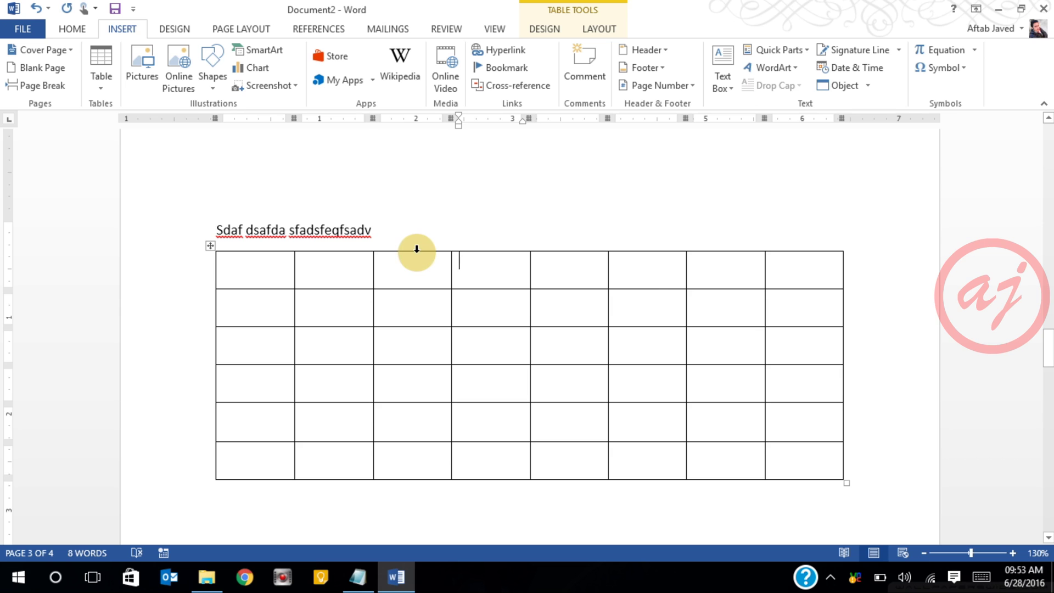
left_click(417, 249)
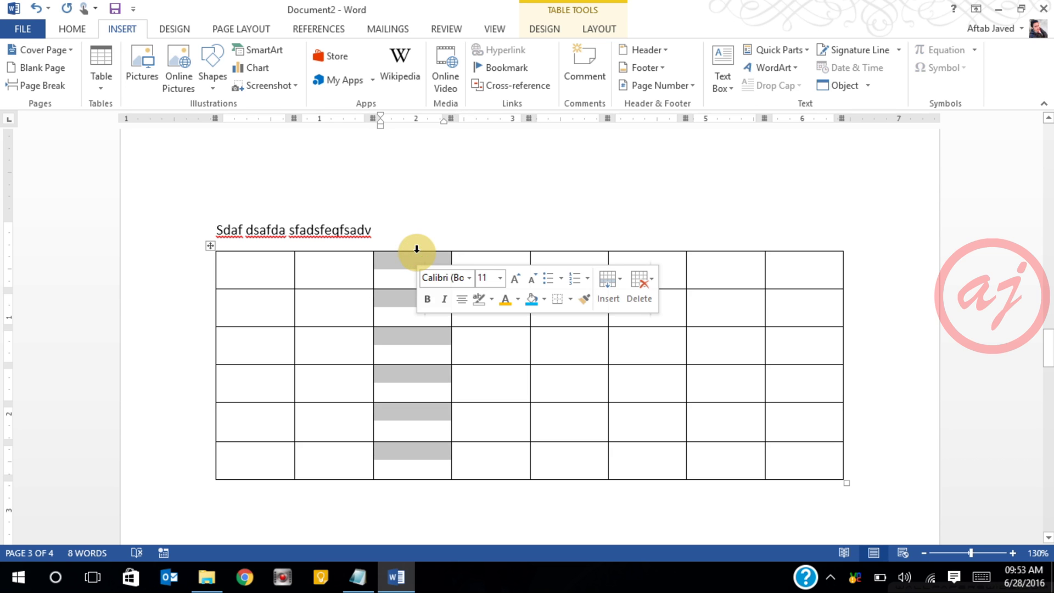
key("BackSpace")
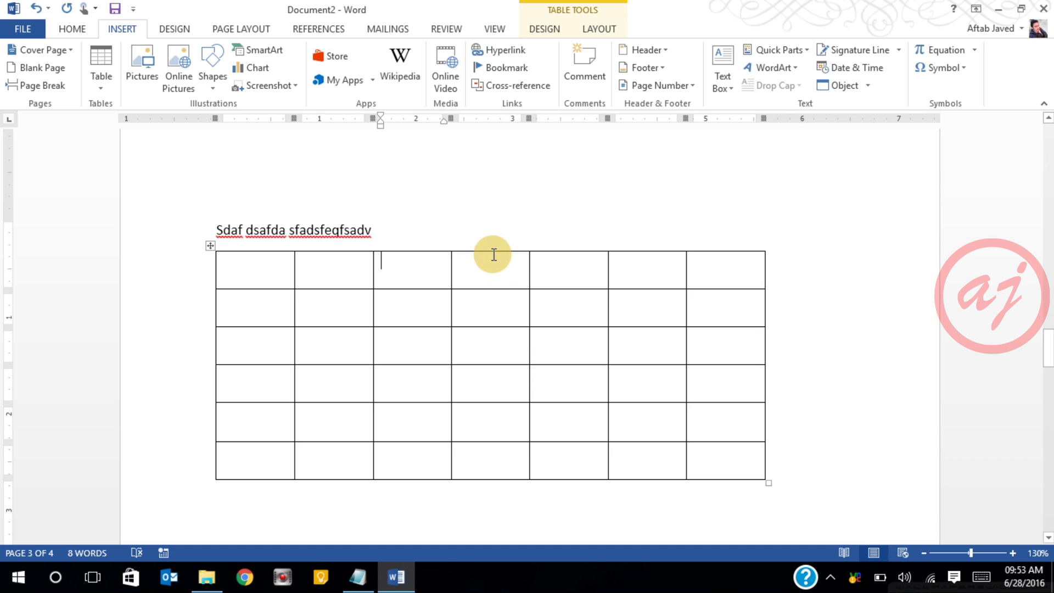
left_click_drag(493, 250, 643, 252)
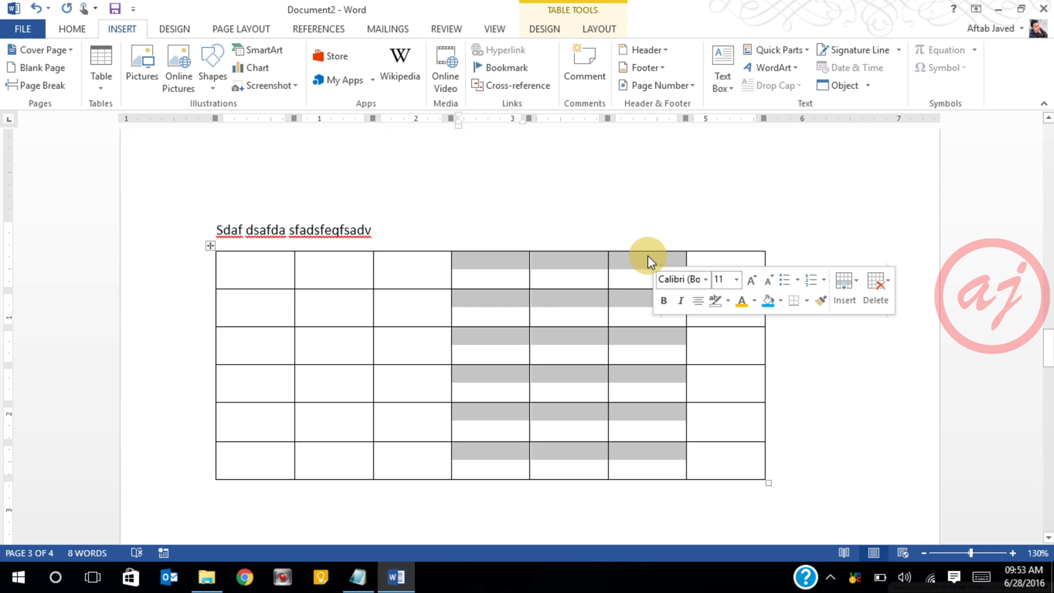
key("BackSpace")
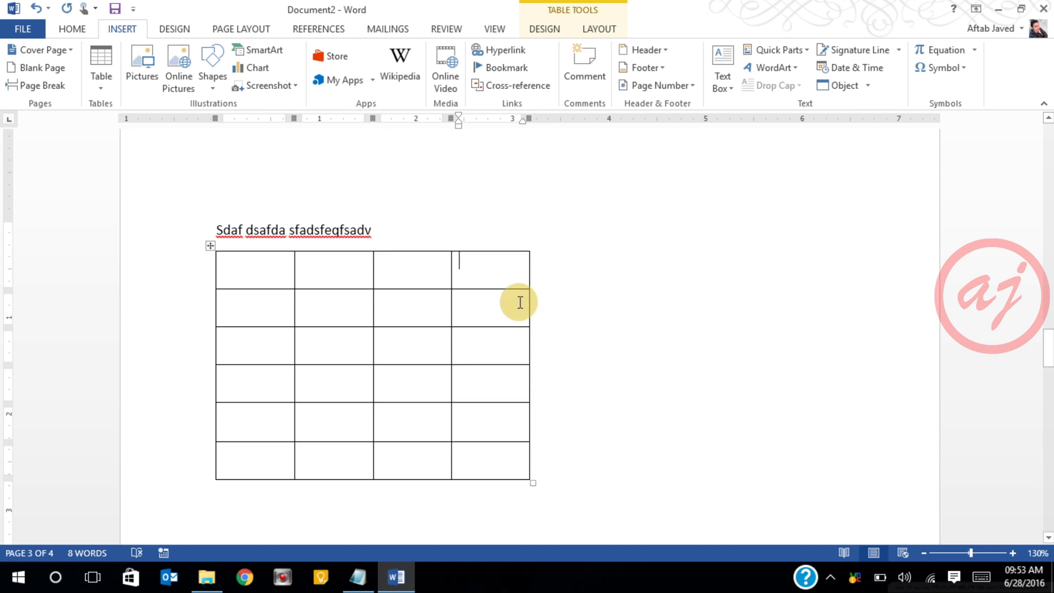
- Delete the table's second, third and fourth rows together
mouse_move(201, 302)
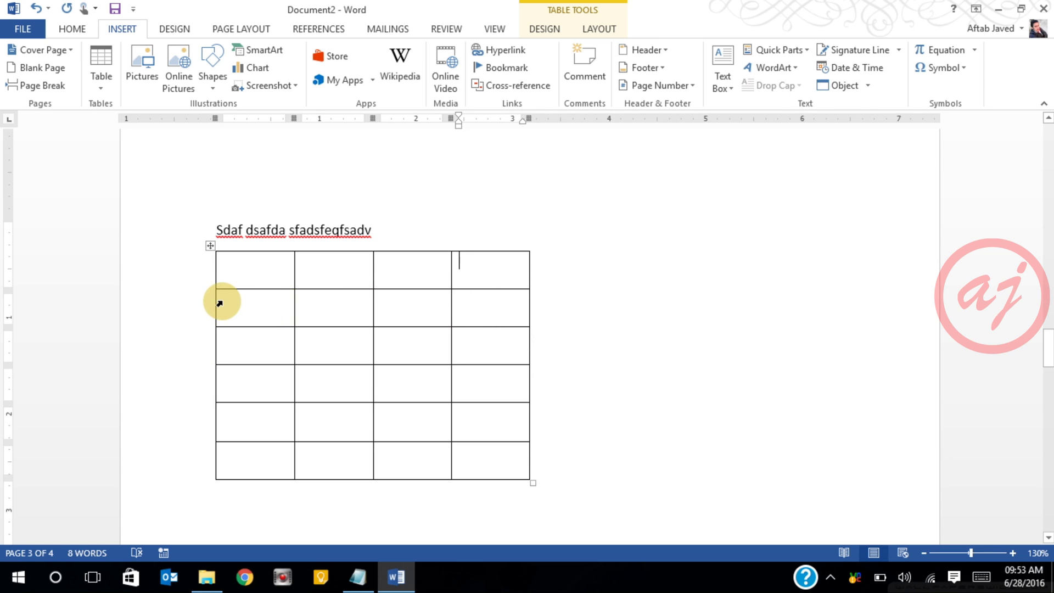
left_click_drag(219, 300, 483, 402)
key("BackSpace")
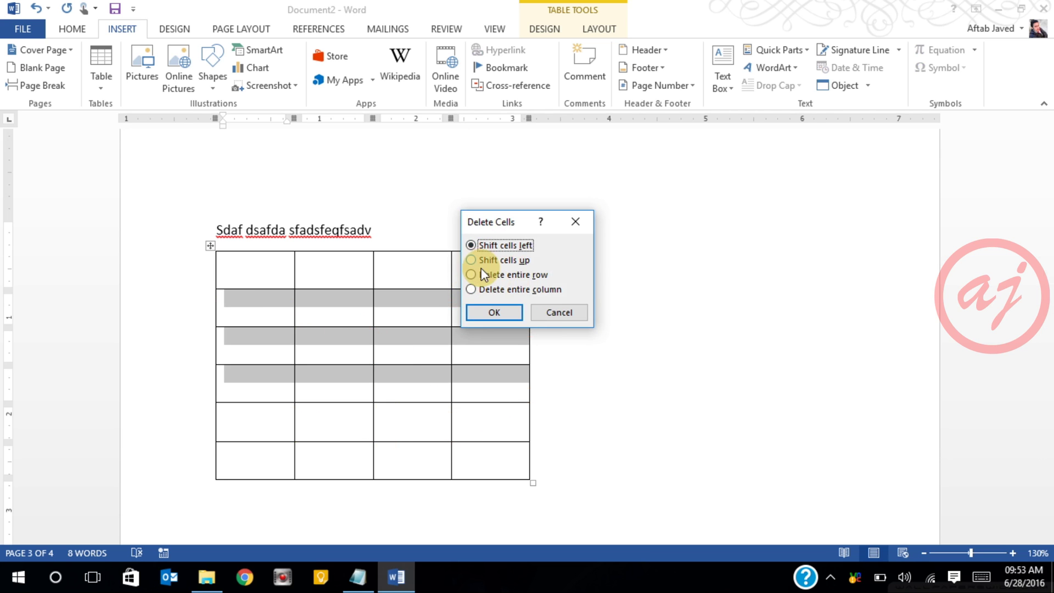
left_click(504, 312)
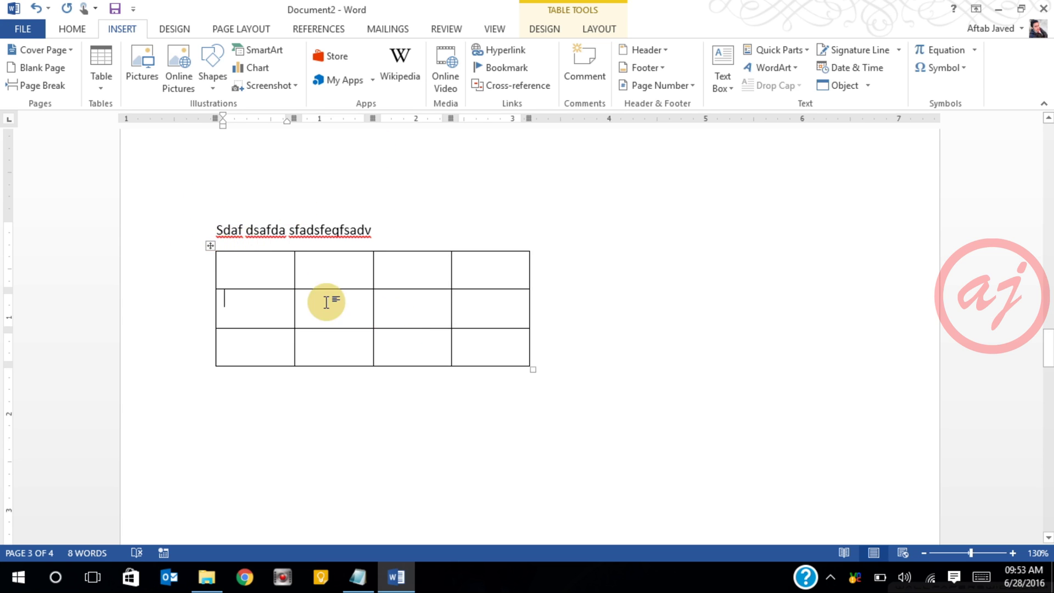
- Look over the design and layout options available for the table, including borders, cell size and alignment
left_click_drag(376, 298, 431, 292)
left_click(489, 273)
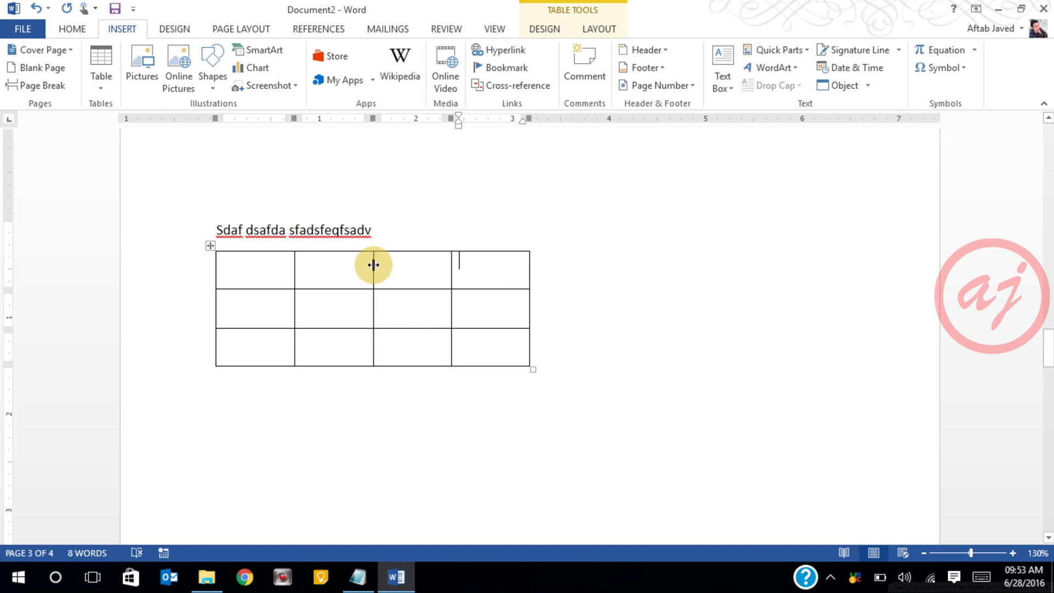
left_click(549, 29)
left_click(596, 32)
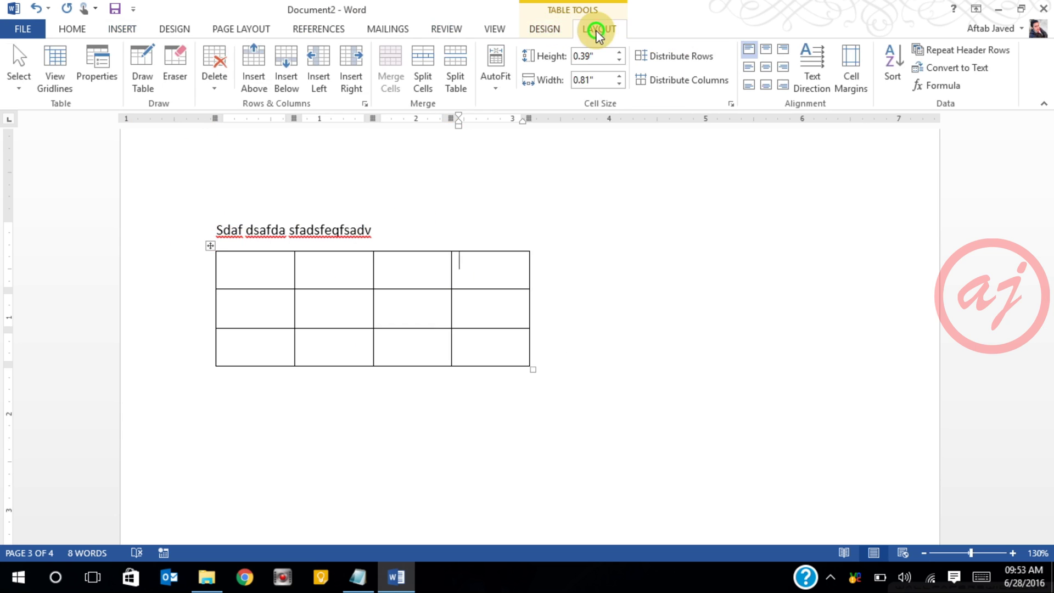
left_click(551, 32)
left_click(587, 32)
left_click(544, 29)
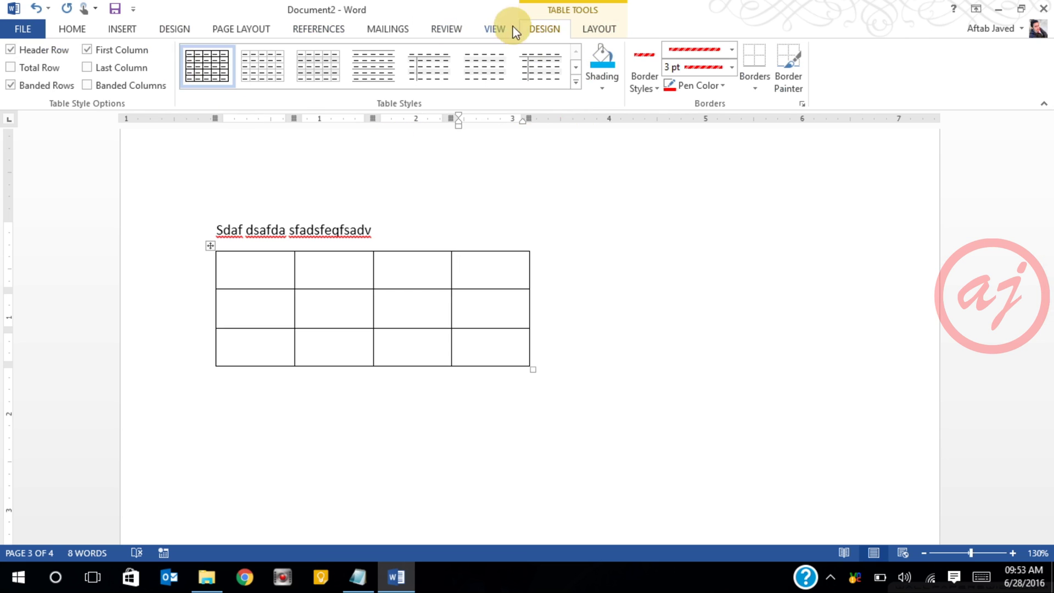
left_click(471, 355)
left_click(278, 282)
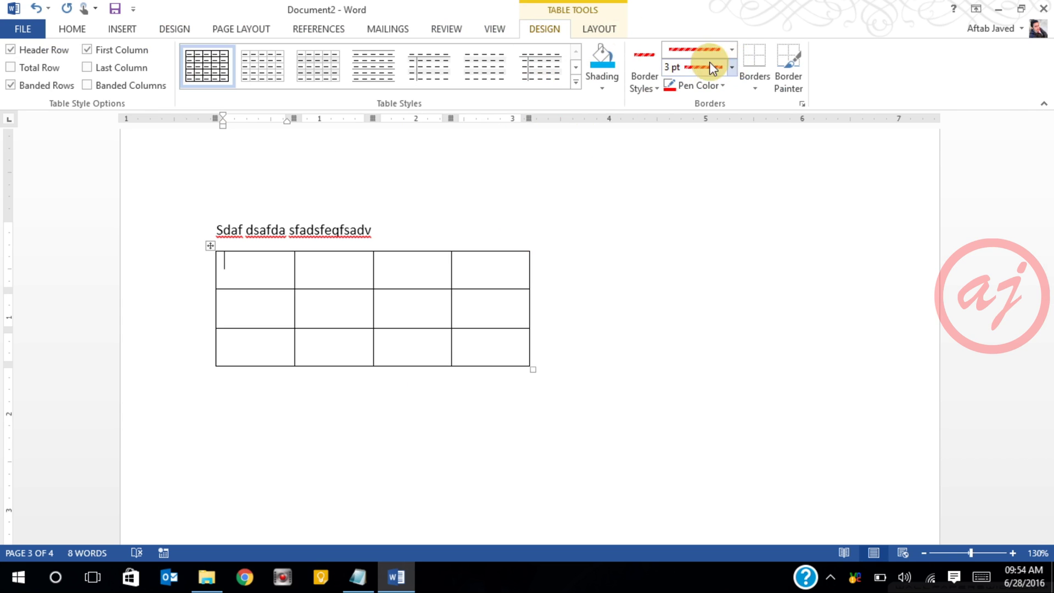
left_click(601, 29)
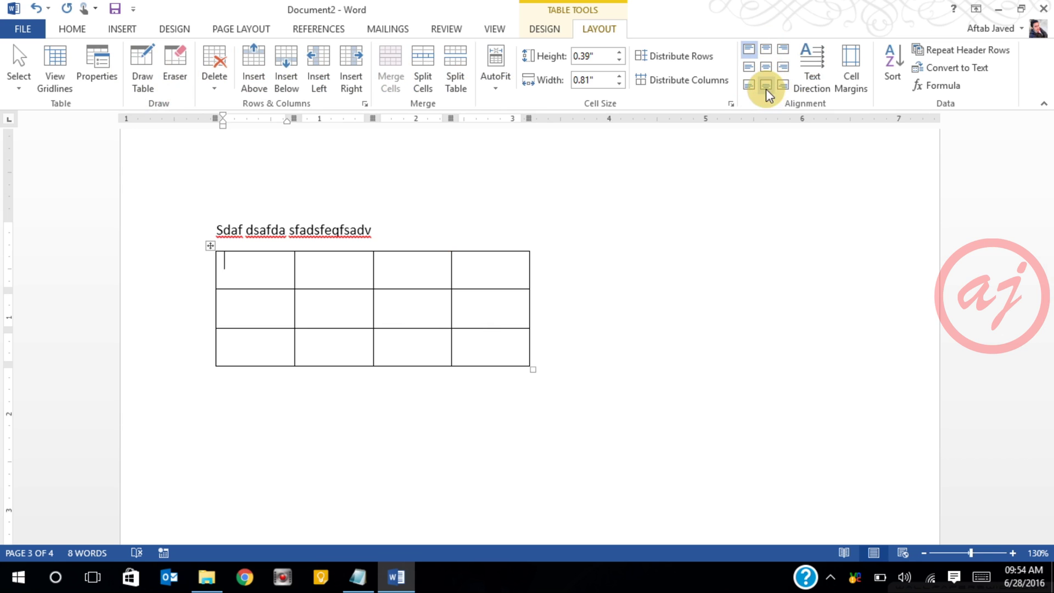
- Enter "asd" in the third cell of the middle row and center it both horizontally and vertically
left_click(418, 302)
type("asd")
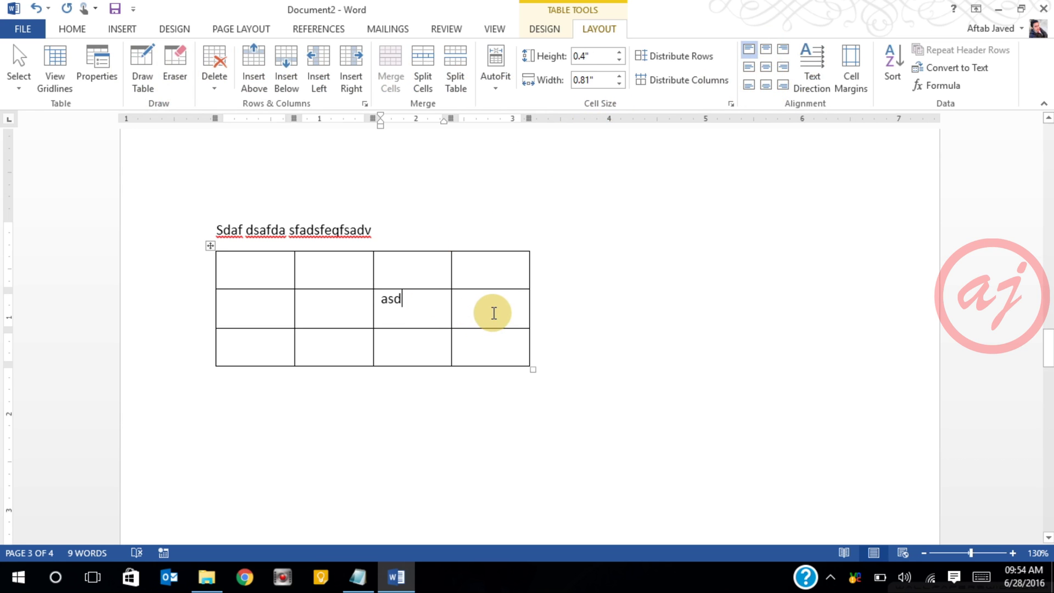
left_click(766, 66)
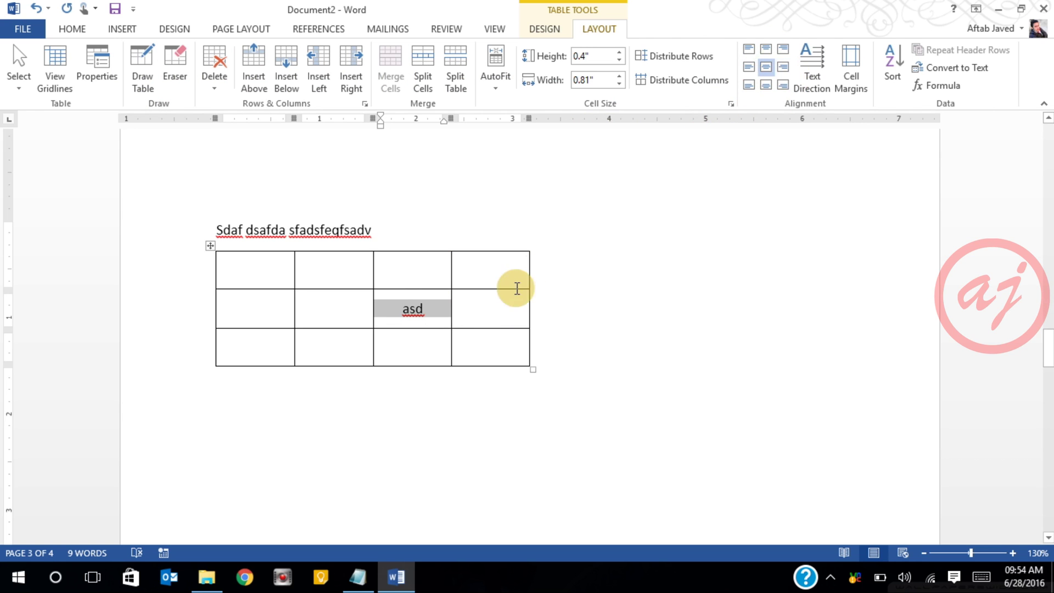
left_click(489, 308)
left_click(435, 311)
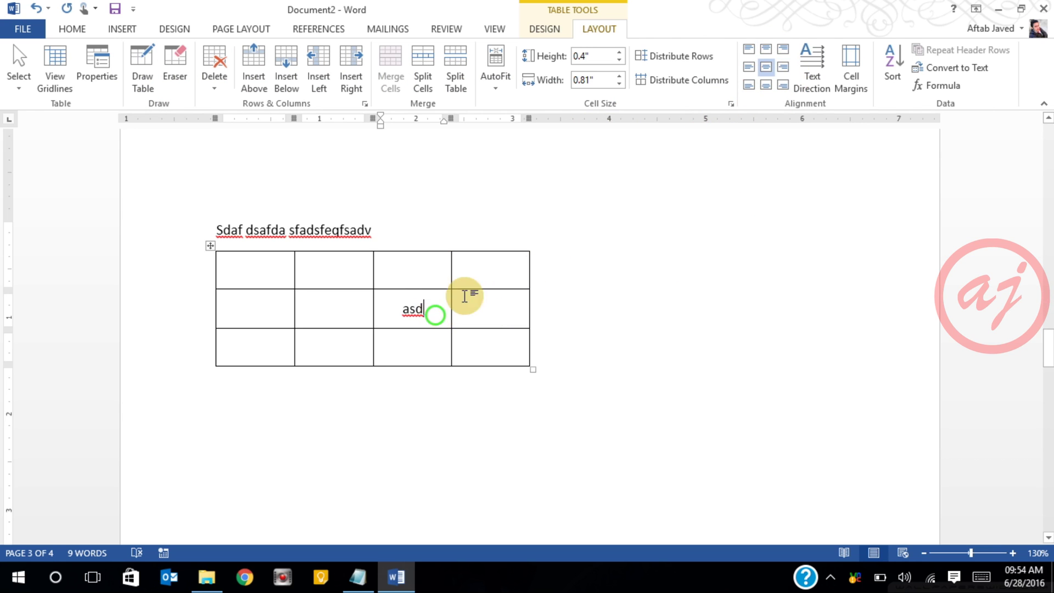
- Cycle the text direction of the "asd" cell through its rotations until it is horizontal again
left_click(813, 71)
left_click(812, 74)
left_click(812, 74)
left_click(812, 74)
left_click(812, 74)
left_click(812, 74)
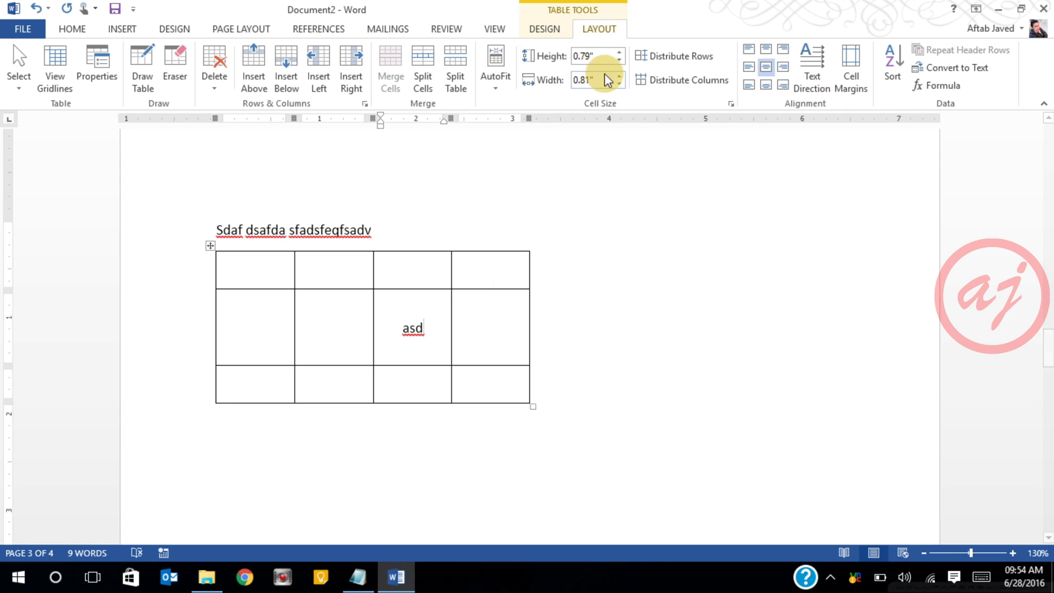
- Set the height of the "asd" cell's row to 0.7" and the width of its column to 1.7"
left_click(618, 53)
left_click(619, 53)
left_click(618, 52)
left_click(618, 59)
left_click(619, 59)
left_click(618, 60)
left_click(618, 59)
double_click(619, 77)
double_click(618, 77)
left_click(618, 77)
double_click(618, 76)
double_click(618, 76)
left_click(619, 84)
double_click(618, 83)
double_click(618, 75)
left_click(619, 75)
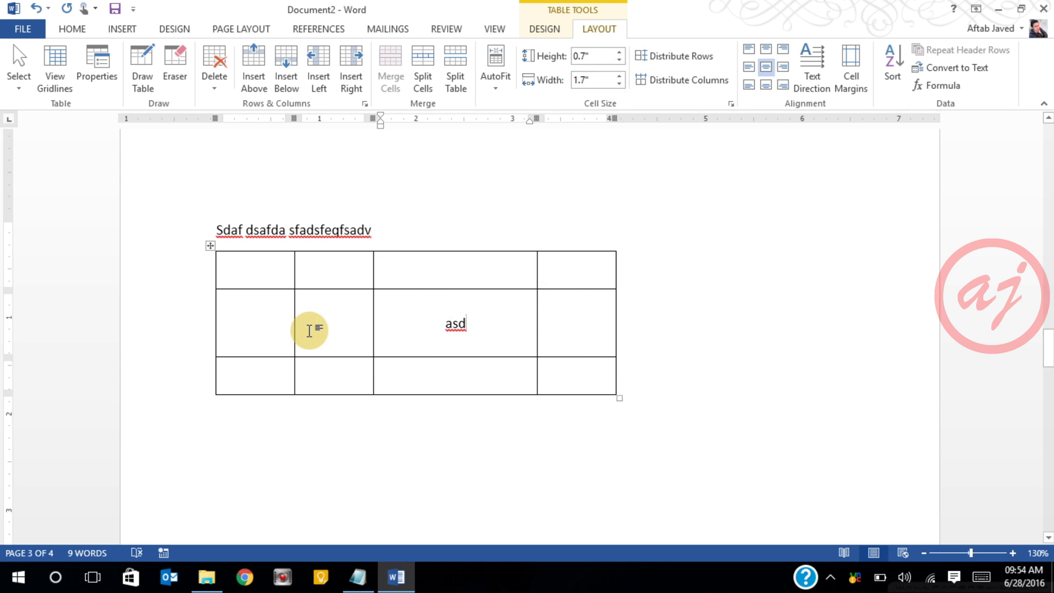
- Try to split the table with its first two rows selected
left_click_drag(233, 310, 567, 322)
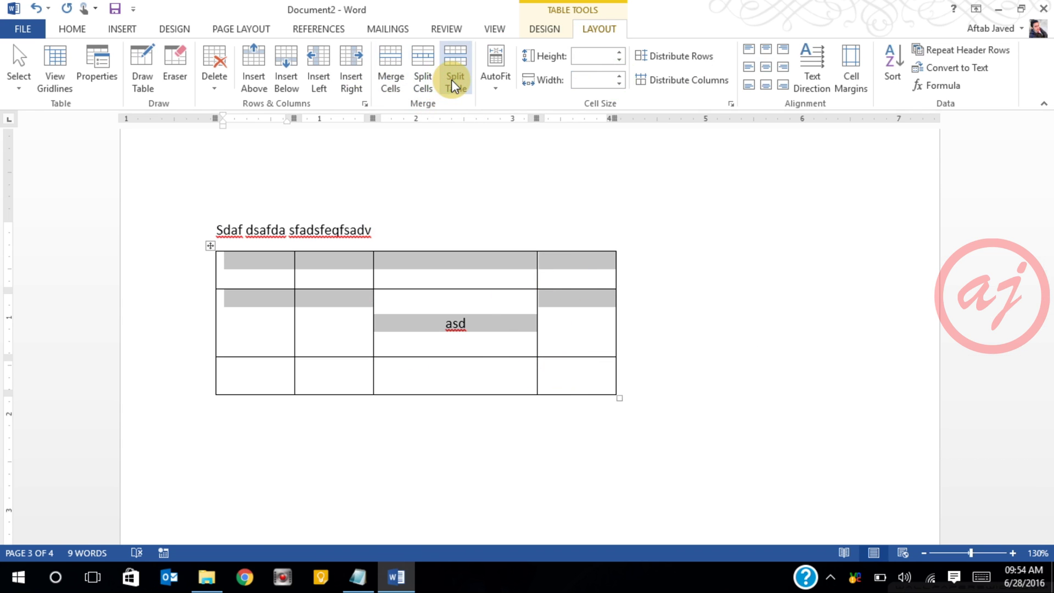
left_click(453, 87)
left_click(384, 313)
- Split the table above its last row so that this row forms a separate table
left_click(248, 402)
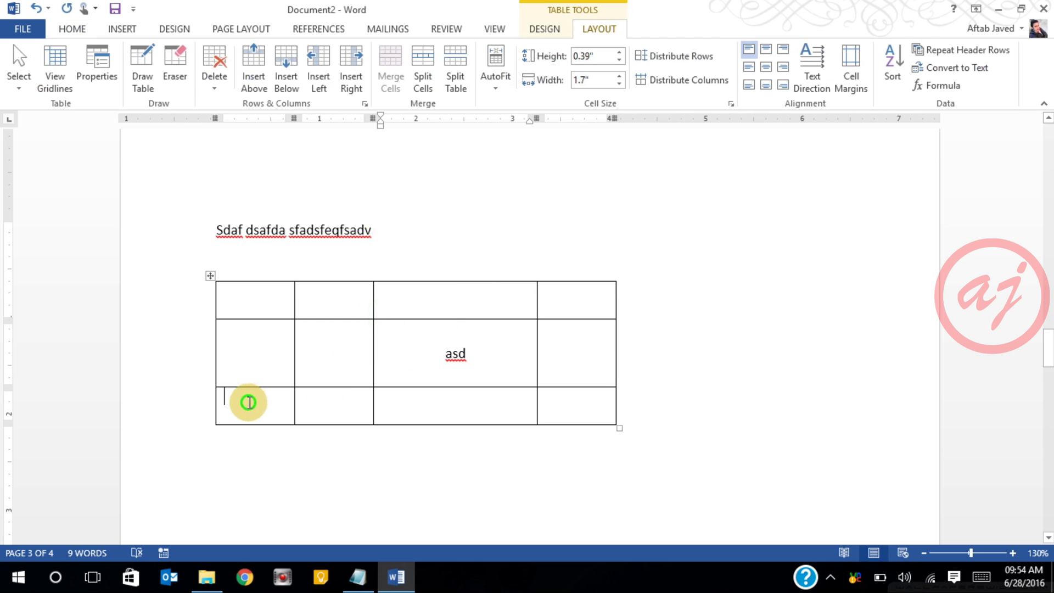
left_click(454, 70)
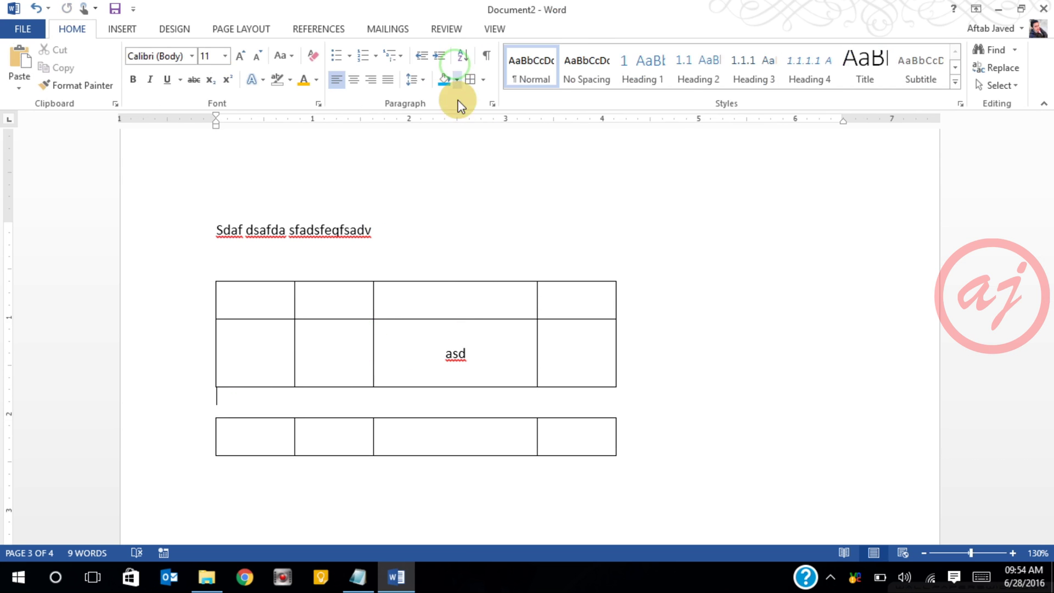
left_click(358, 353)
left_click(300, 302)
left_click(328, 428)
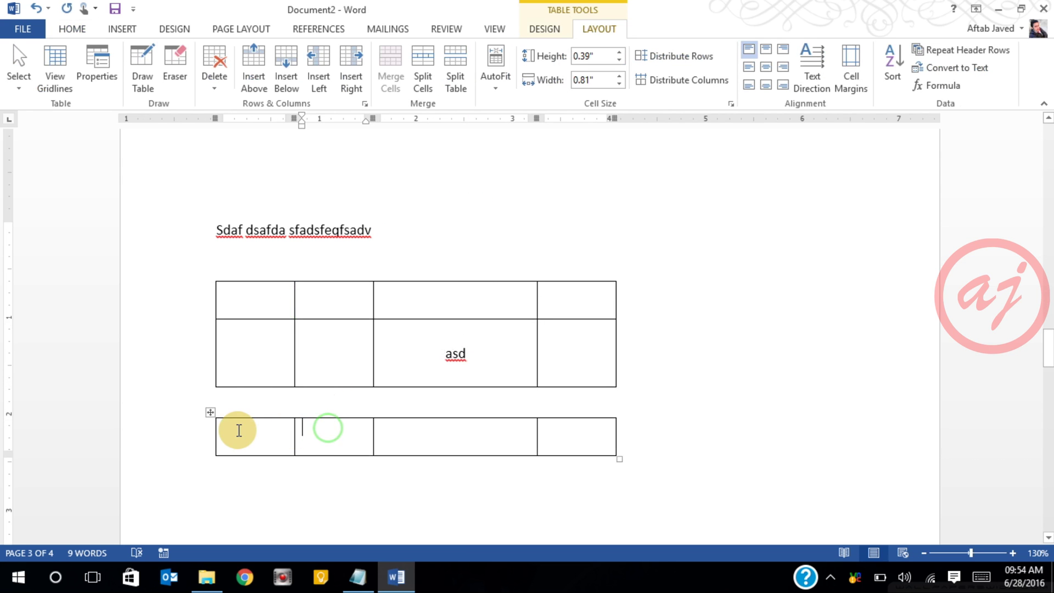
left_click(318, 439)
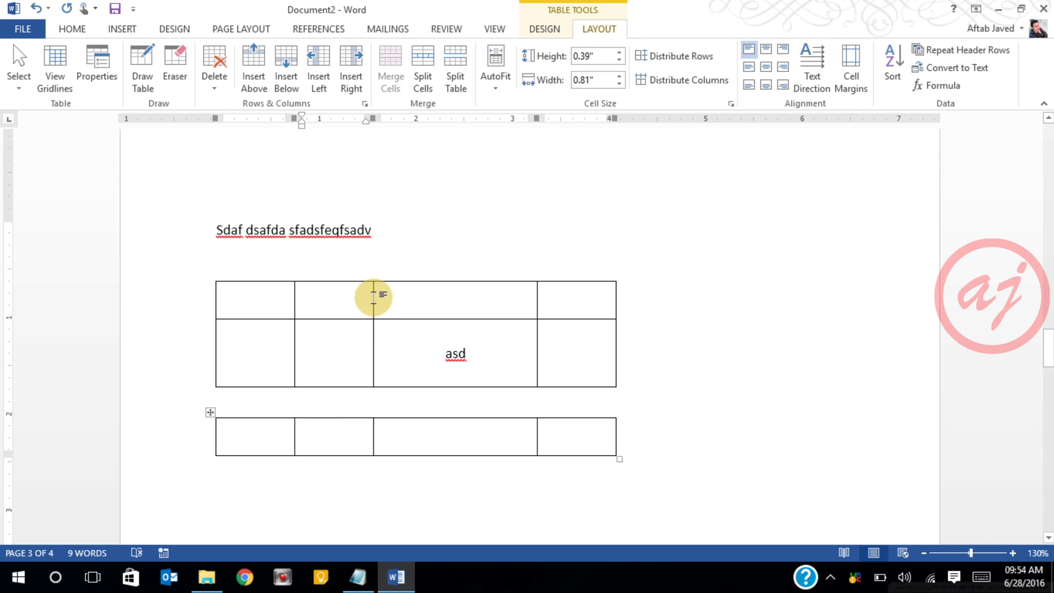
- Select the line of text above the tables together with both tables and delete everything selected
left_click_drag(251, 334, 516, 447)
left_click(384, 336)
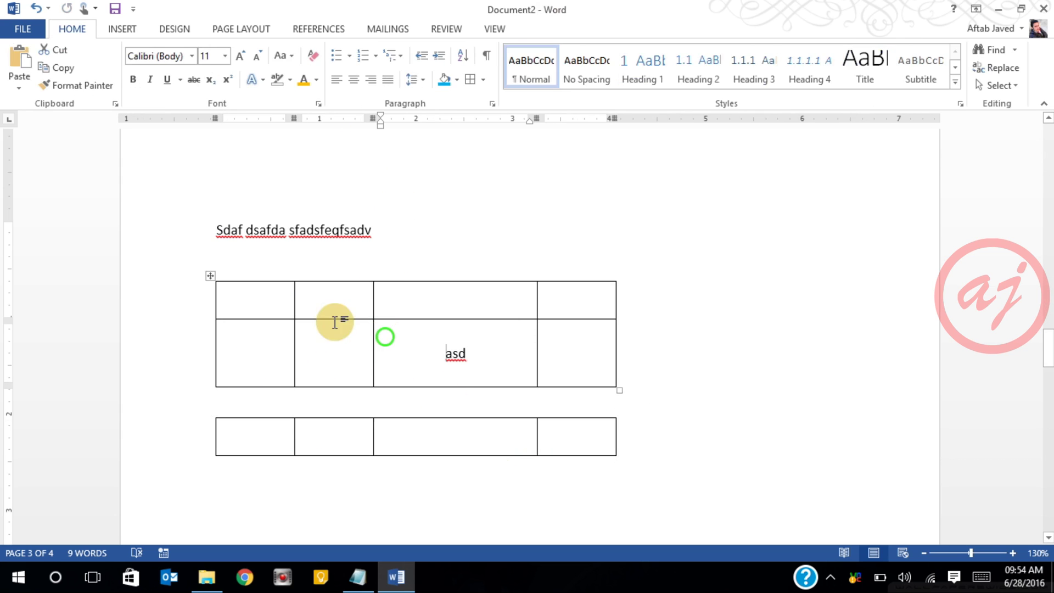
left_click(211, 270)
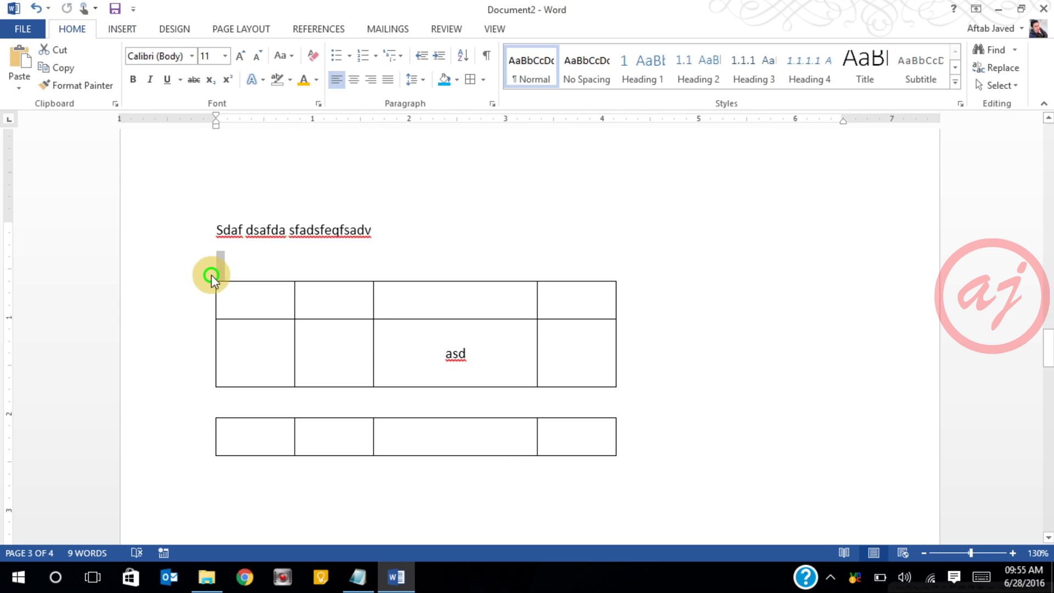
left_click_drag(174, 266, 183, 452)
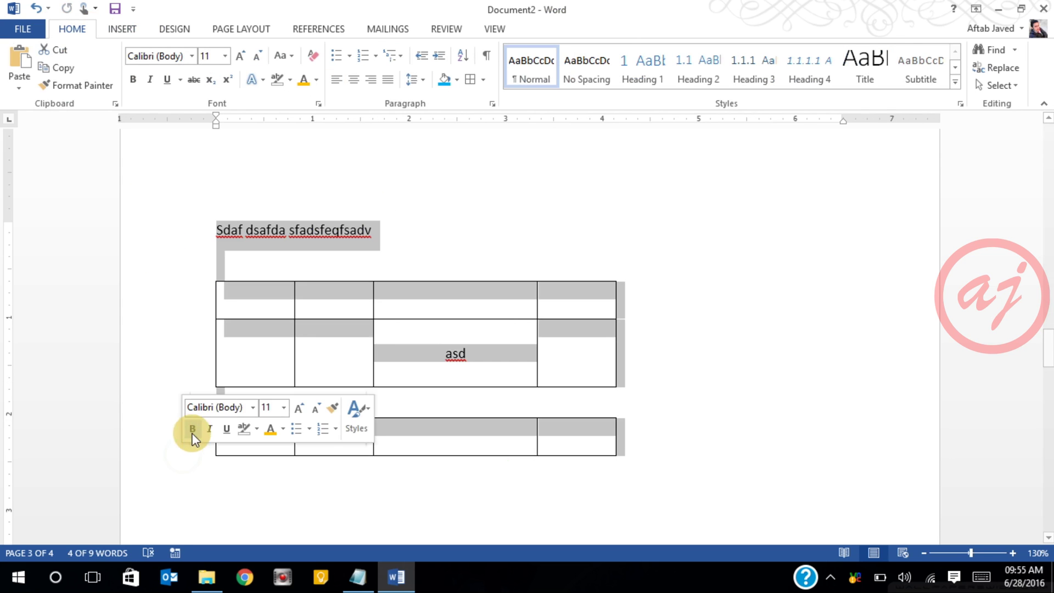
key("Delete")
- Clear all remaining content from the whole document
left_click(118, 29)
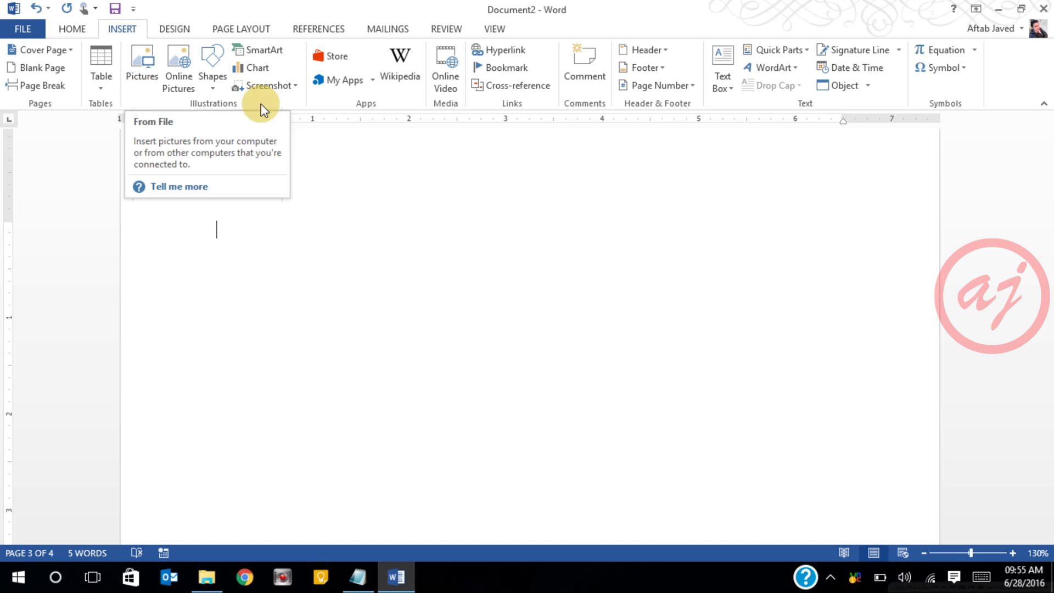
scroll(489, 401, "up", 5)
scroll(489, 405, "up", 10)
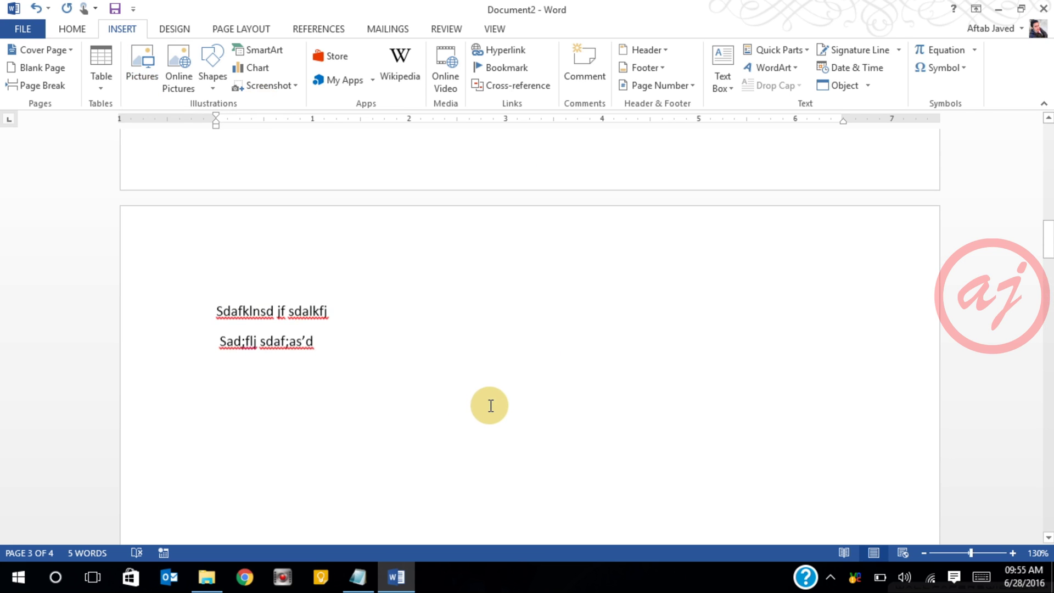
key("ctrl+a")
key("Delete")
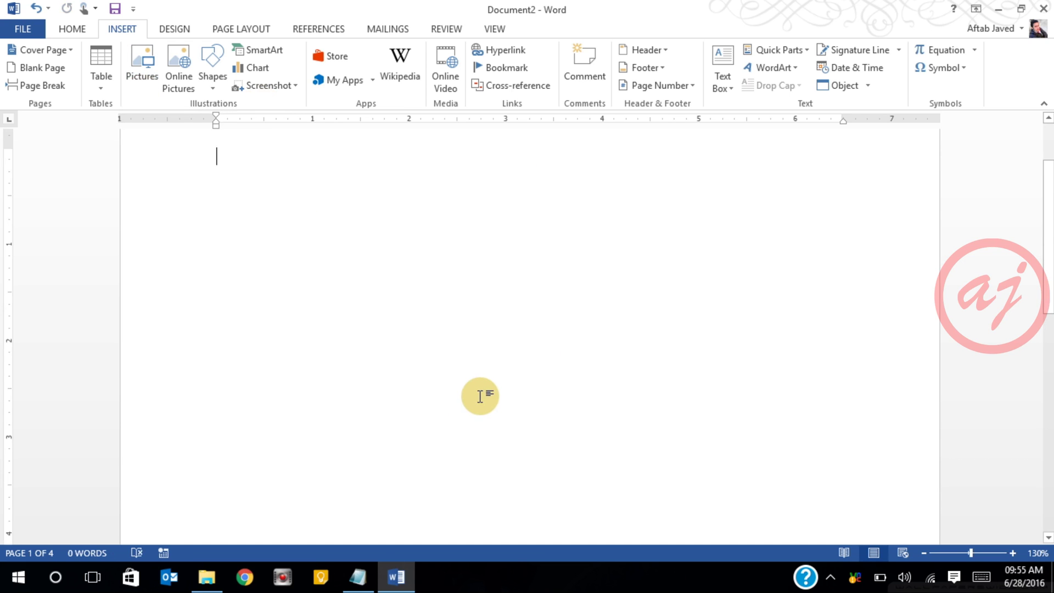
- Insert the picture beautiful_spring_landscape from the WallpapersWide.com folder inside Pictures
left_click(136, 61)
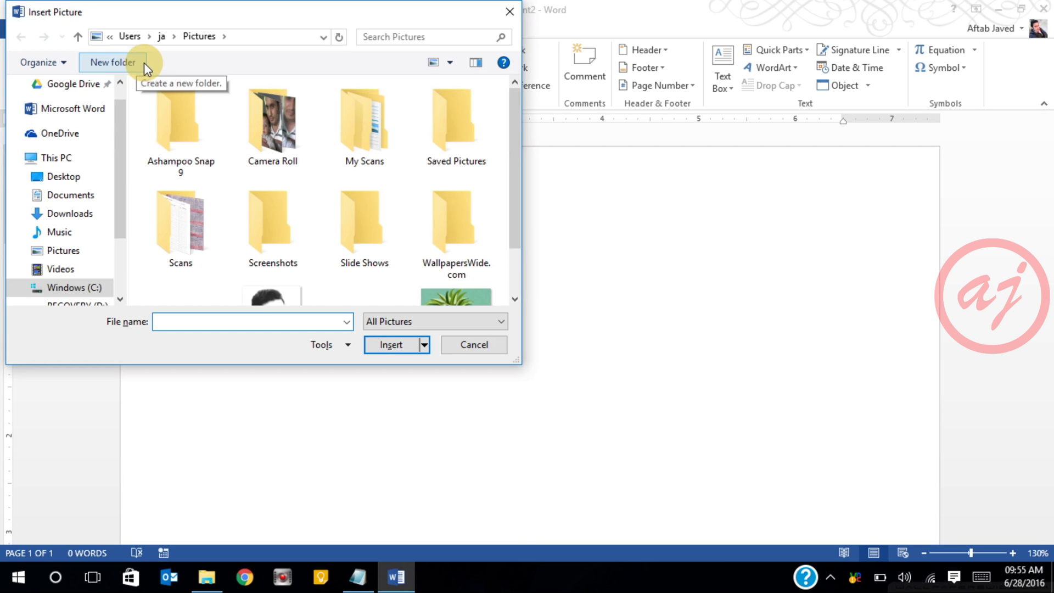
left_click(64, 252)
double_click(433, 229)
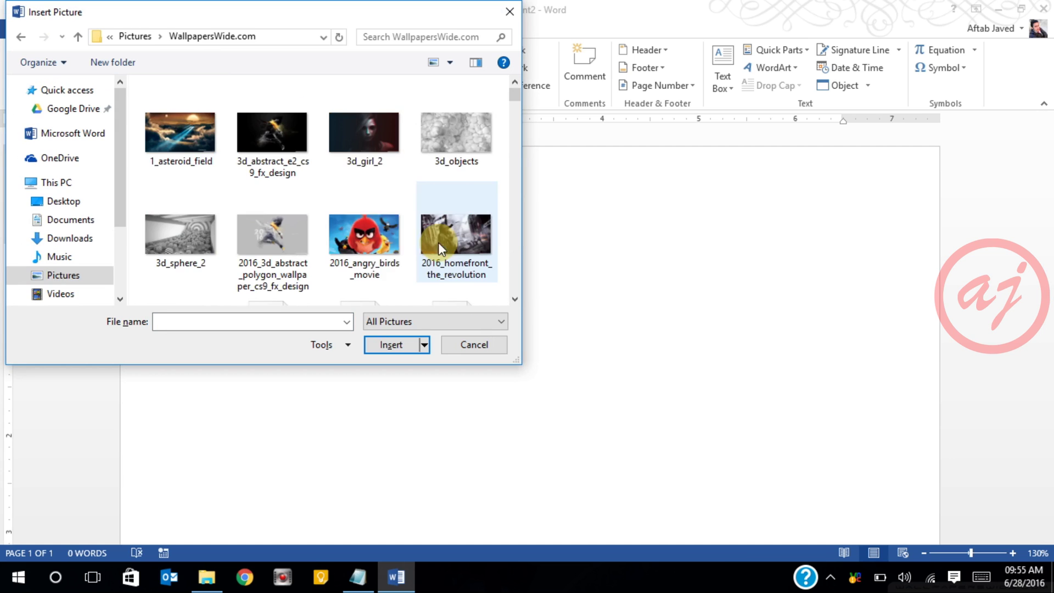
scroll(306, 253, "down", 3)
scroll(312, 244, "down", 6)
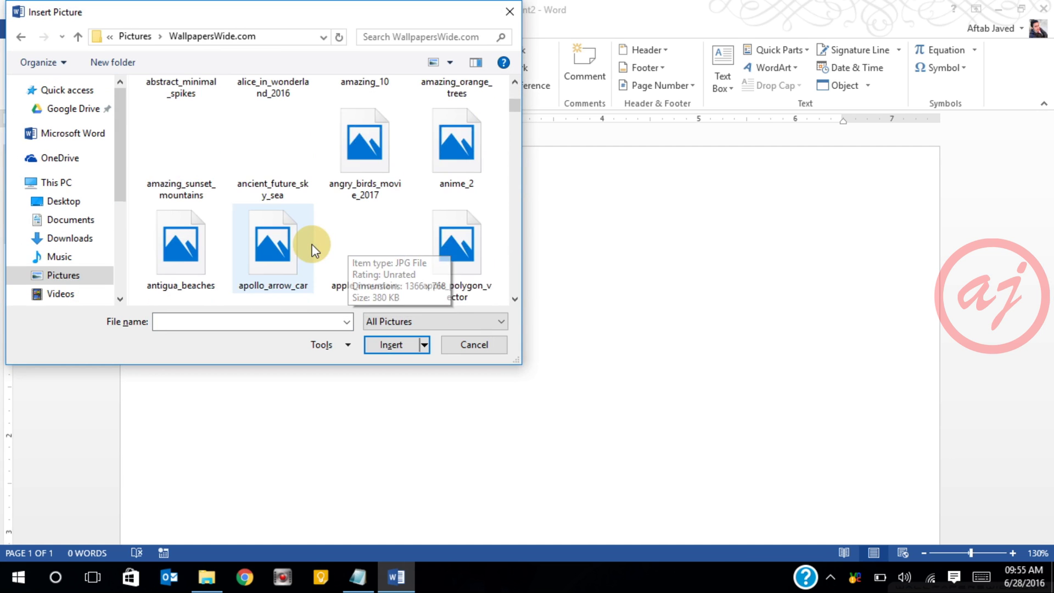
scroll(314, 250, "down", 3)
scroll(312, 250, "down", 3)
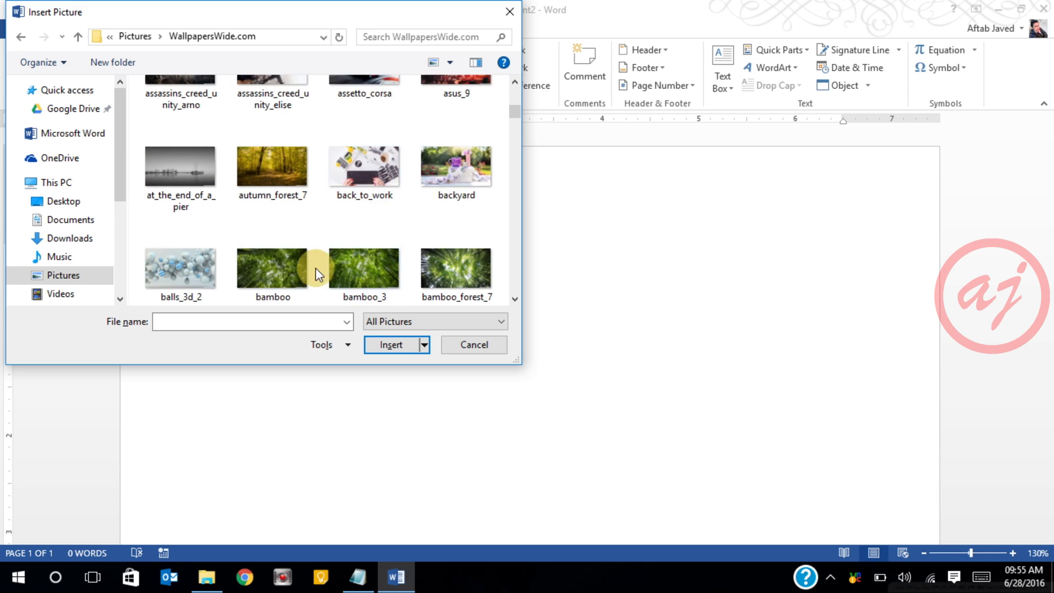
scroll(272, 257, "down", 5)
left_click(373, 249)
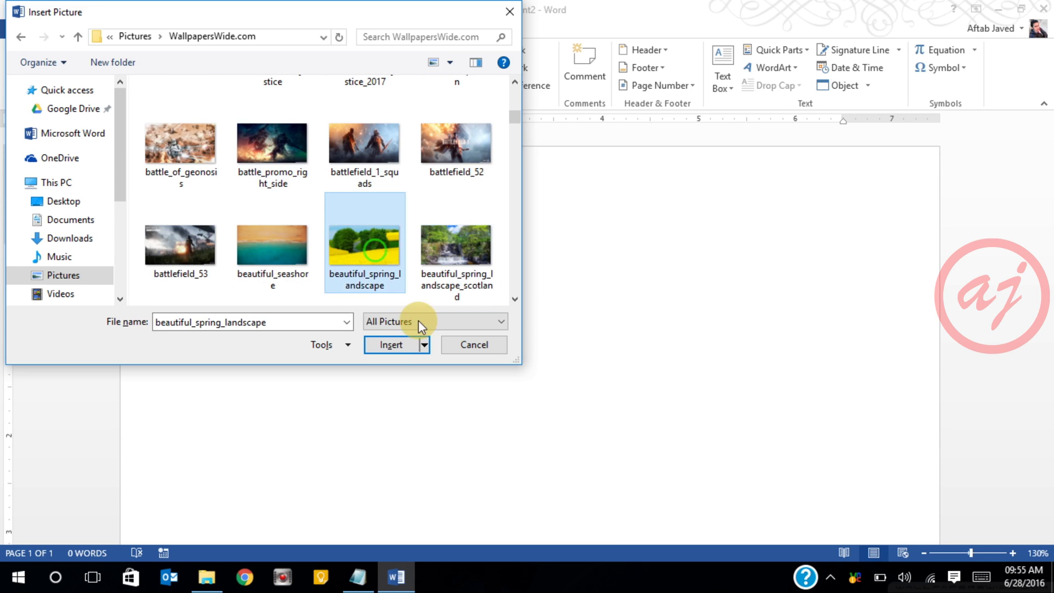
left_click(391, 345)
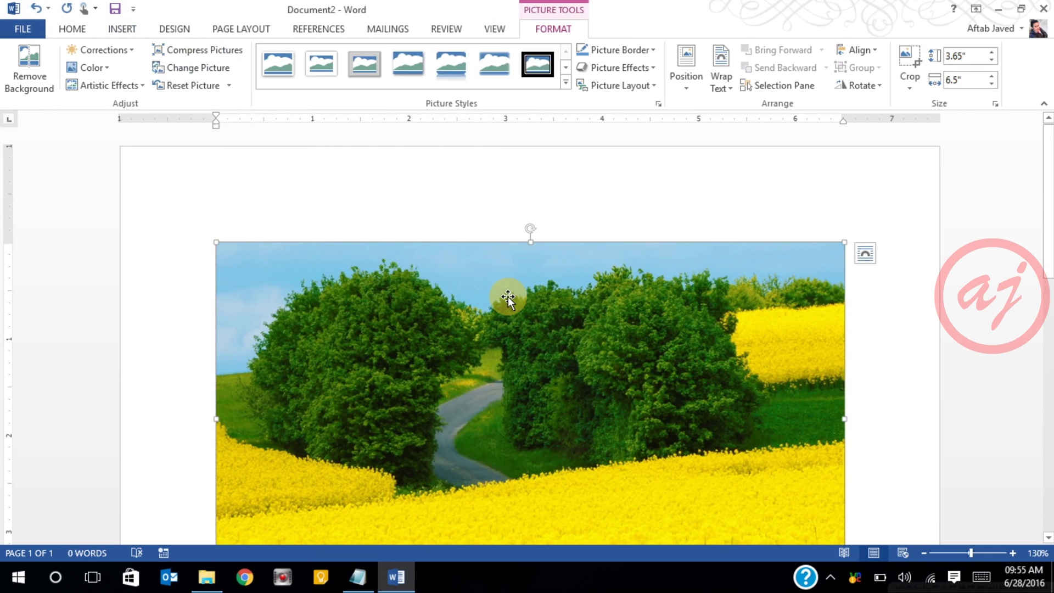
- Shrink the inserted picture proportionally from its corners to 2.18" high by 3.88" wide
scroll(428, 275, "down", 6)
scroll(683, 419, "up", 6)
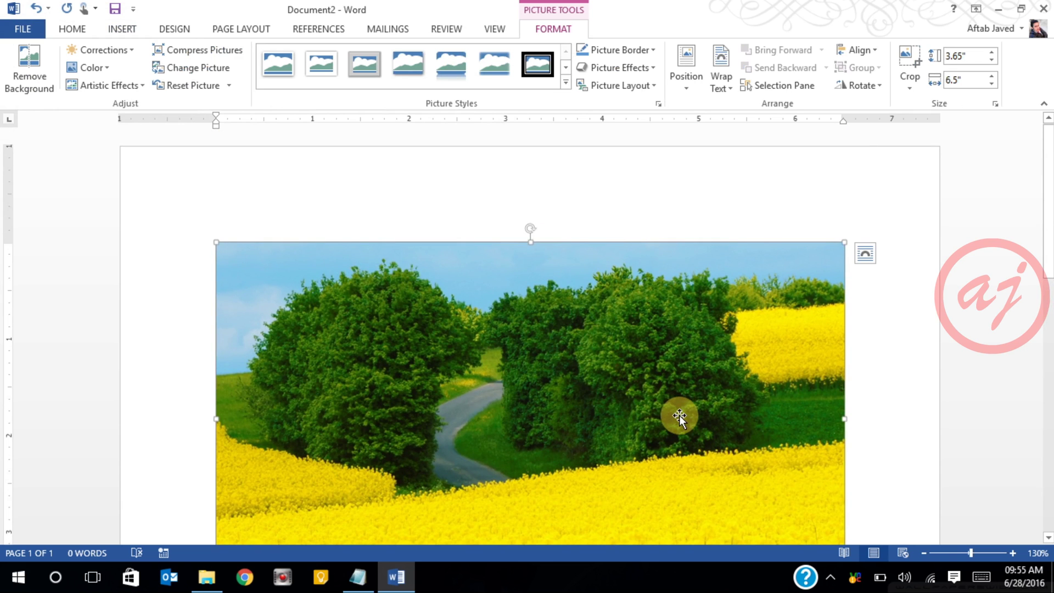
scroll(670, 421, "down", 3)
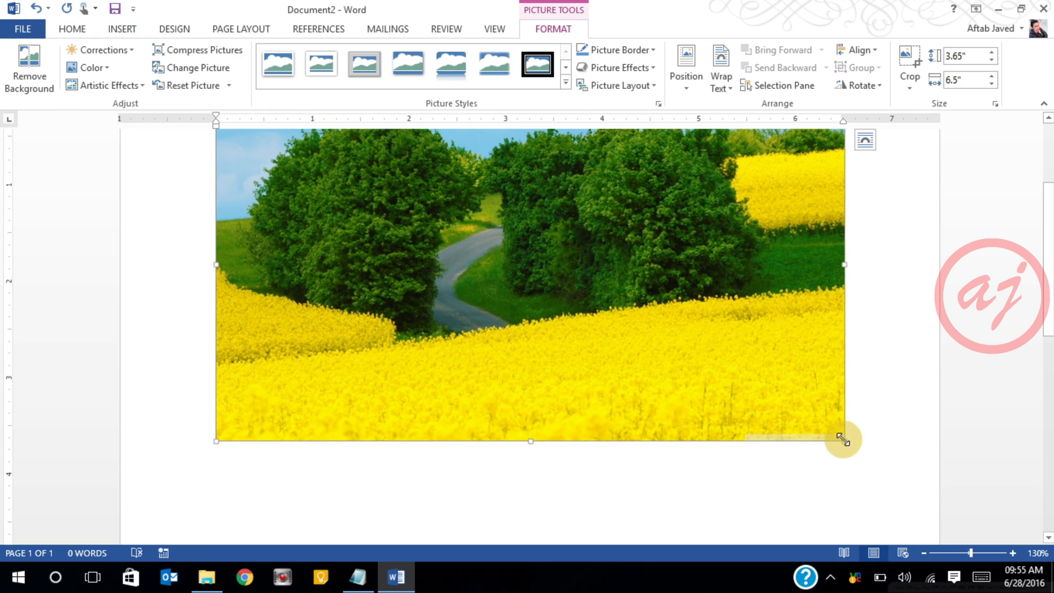
left_click_drag(843, 439, 678, 299)
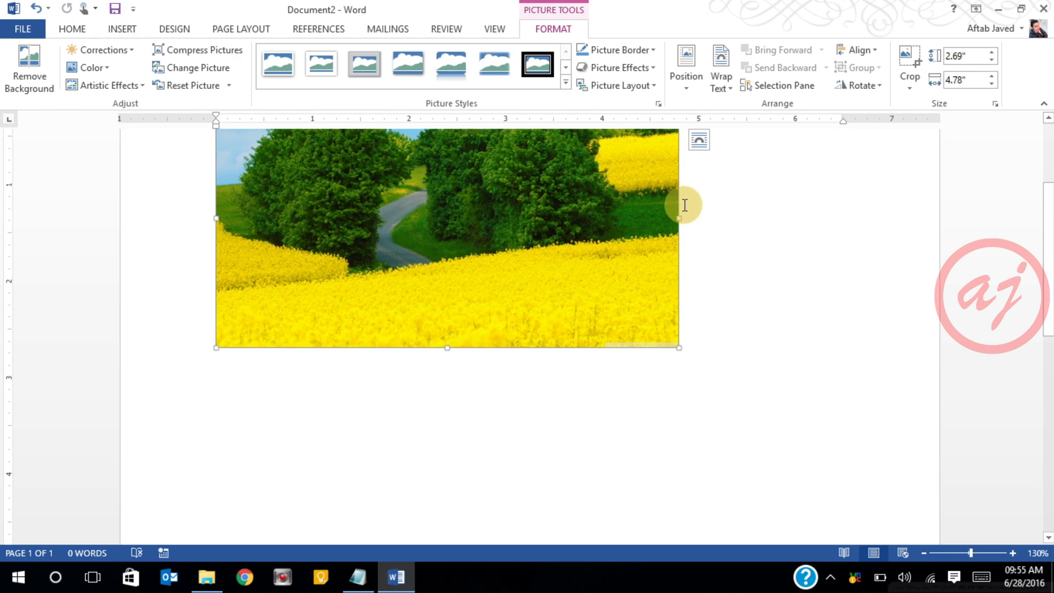
scroll(652, 409, "up", 1)
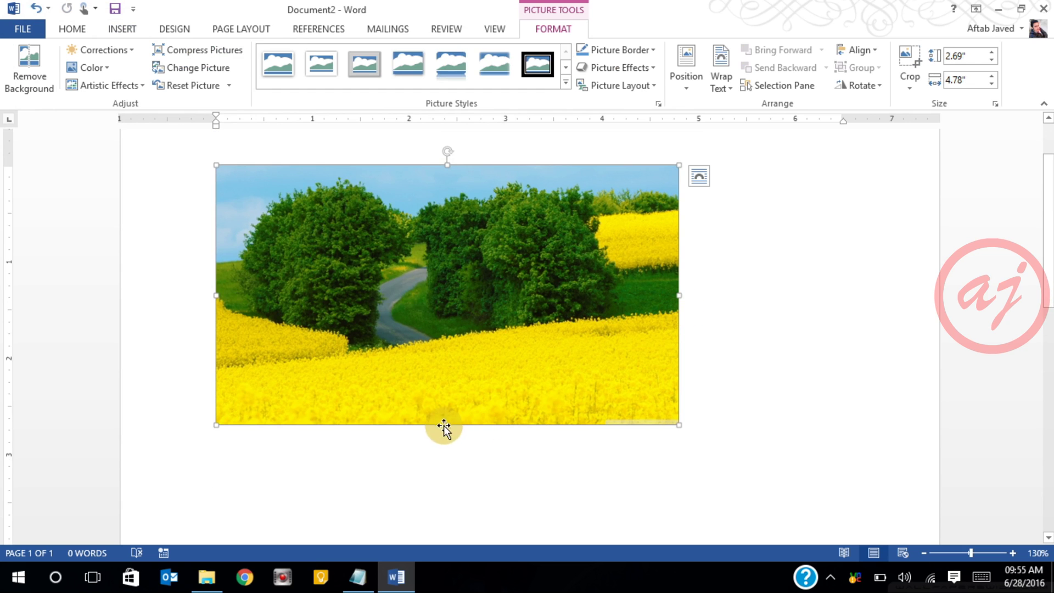
left_click_drag(213, 424, 304, 354)
scroll(334, 223, "up", 3)
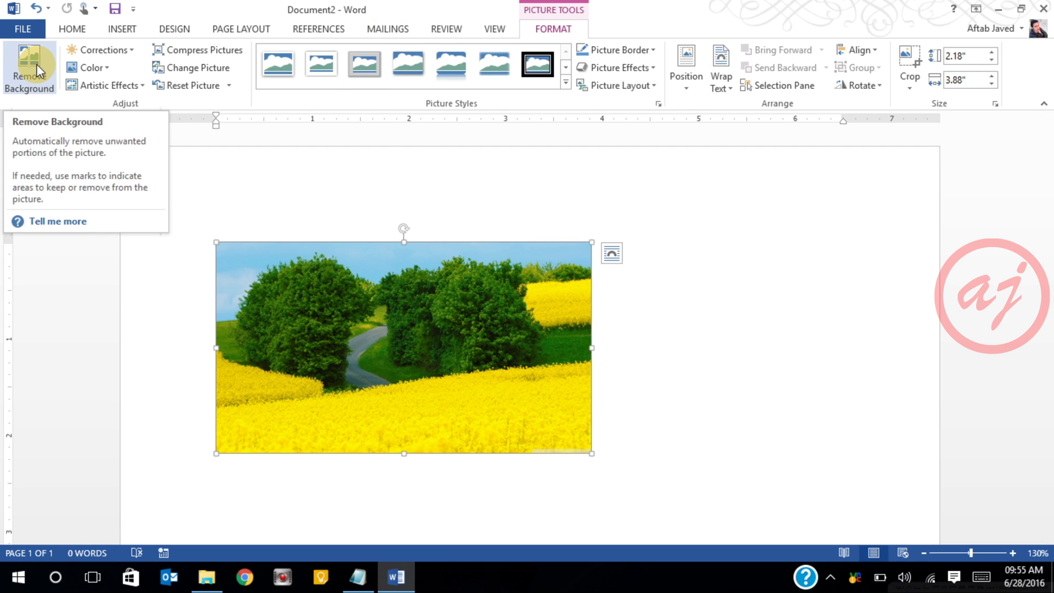
- Preview the Corrections and Color presets on the selected landscape picture without applying any
left_click(547, 350)
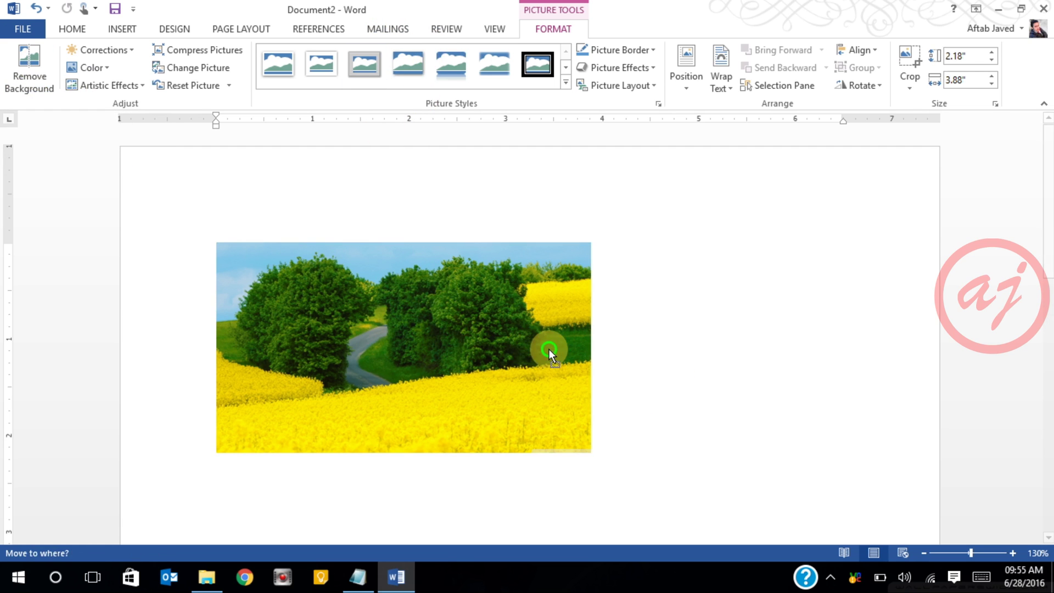
left_click(129, 49)
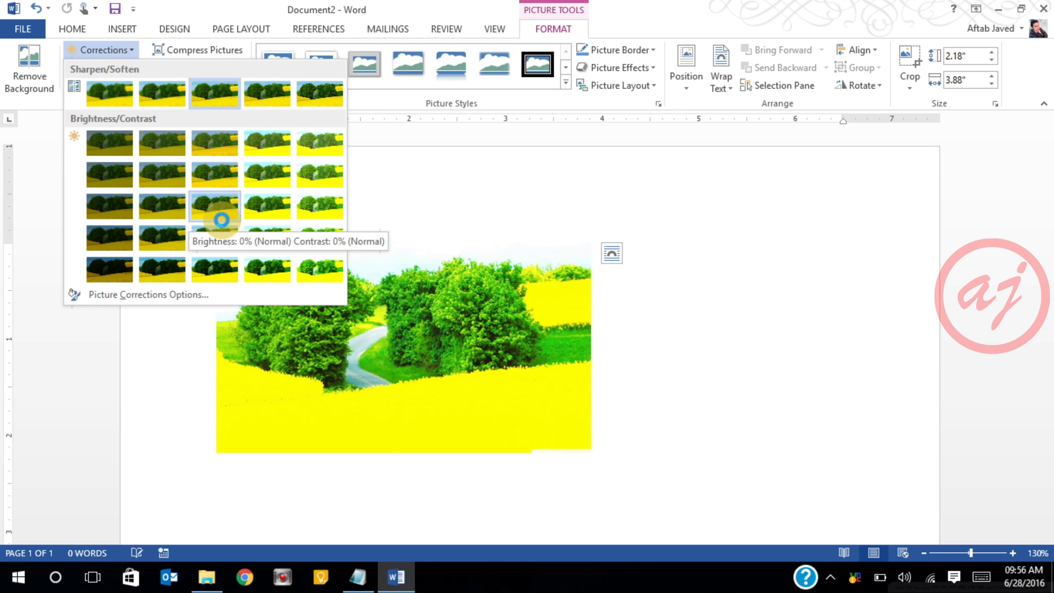
left_click(408, 184)
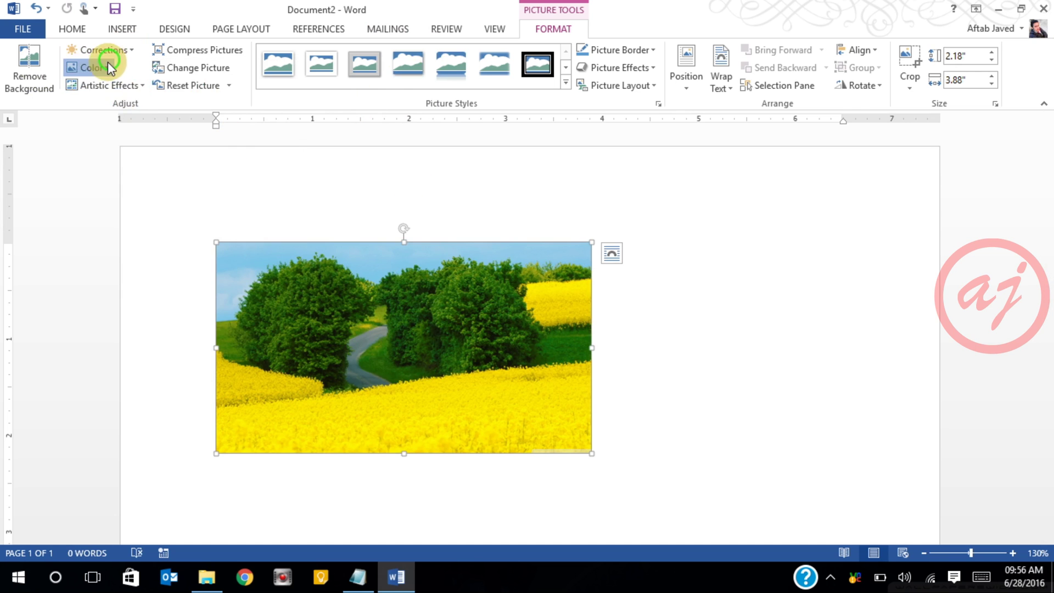
left_click(108, 63)
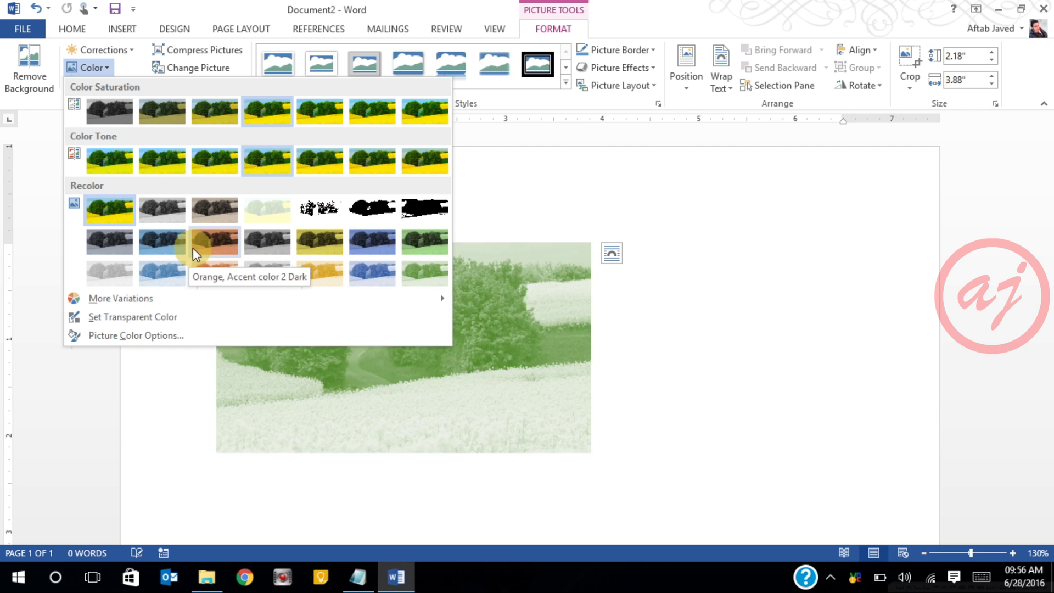
left_click(543, 203)
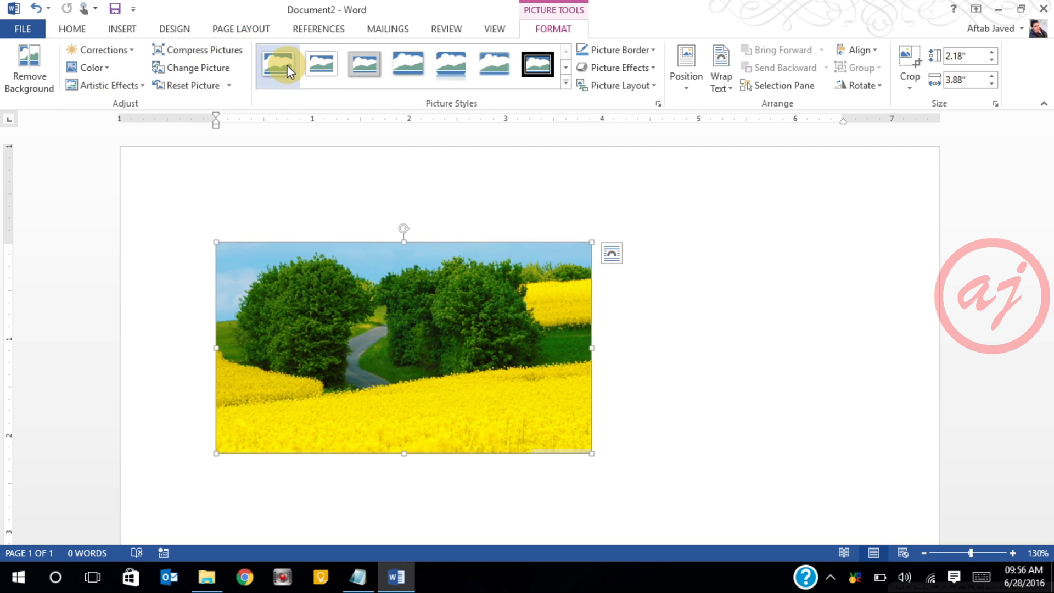
- Try several framed picture styles, settle on the thin simple frame for the landscape picture, and color its border red
left_click(330, 65)
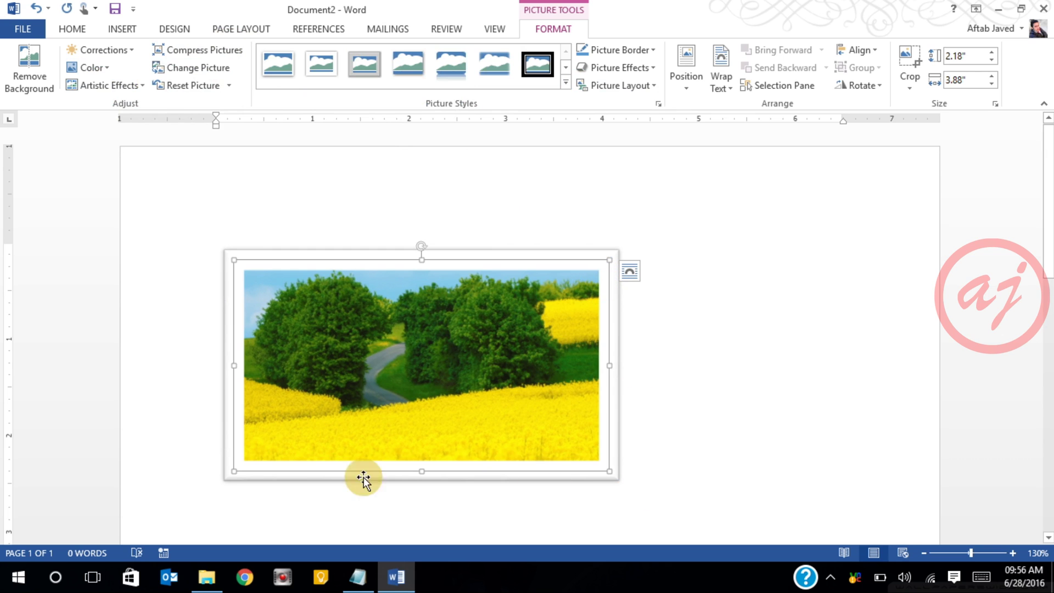
left_click(298, 67)
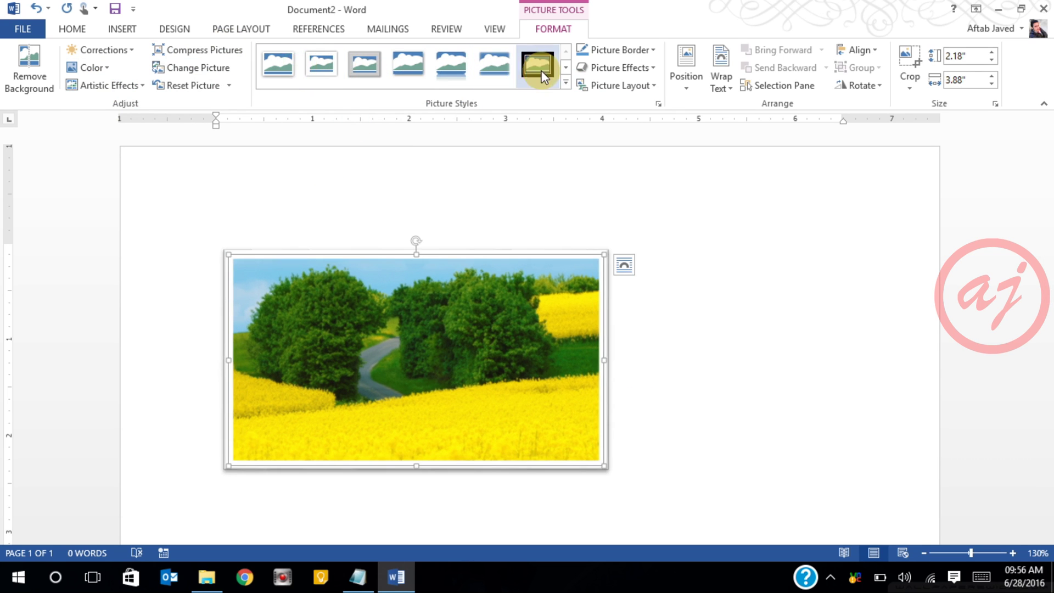
left_click(564, 82)
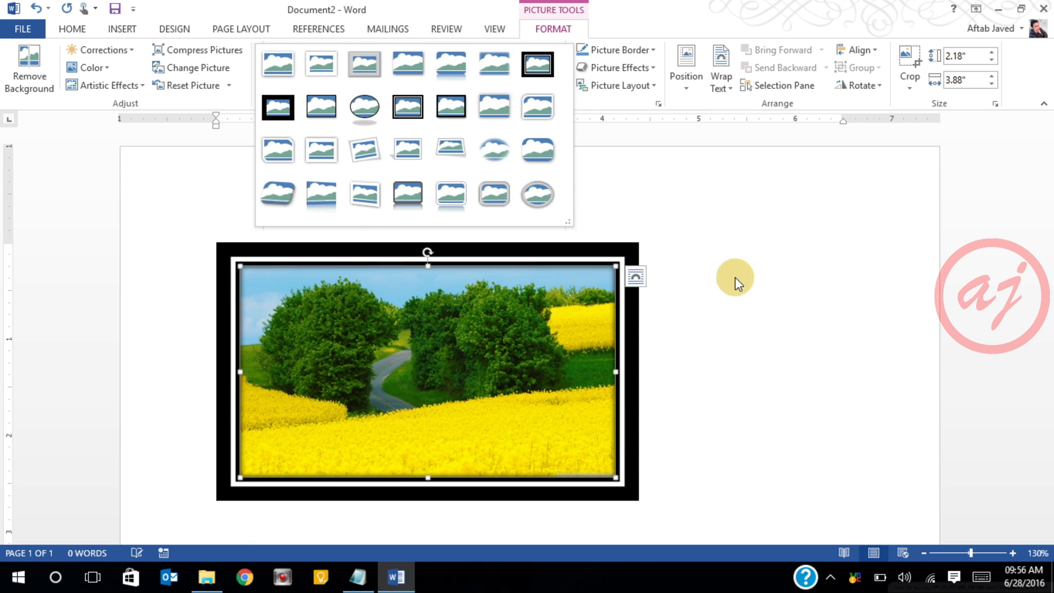
left_click(649, 176)
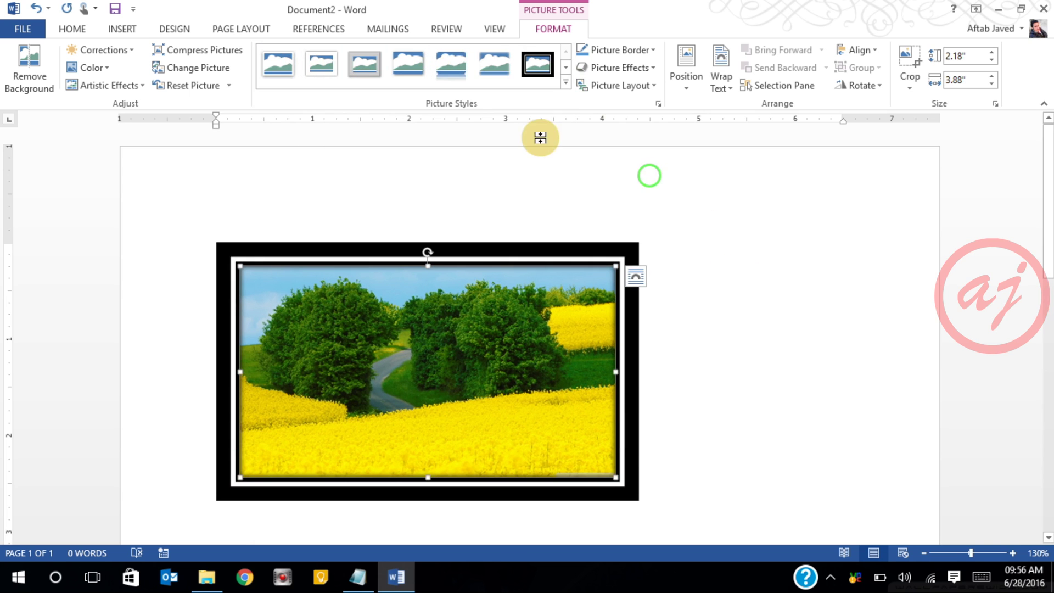
left_click(565, 81)
left_click(279, 64)
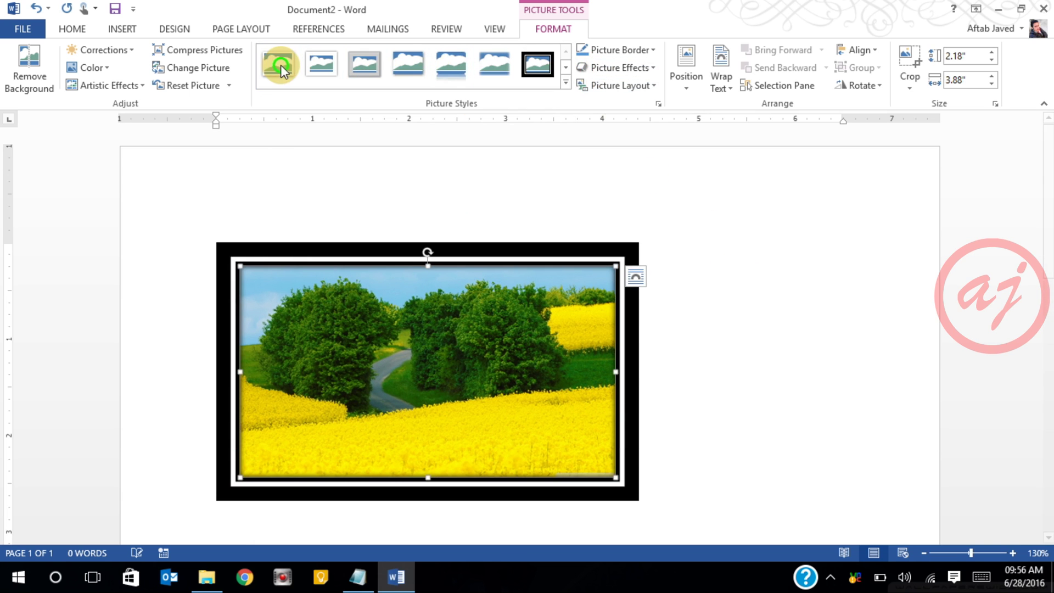
left_click(652, 50)
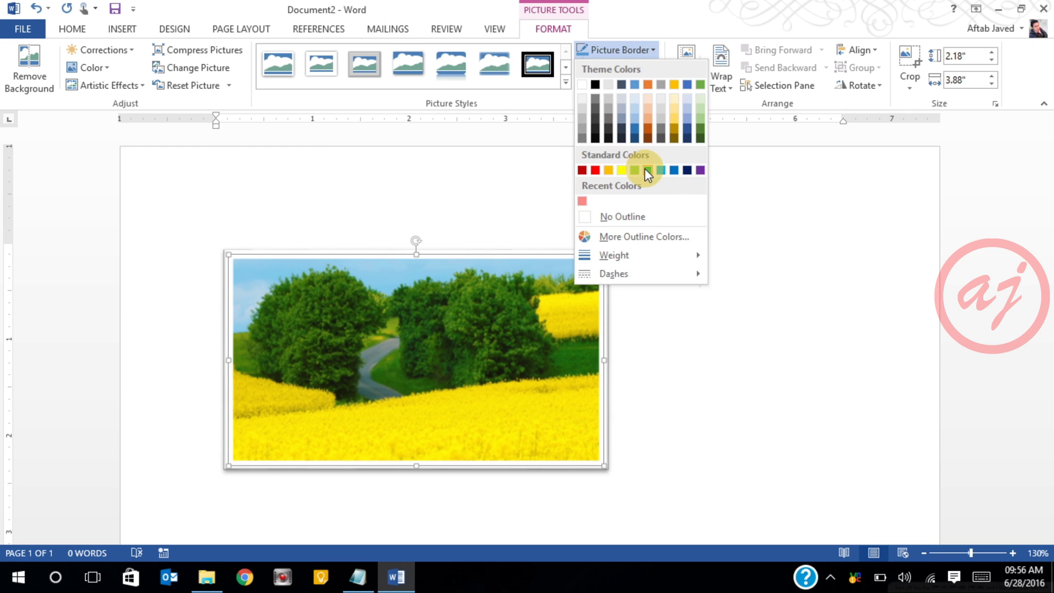
left_click(582, 170)
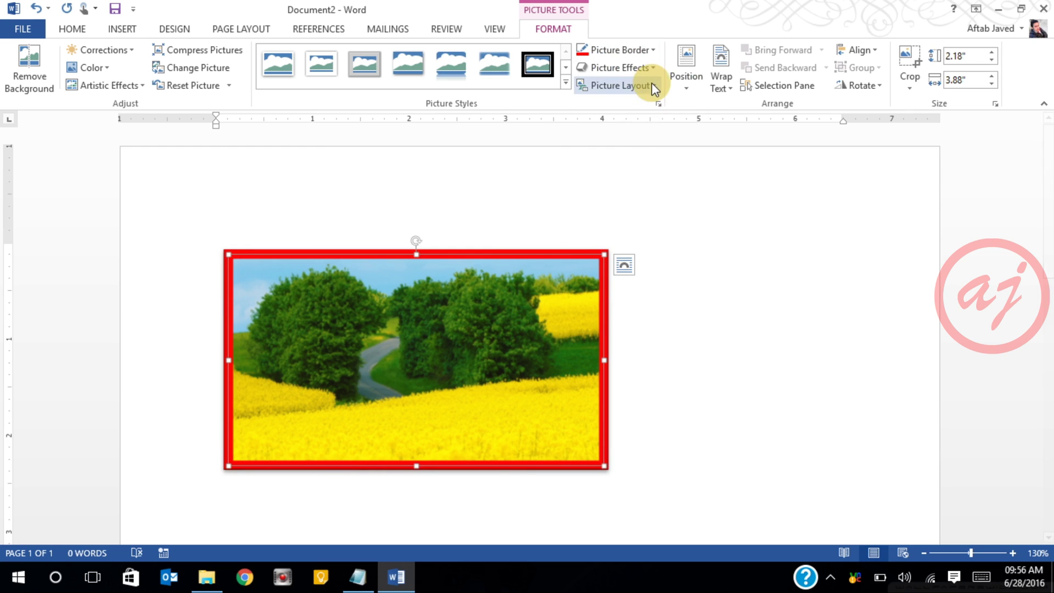
- Add a short reflection effect, slightly offset from the lower edge, to the red-bordered picture
left_click(651, 68)
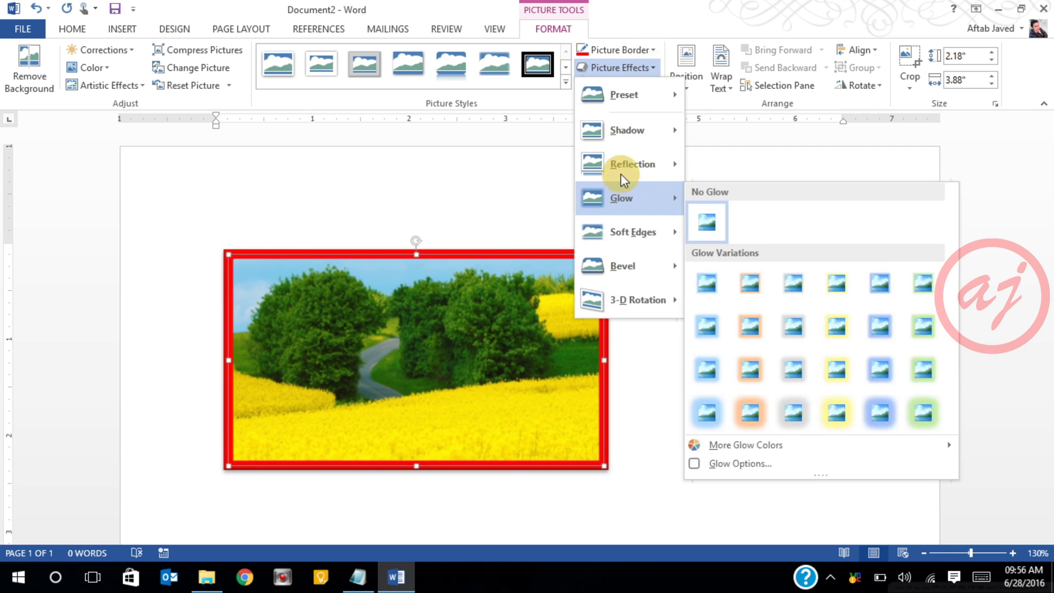
left_click(565, 81)
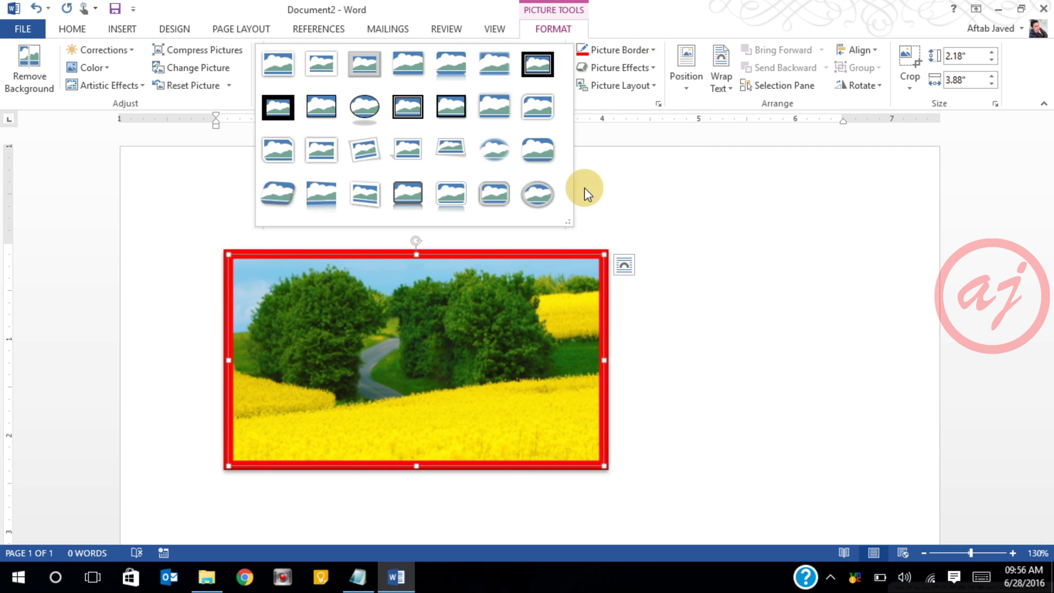
left_click(652, 68)
left_click(653, 69)
left_click(653, 69)
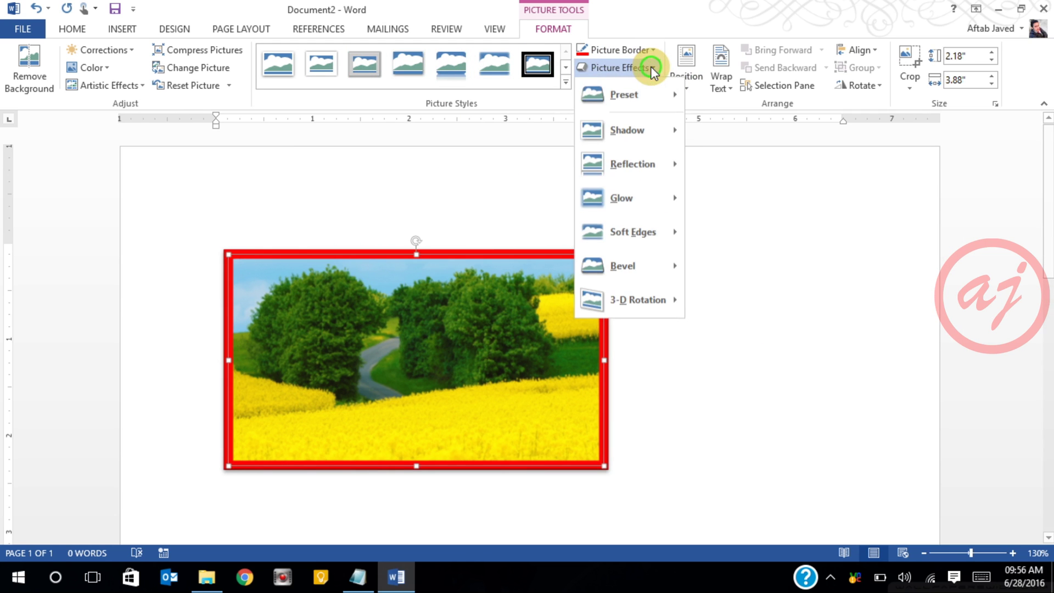
mouse_move(657, 177)
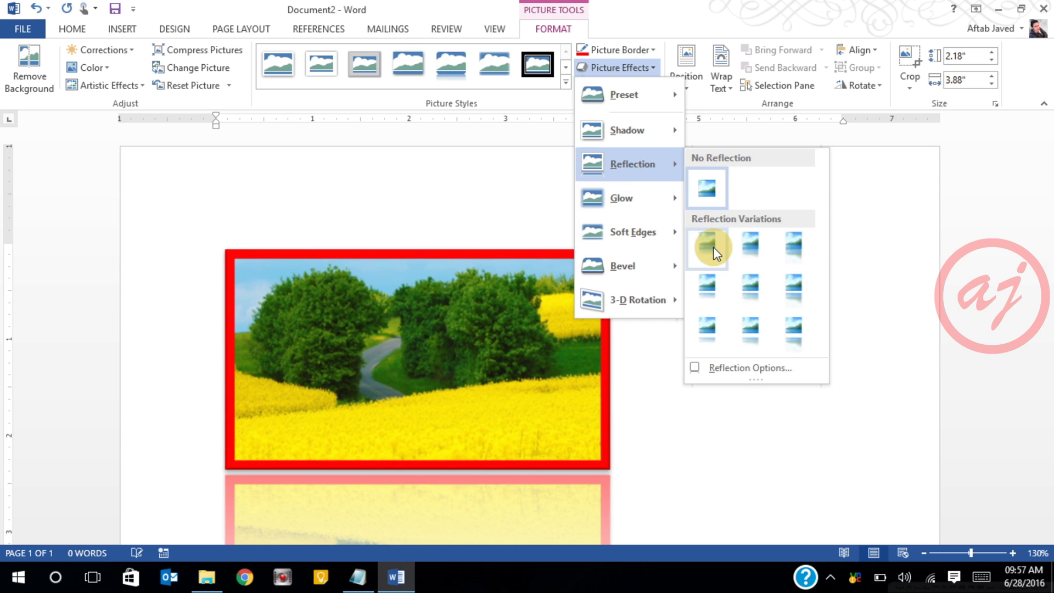
left_click(726, 324)
scroll(629, 365, "down", 4)
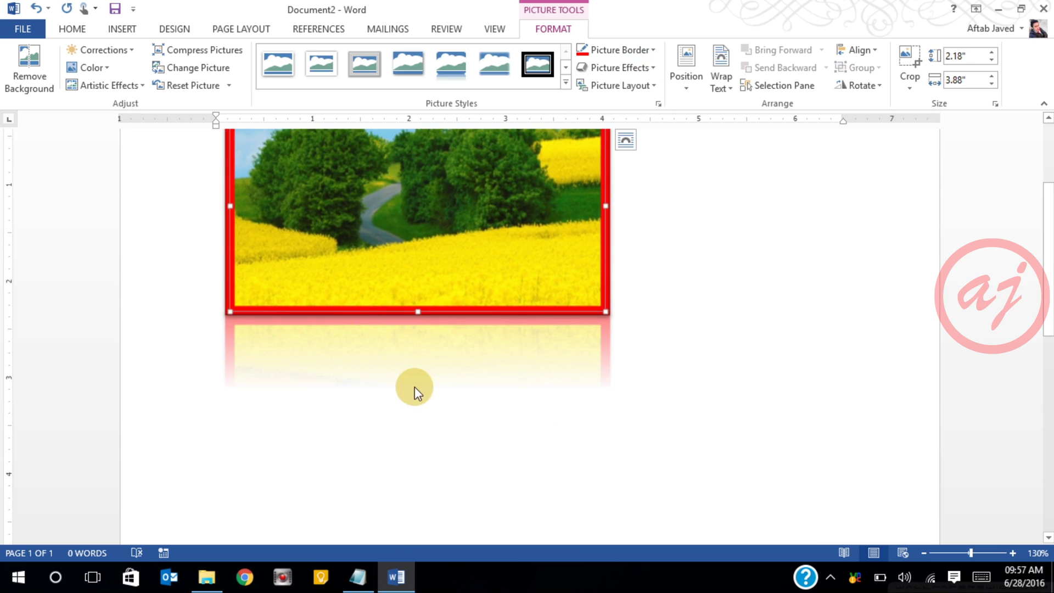
scroll(414, 388, "up", 4)
- Apply the largest orange glow variation around the picture
left_click(644, 71)
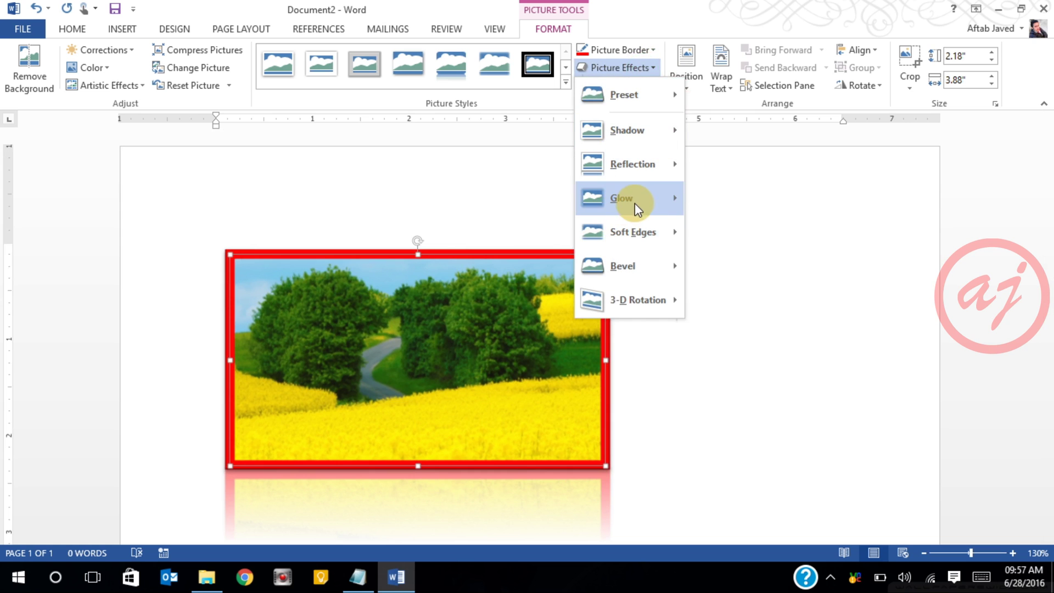
mouse_move(635, 202)
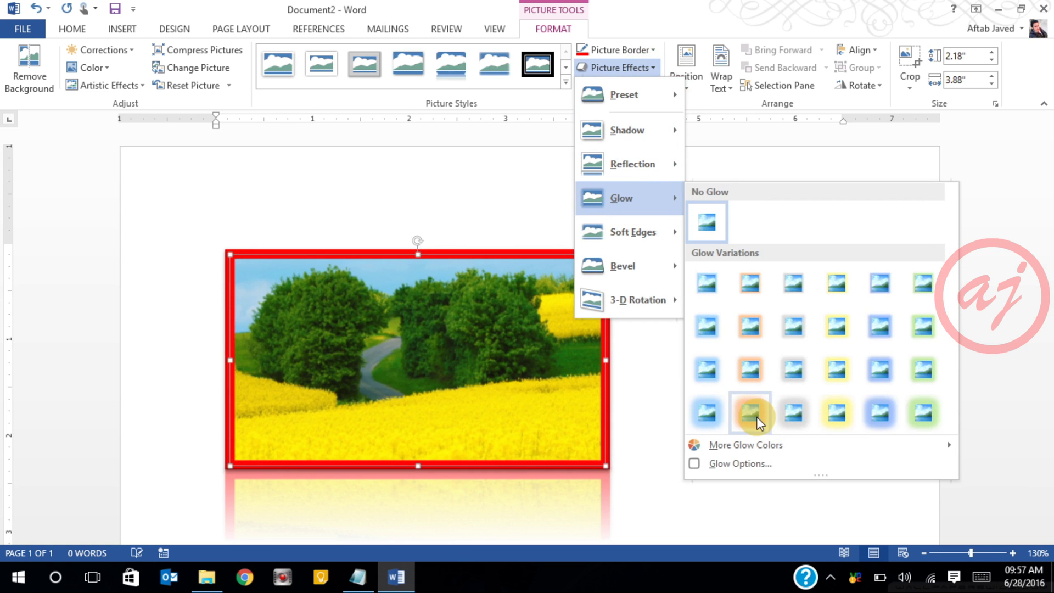
left_click(757, 417)
scroll(558, 420, "down", 4)
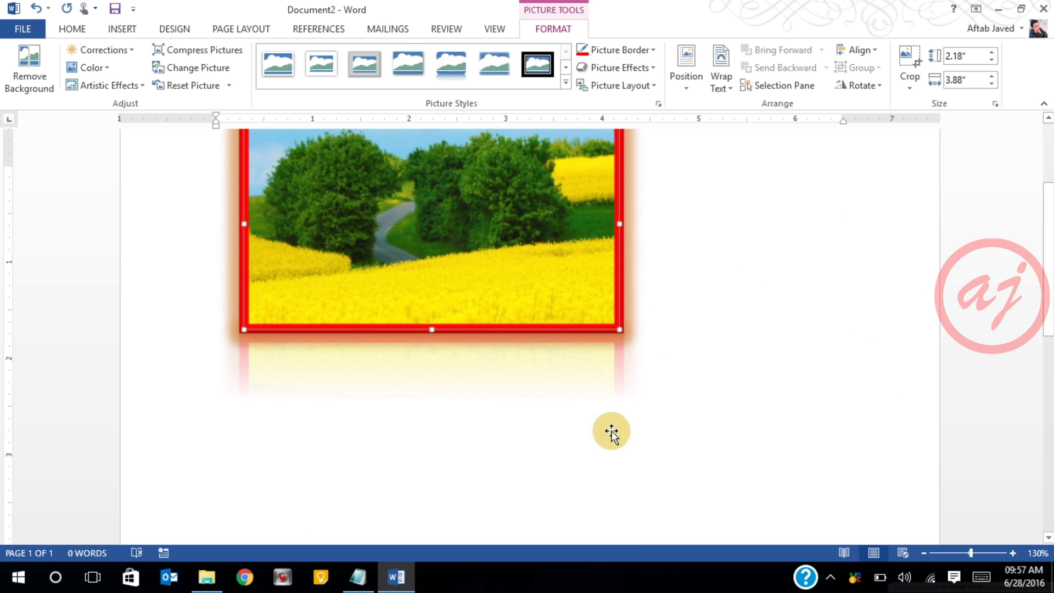
scroll(612, 431, "up", 4)
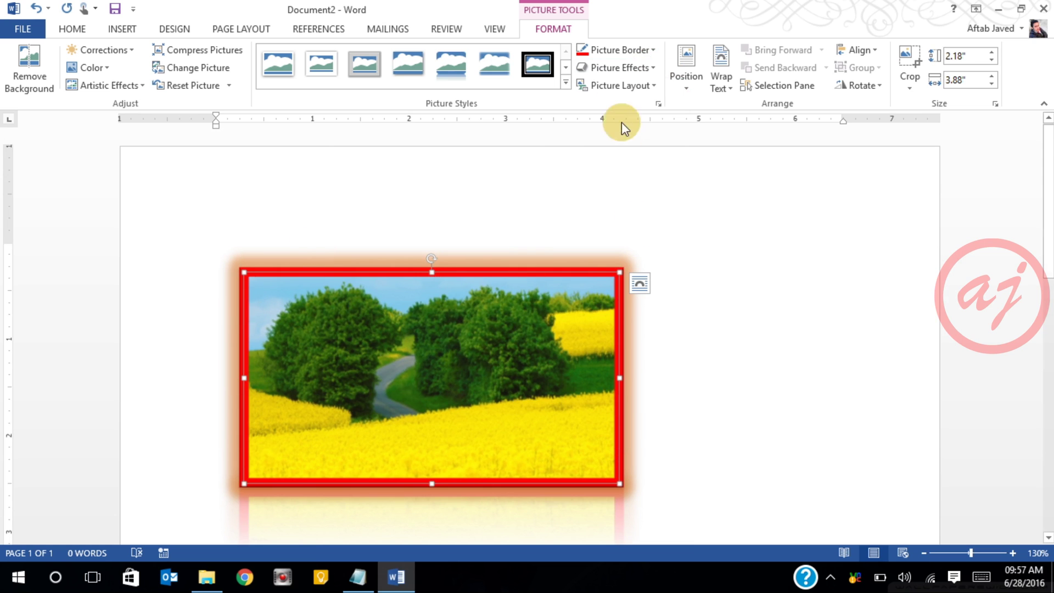
- Apply the second preset of the Parallel 3-D Rotation group to the picture, slanting it upward to the right
left_click(631, 68)
mouse_move(628, 305)
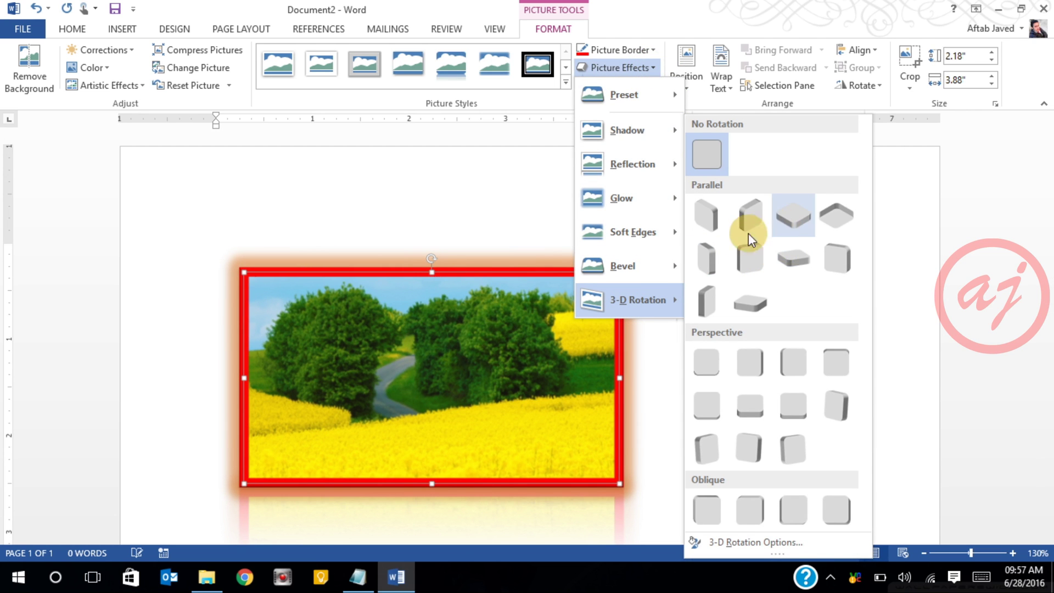
left_click(748, 219)
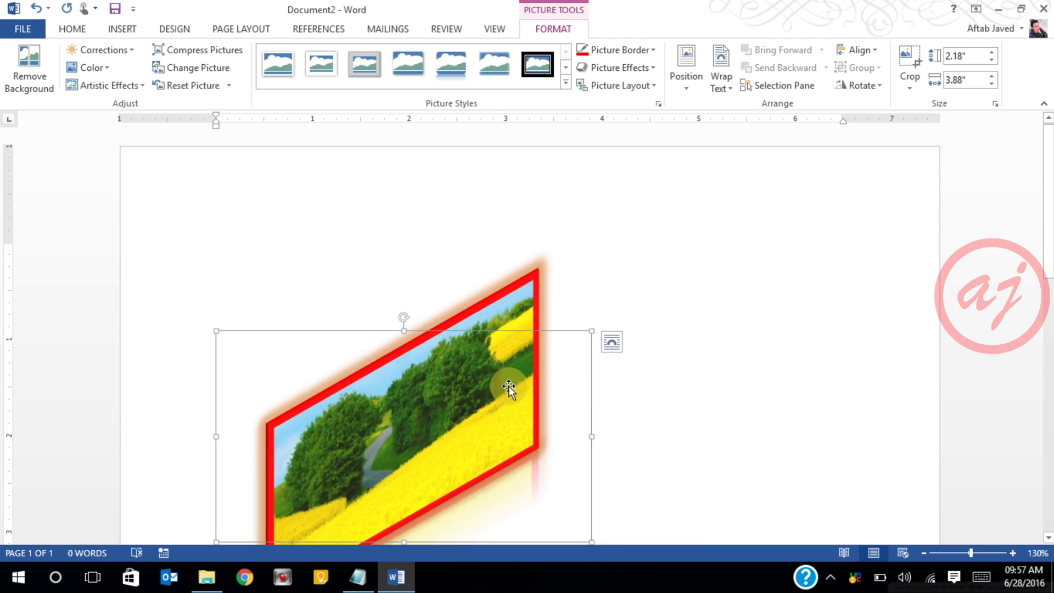
scroll(509, 387, "down", 4)
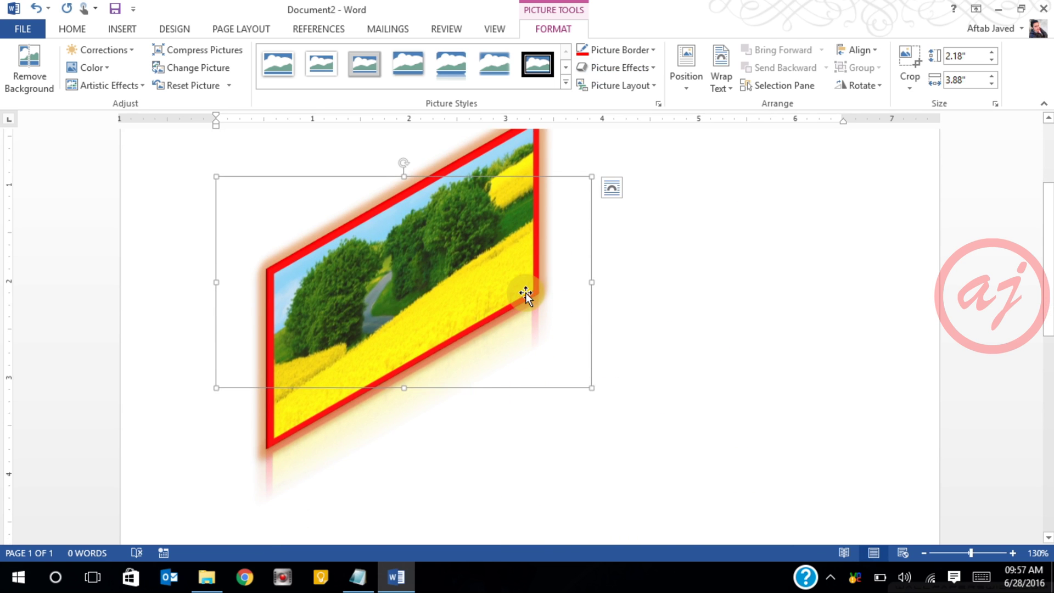
- Remove the slanted 3-D rotation from the landscape picture, keeping its red border, glow and reflection
scroll(526, 292, "up", 4)
left_click(644, 66)
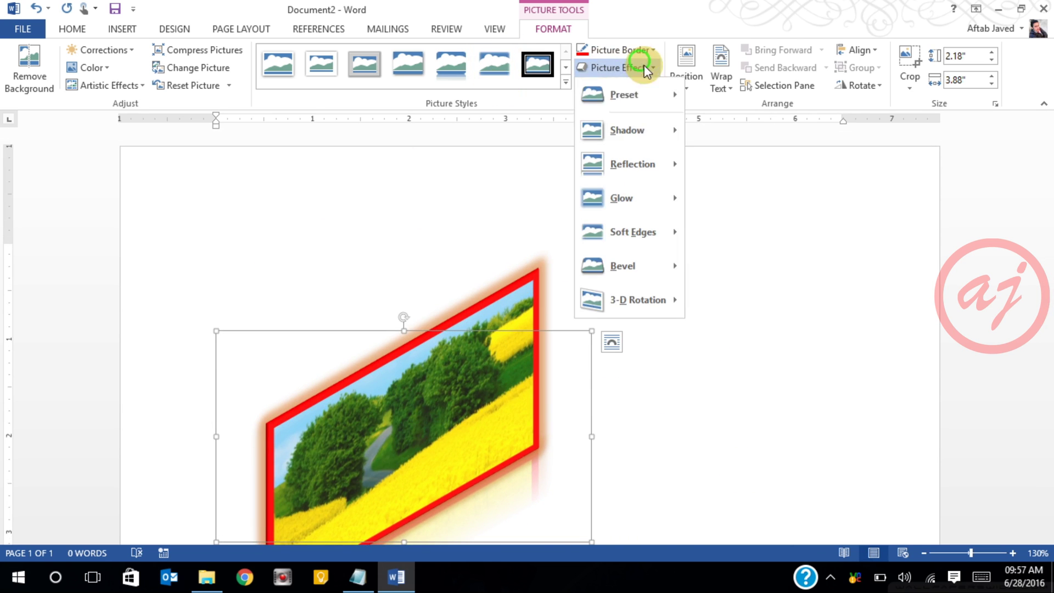
mouse_move(643, 110)
left_click(710, 119)
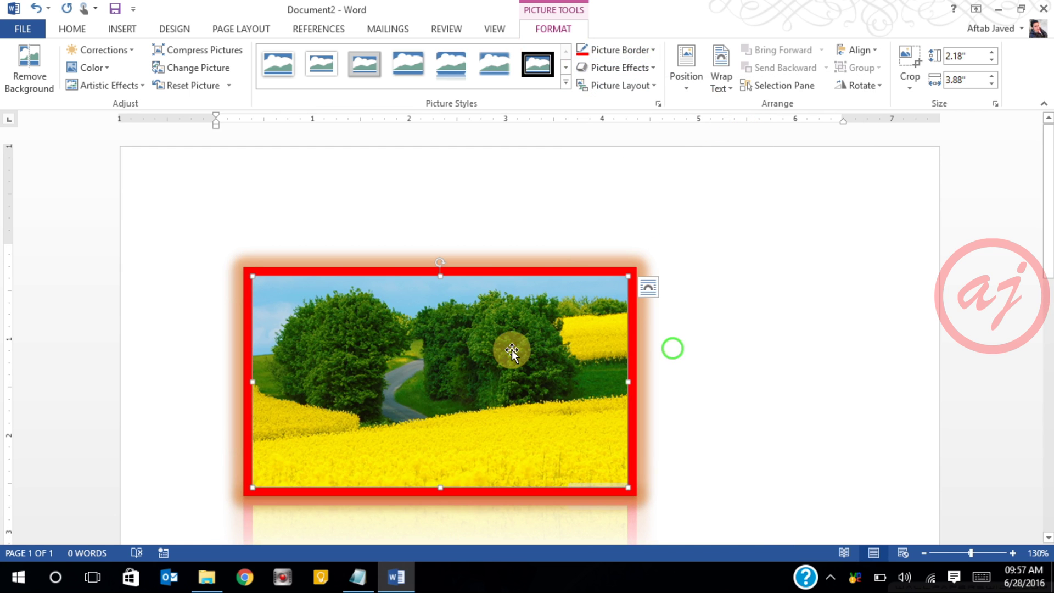
- Position the picture at the top right of the page with text wrapping
left_click(687, 94)
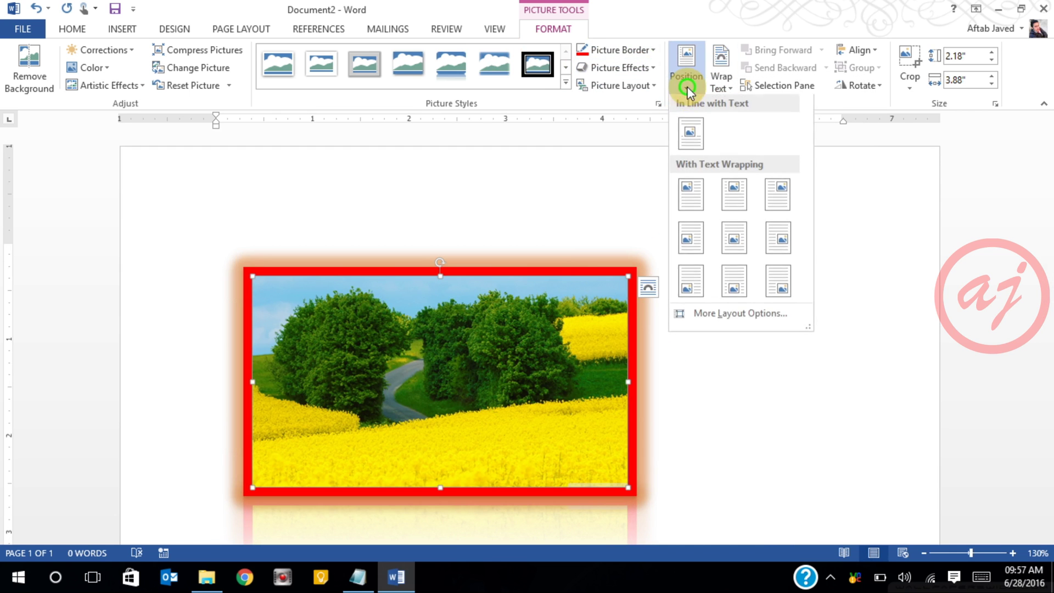
left_click(694, 203)
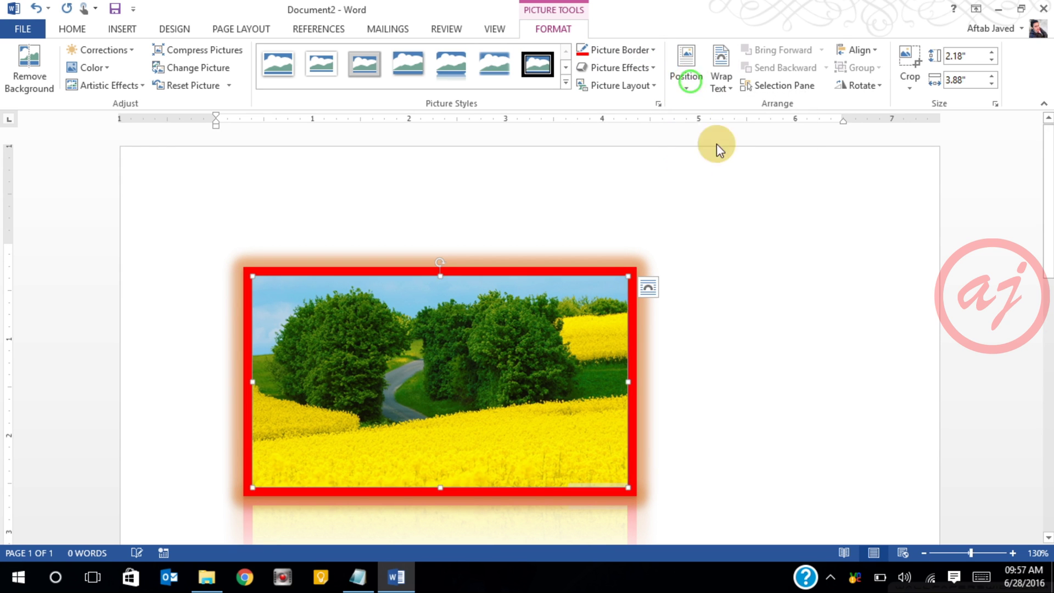
left_click(687, 71)
left_click(787, 209)
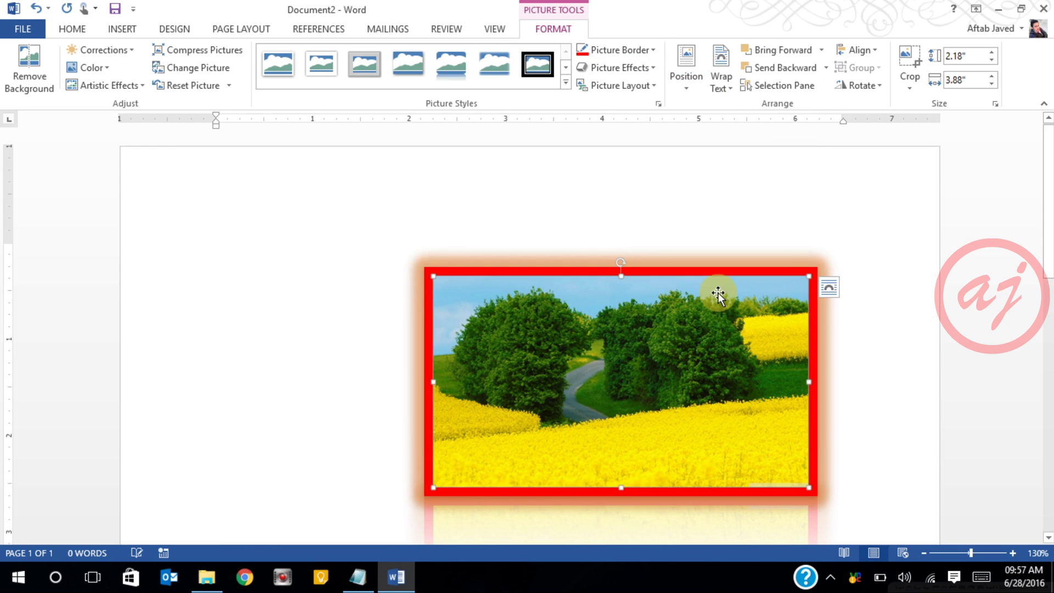
- Shrink the picture proportionally from its lower-right corner to about 1.19" high and 2.12" wide
scroll(781, 317, "down", 3)
scroll(781, 318, "up", 3)
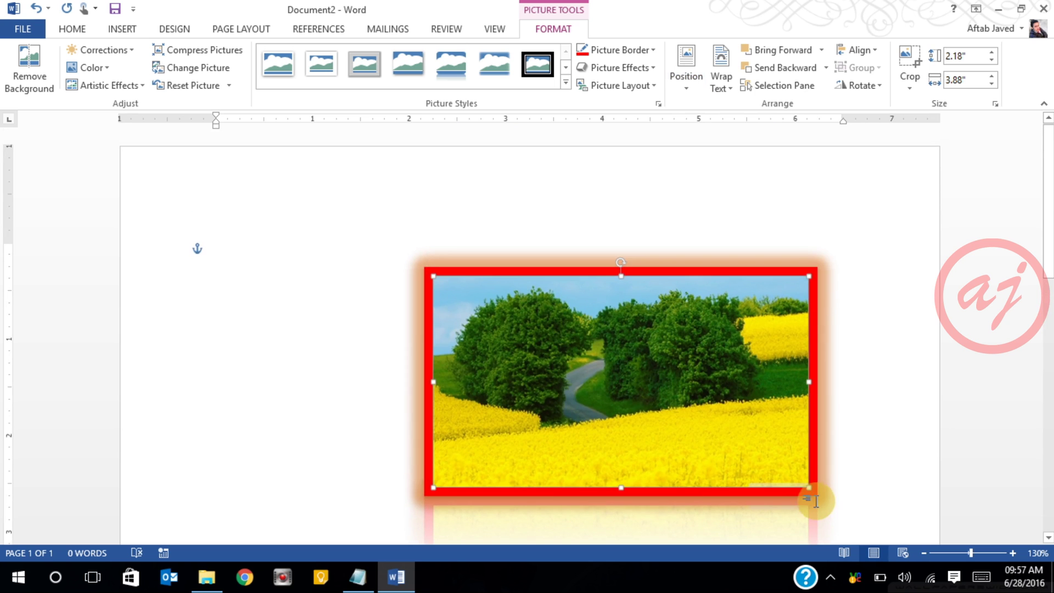
left_click_drag(812, 491, 636, 387)
left_click_drag(779, 324, 610, 324)
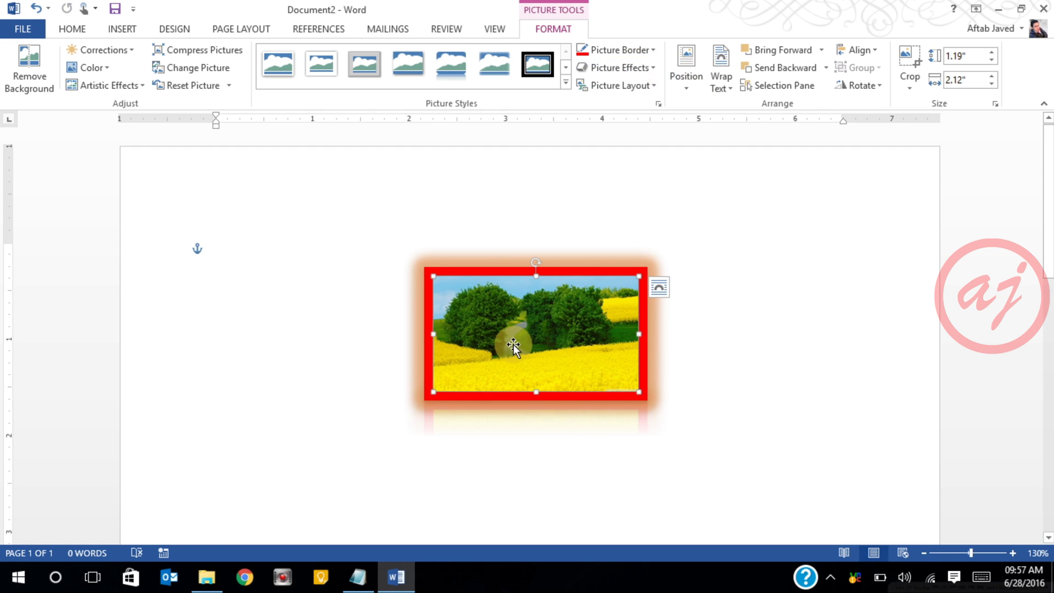
- With the whole page in view, try the middle-center, bottom-left and bottom-right picture positions, then settle on top left with text wrapping
left_click(924, 553)
left_click(923, 553)
left_click(923, 553)
left_click(923, 553)
left_click(922, 553)
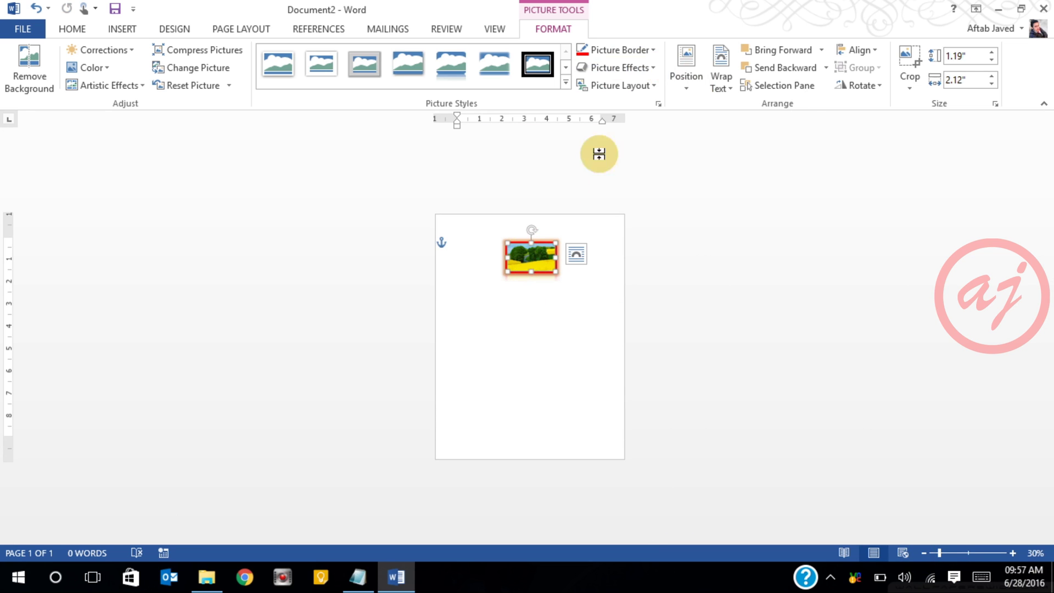
left_click(688, 72)
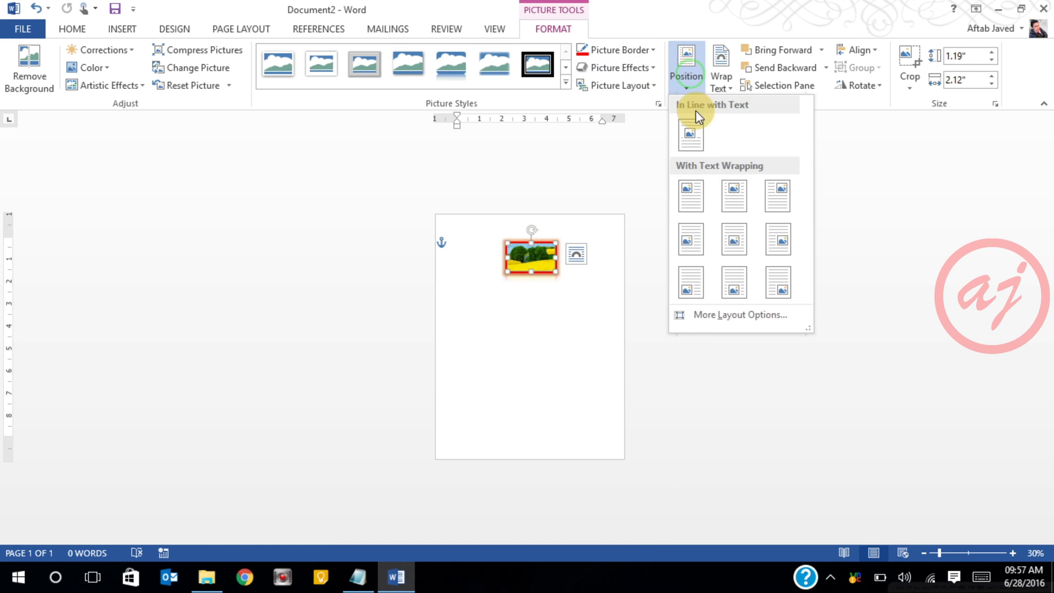
left_click(737, 253)
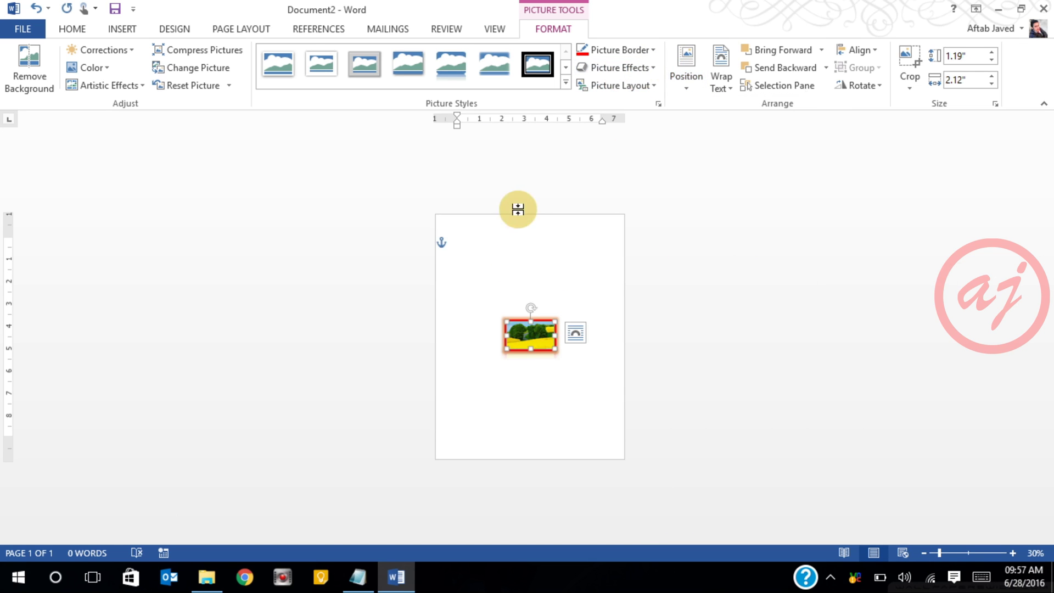
left_click(693, 82)
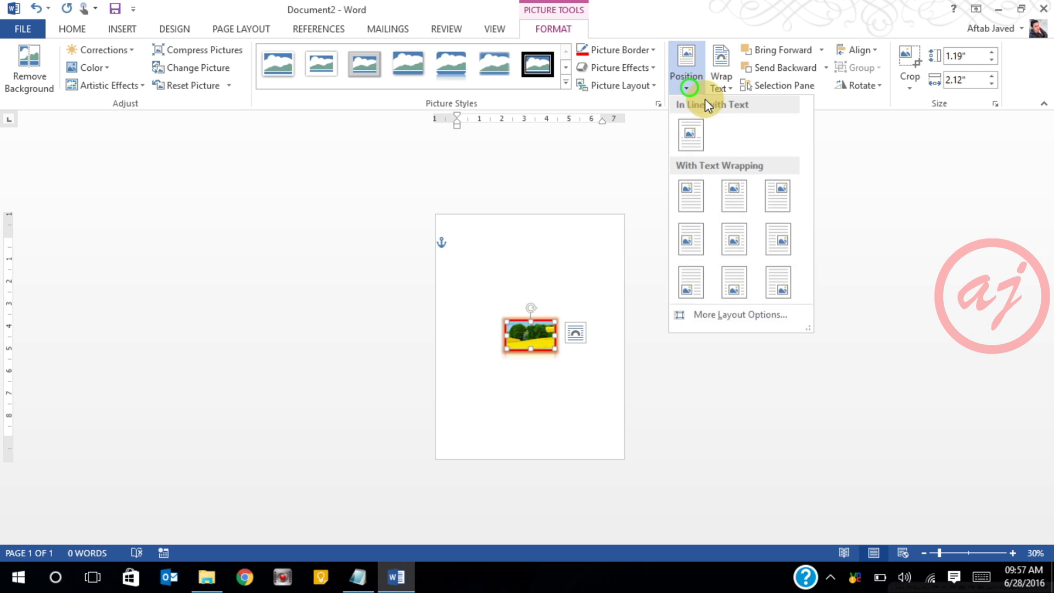
left_click(694, 291)
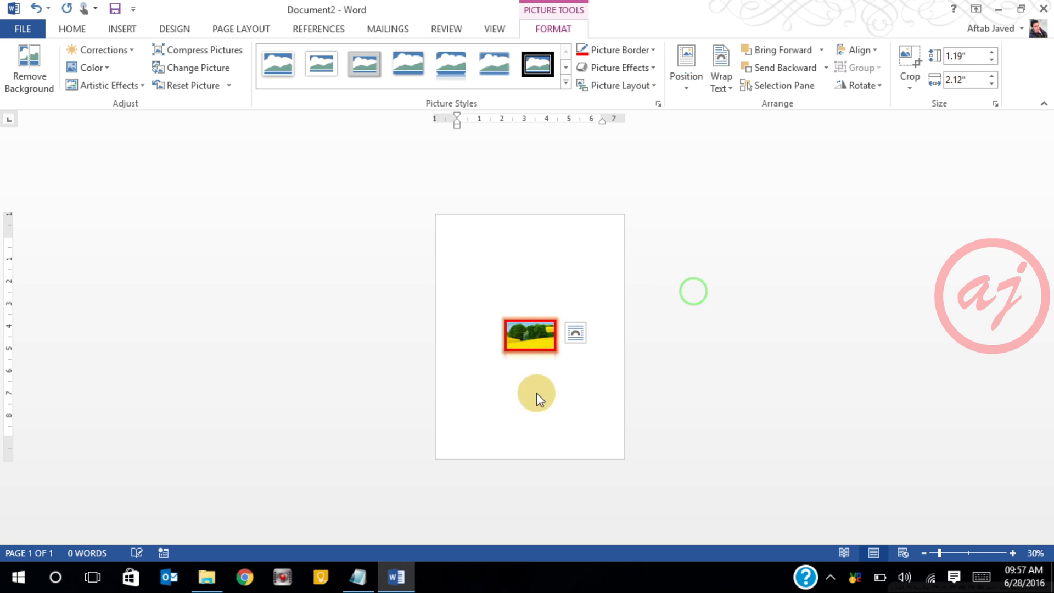
left_click(699, 88)
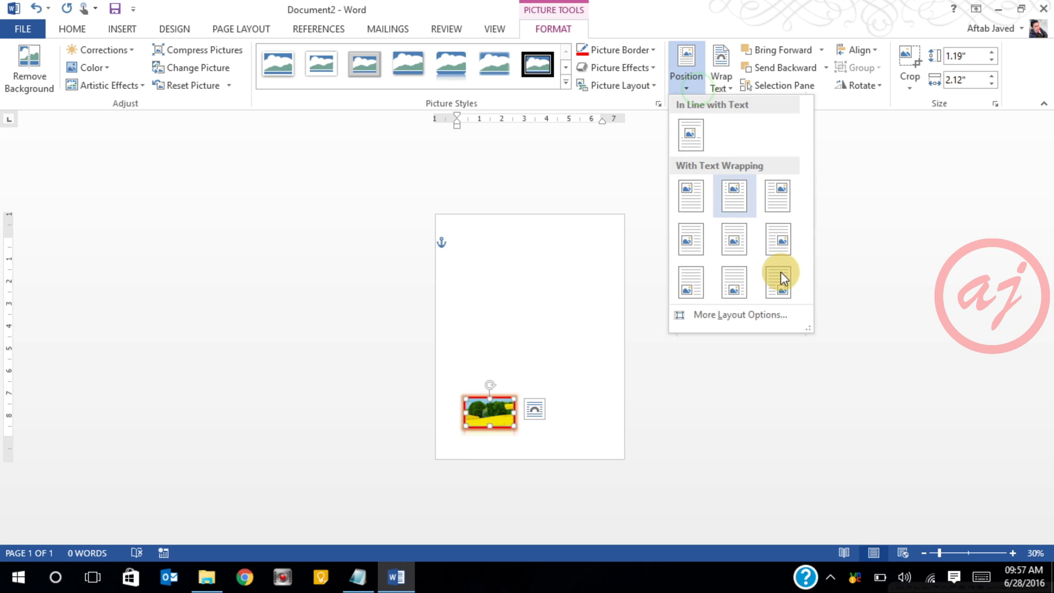
left_click(787, 278)
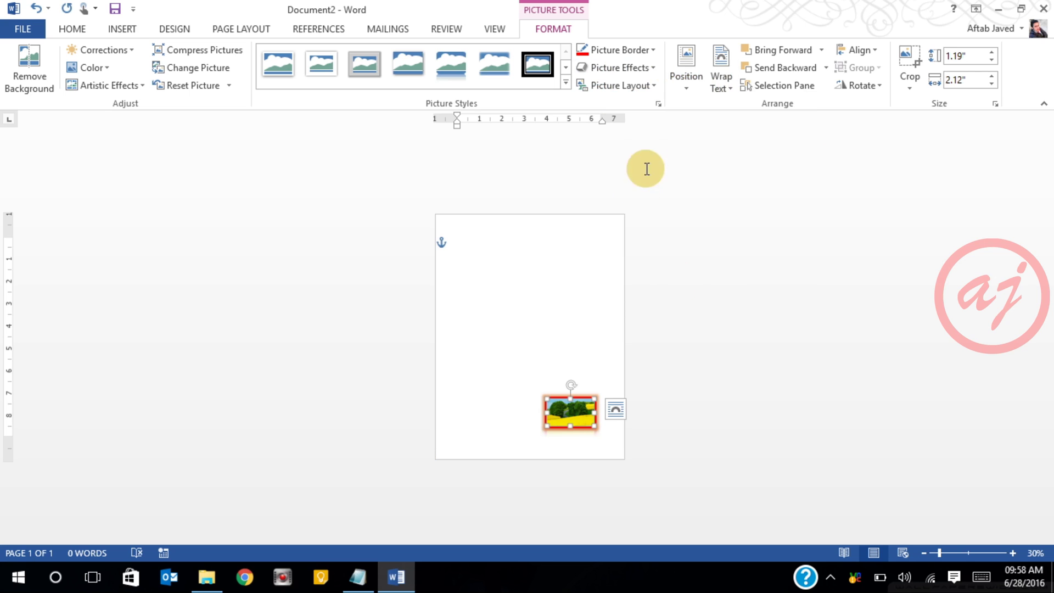
left_click(690, 84)
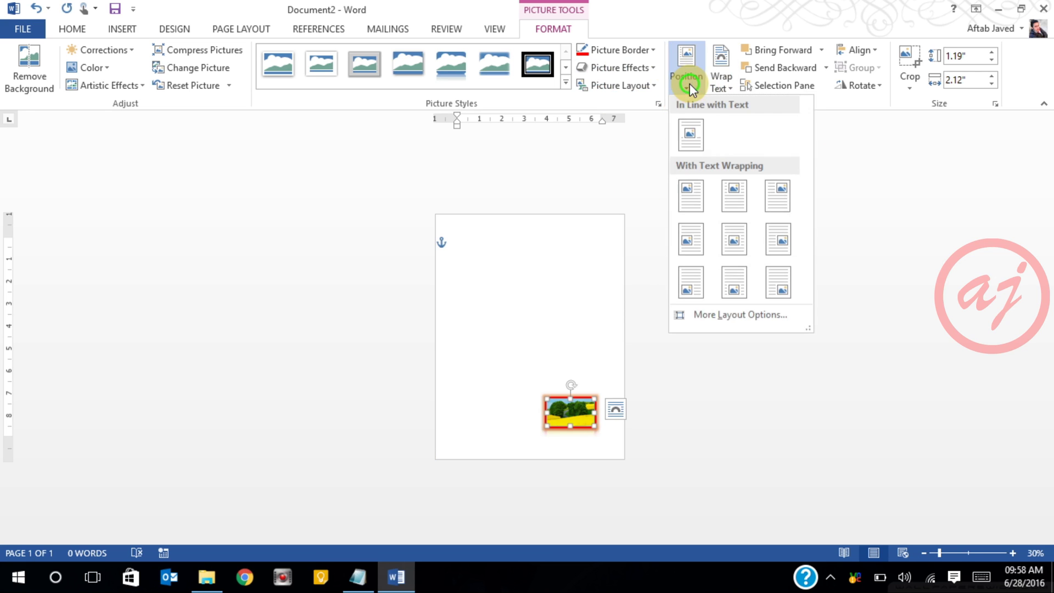
left_click(690, 198)
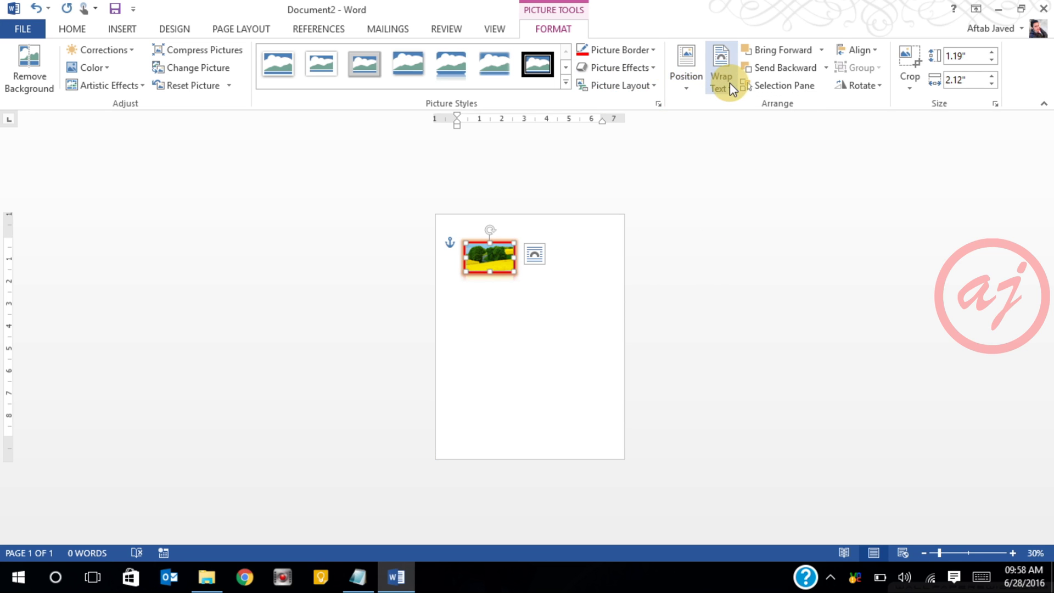
- Generate sample paragraphs beside the picture with the =rand() function
left_click(549, 286)
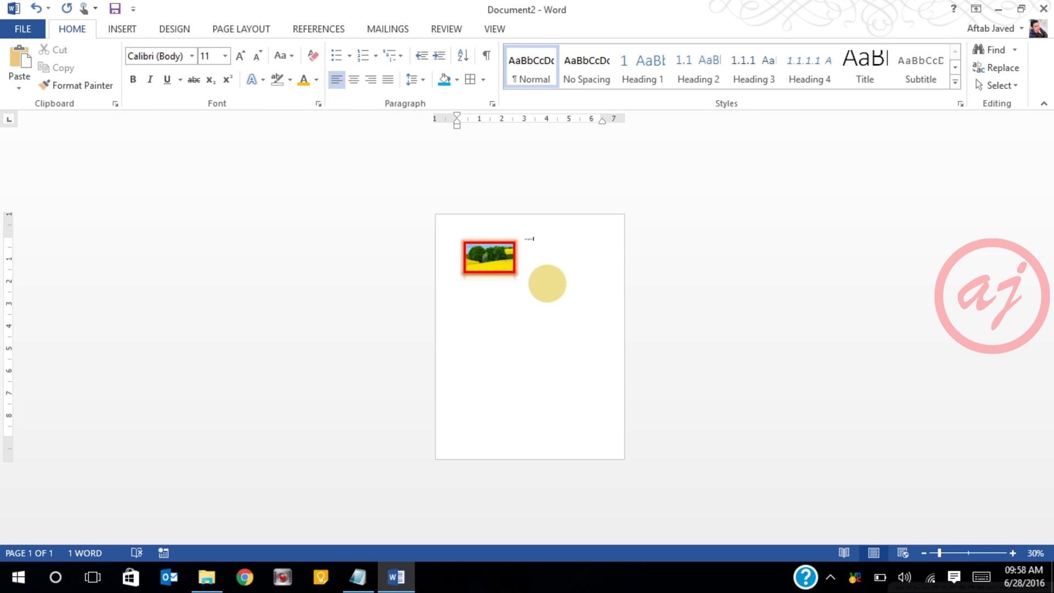
type("=rand()")
key("Return")
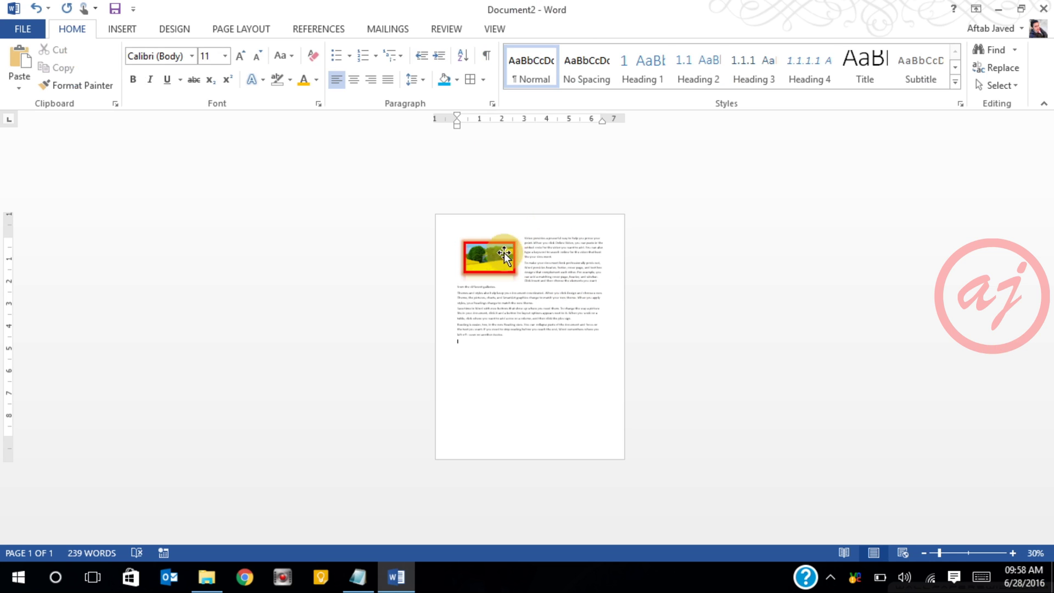
- Apply Square text wrapping to the picture and move it into the middle of the second and third paragraphs
left_click(490, 256)
left_click(557, 313)
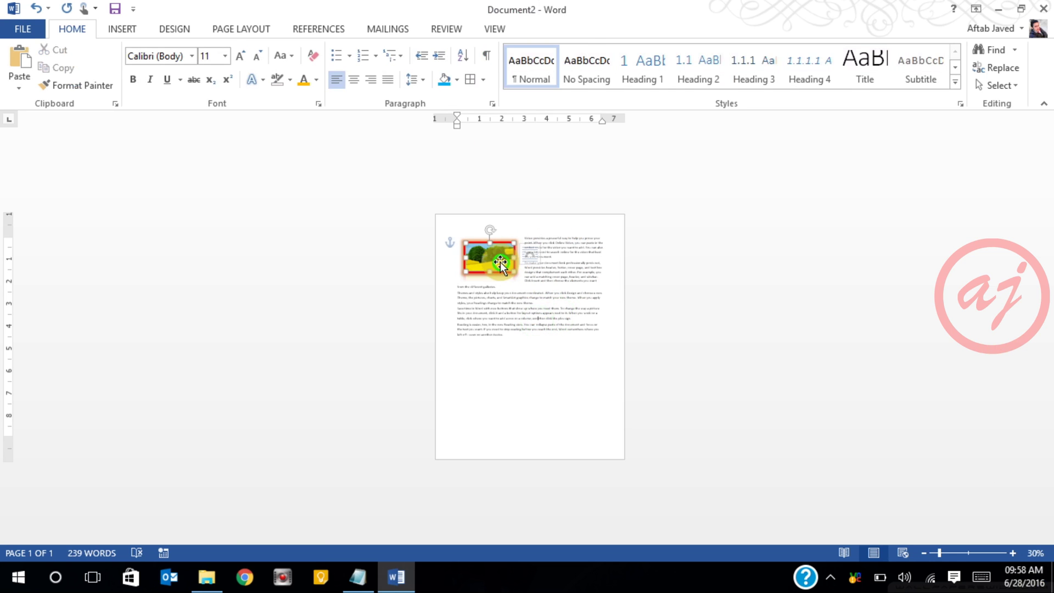
left_click(552, 30)
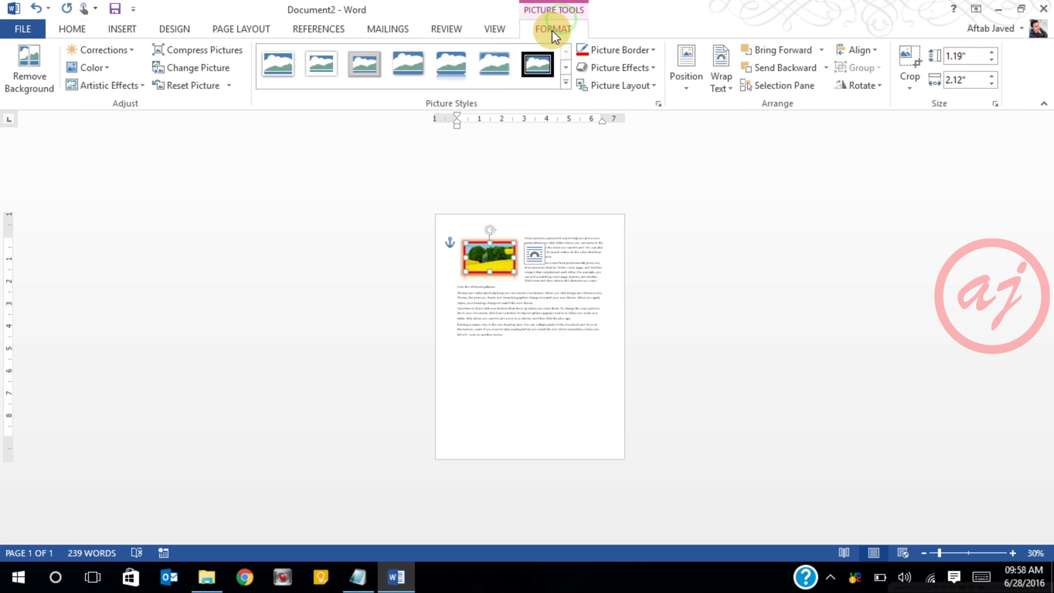
left_click(726, 94)
left_click(736, 130)
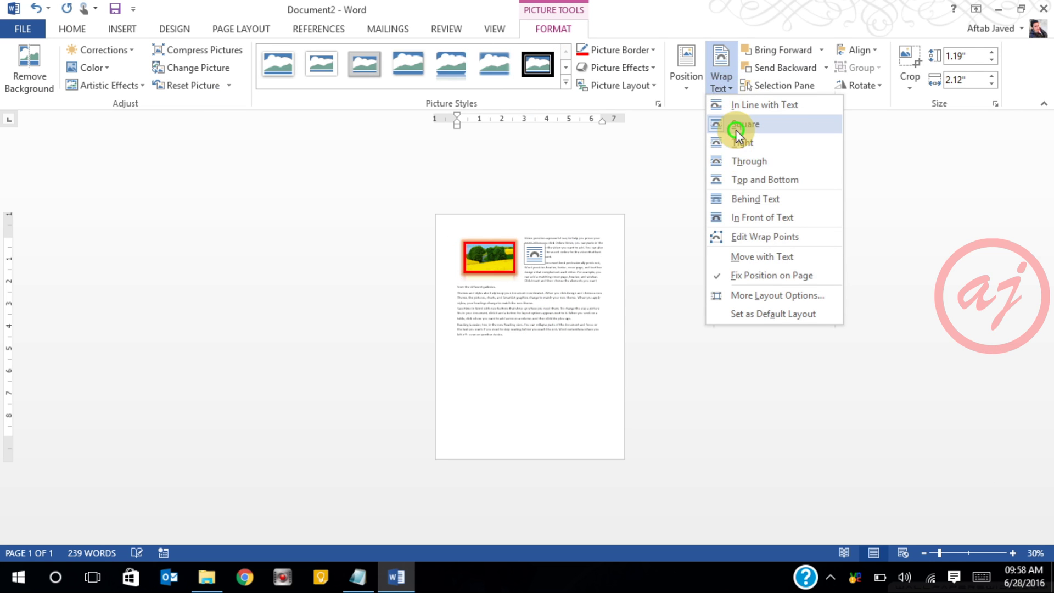
left_click_drag(495, 259, 529, 280)
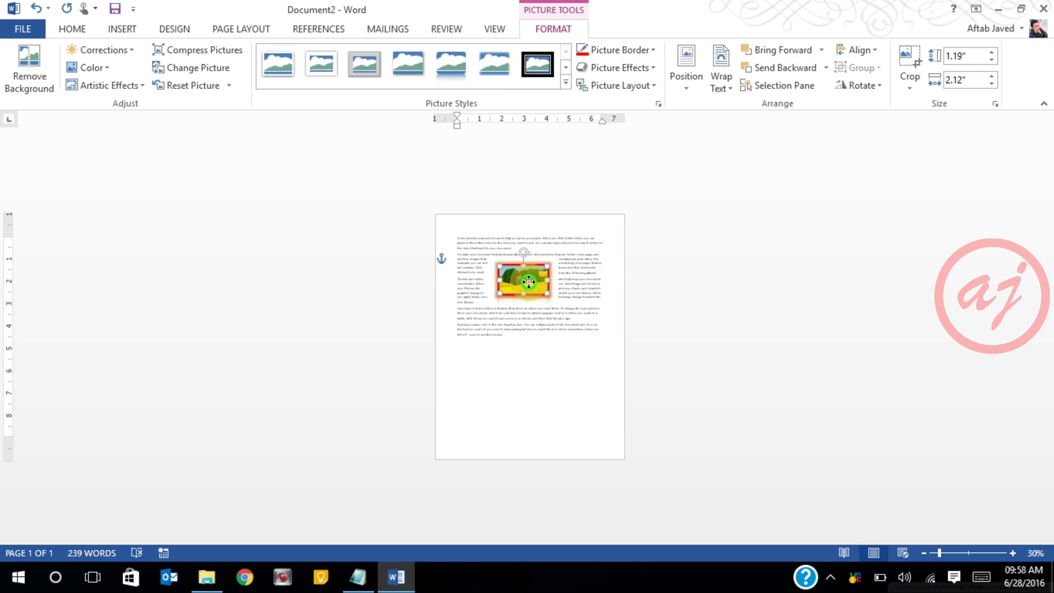
- Enlarge the page view to 70% and move the picture down between the third and fourth paragraphs
left_click(1013, 553)
left_click(1014, 553)
left_click(1014, 553)
left_click(1014, 553)
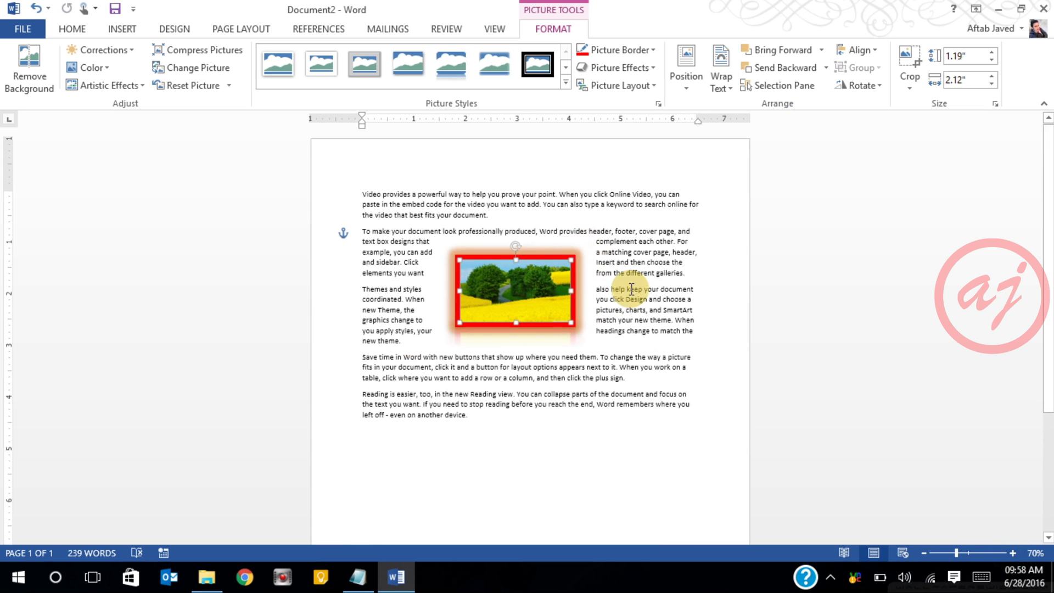
left_click_drag(493, 292, 524, 310)
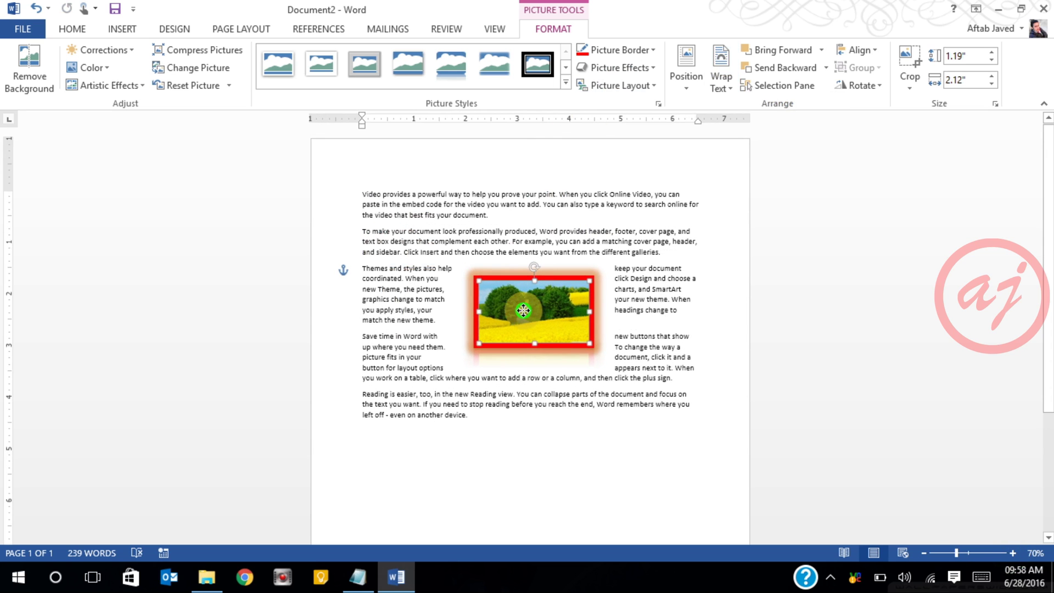
- Apply Tight text wrapping to the picture and reposition it within the second and third paragraphs
left_click(721, 77)
left_click(751, 141)
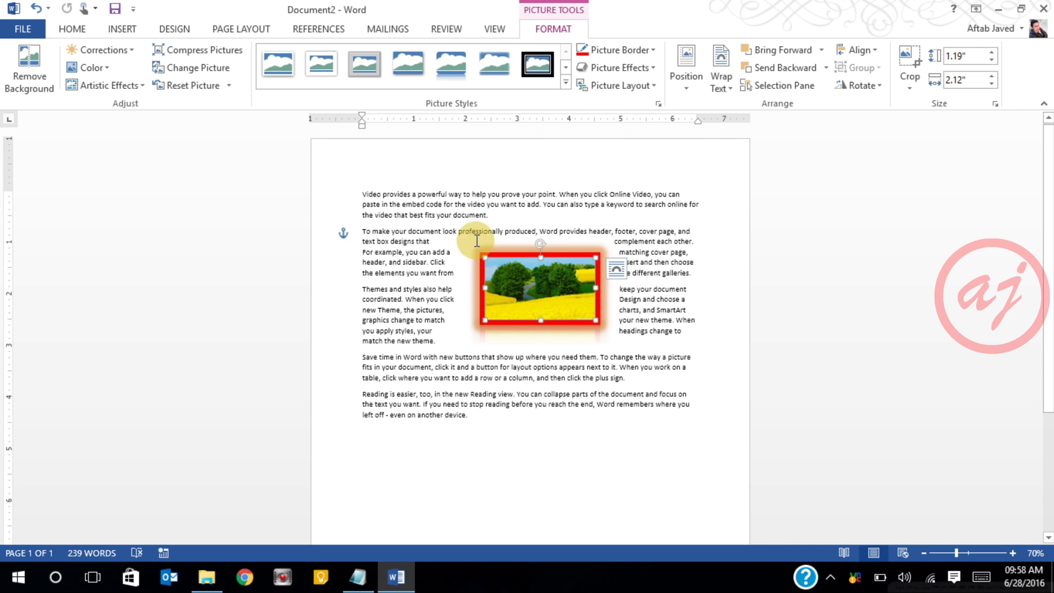
left_click_drag(542, 299, 523, 290)
- Replace the picture with a teardrop shape about 2.75" high and 3.03" wide, drawn over the right part of the text
key("Delete")
left_click(129, 29)
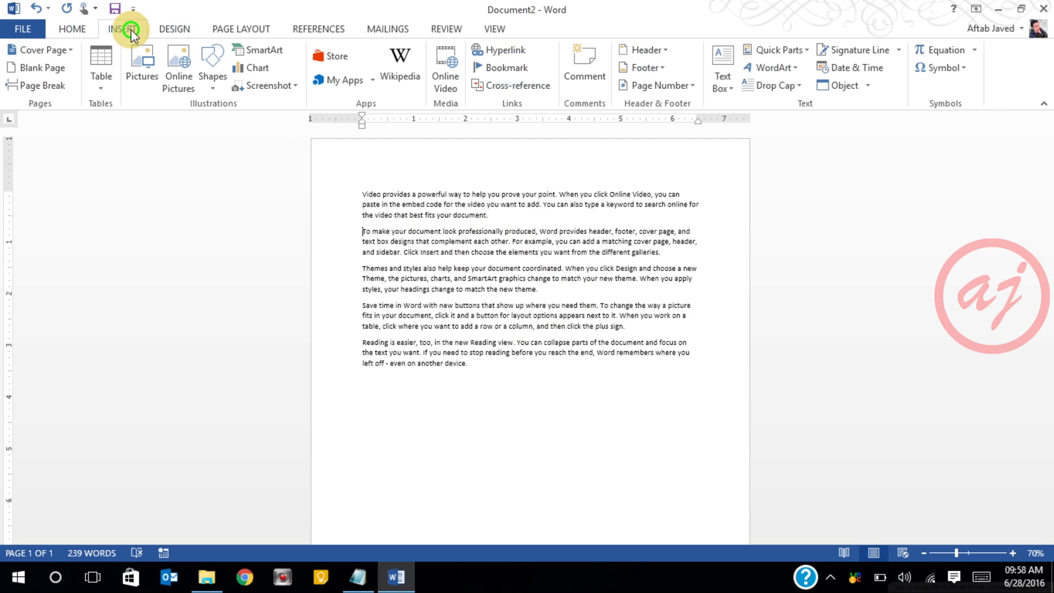
left_click(212, 72)
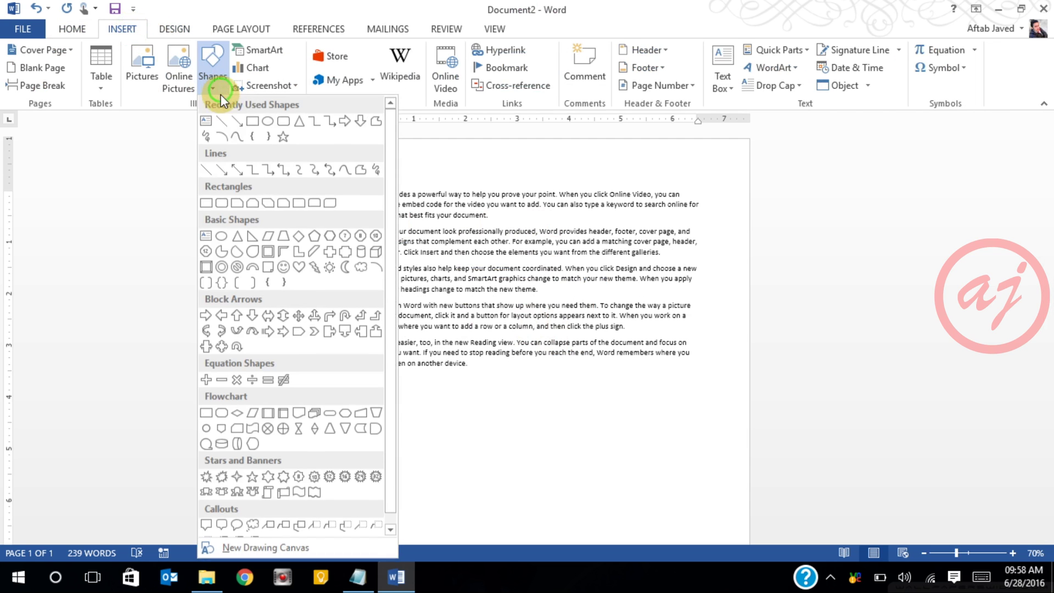
left_click(253, 253)
mouse_move(679, 198)
left_mouse_down()
mouse_move(508, 299)
mouse_move(538, 336)
mouse_move(522, 341)
left_mouse_up()
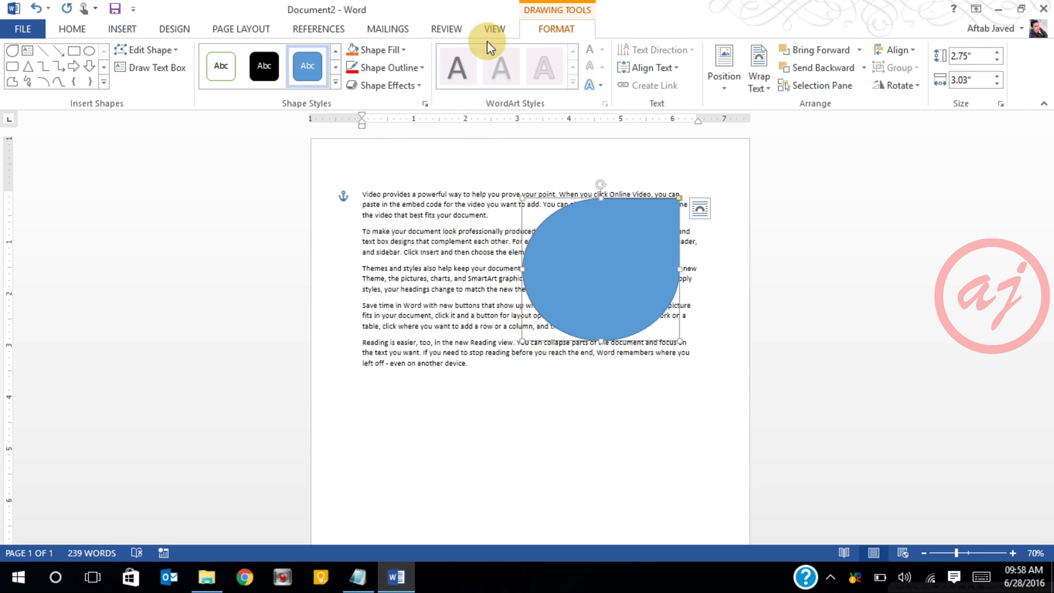
- Apply Square text wrapping to the teardrop and move it to the middle of the second and third paragraphs
left_click(757, 84)
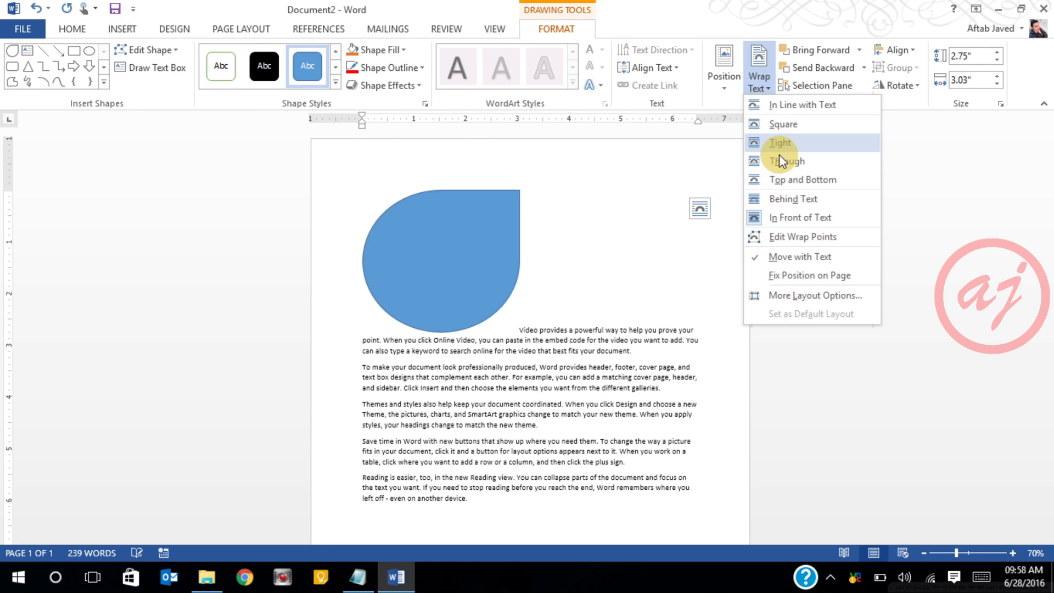
left_click(776, 124)
left_click_drag(607, 262, 542, 287)
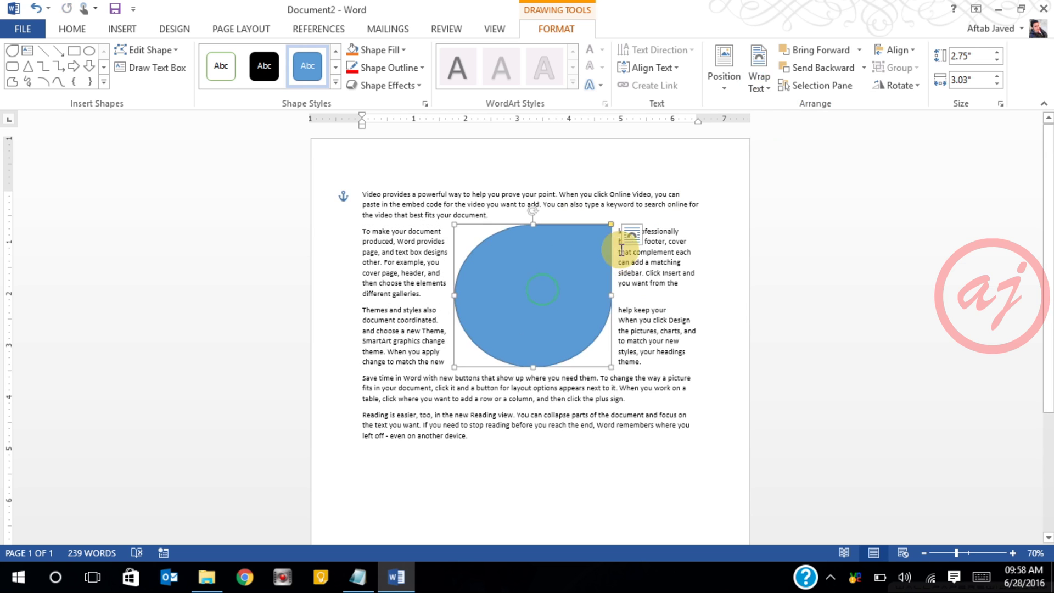
left_click(645, 302)
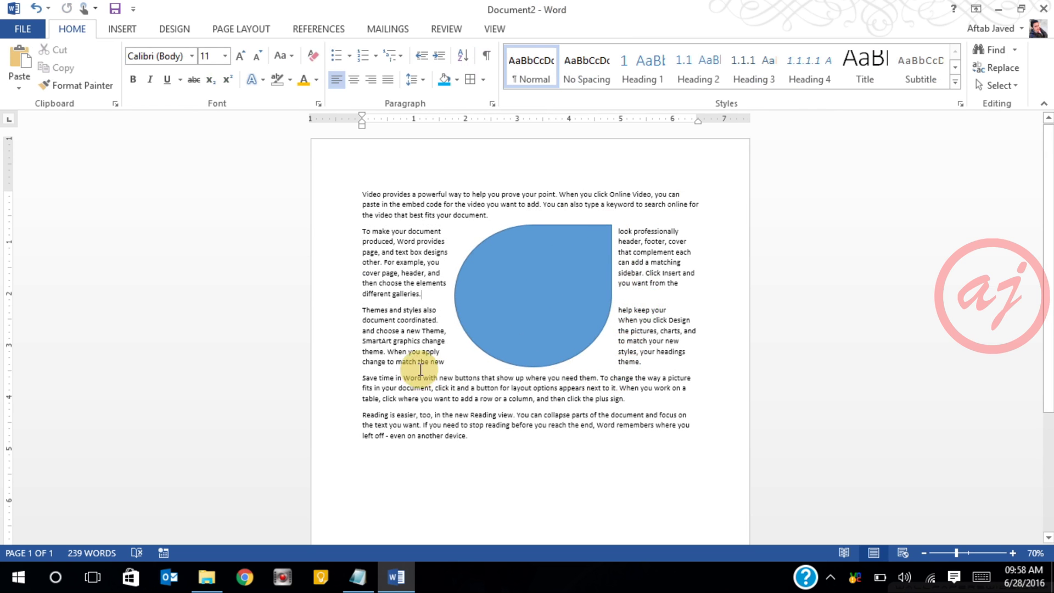
- Switch the teardrop's text wrapping to Tight and shift the shape slightly left and down within the paragraphs
left_click(554, 240)
left_click(759, 79)
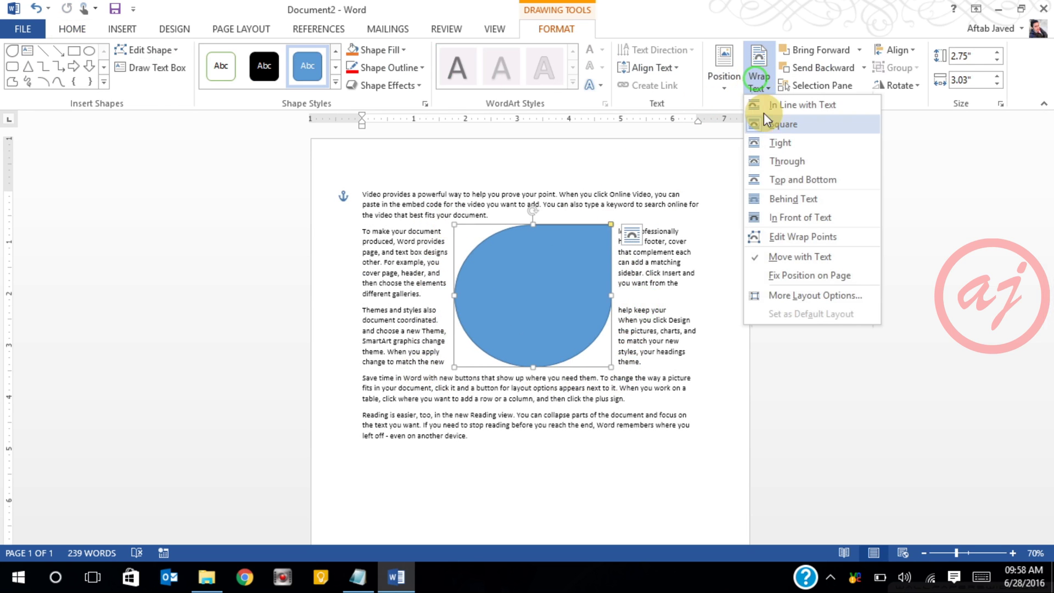
left_click(778, 143)
left_click(619, 343)
left_click_drag(597, 299, 505, 297)
left_click(651, 341)
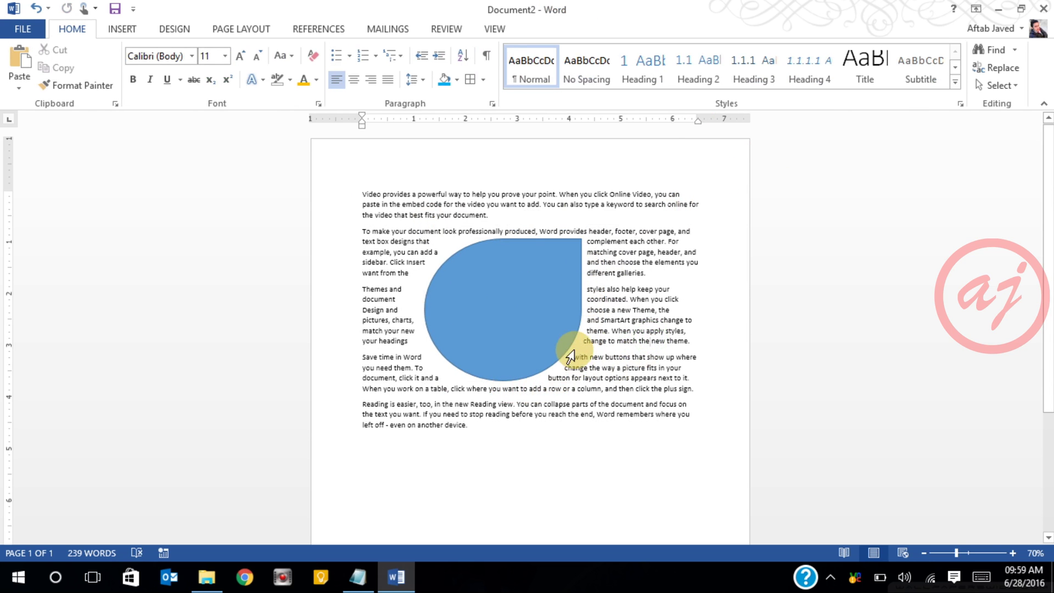
- Apply Top and Bottom text wrapping to the teardrop and move it slightly right and up, between the first and second paragraphs
left_click(546, 298)
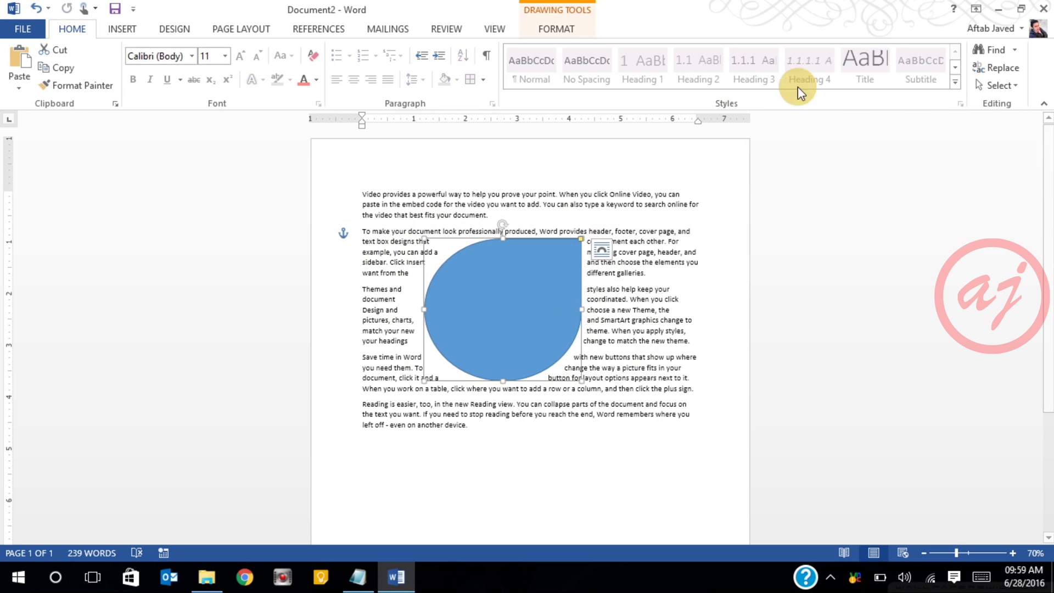
left_click(558, 29)
left_click(759, 77)
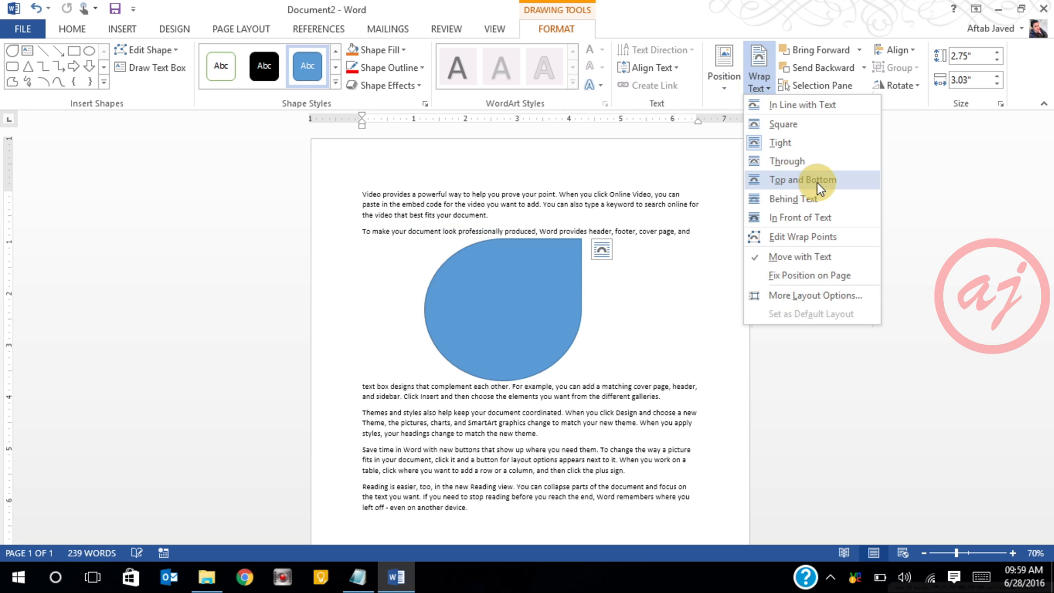
left_click(817, 182)
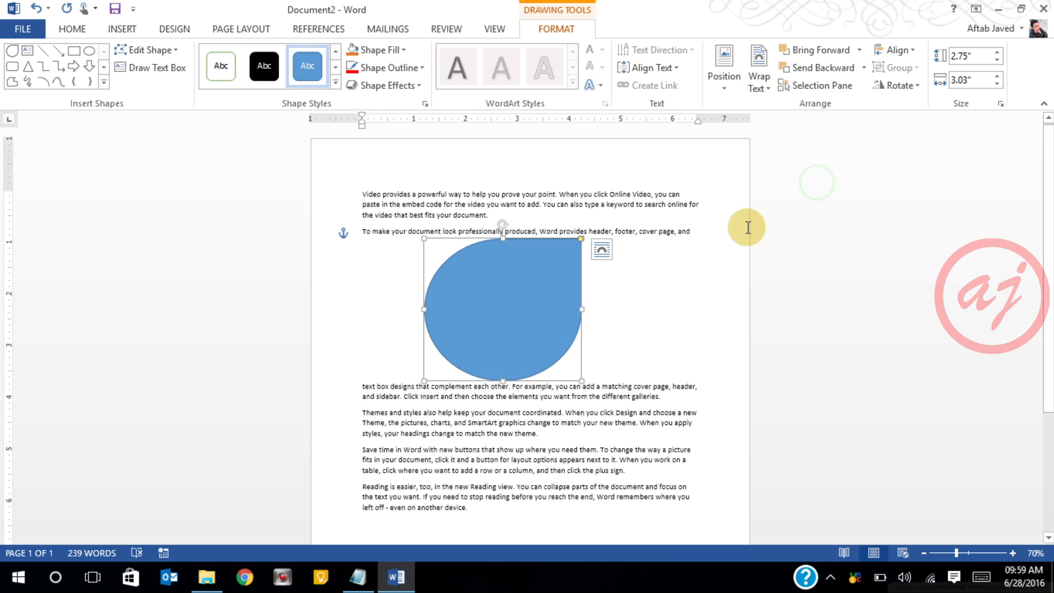
left_click(654, 318)
left_click_drag(544, 330, 583, 317)
- Change the teardrop's text wrapping to Behind Text and reposition the shape higher and further left behind the paragraphs
left_click(512, 295)
left_click(759, 87)
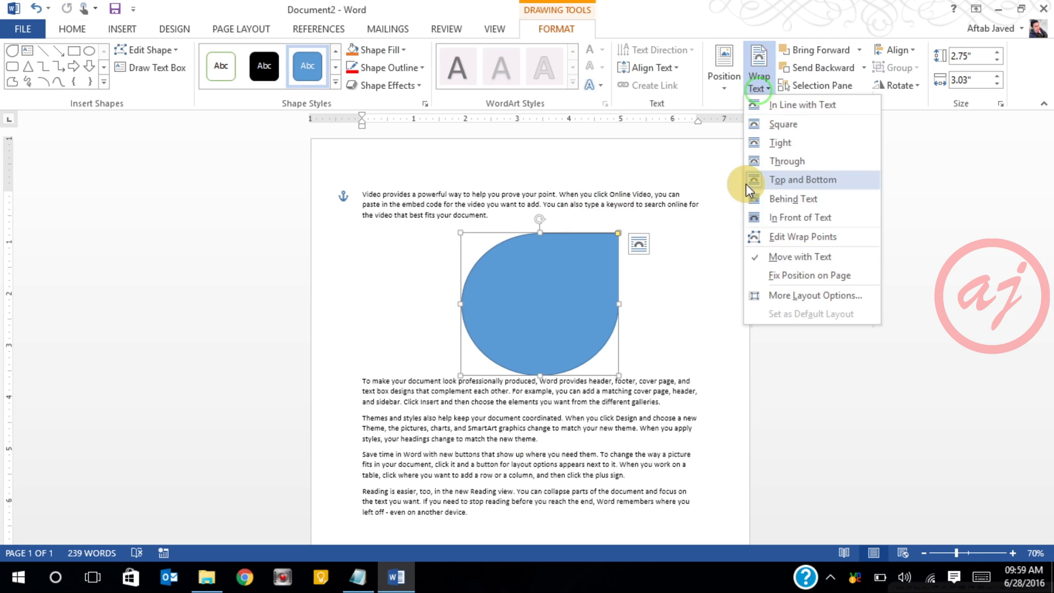
left_click(786, 200)
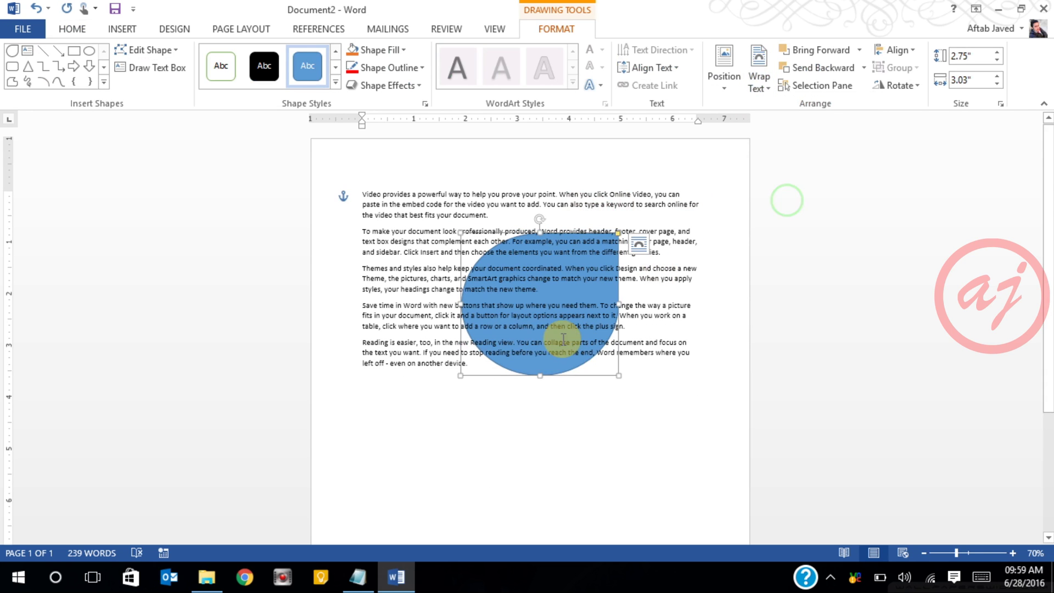
left_click_drag(546, 365, 490, 328)
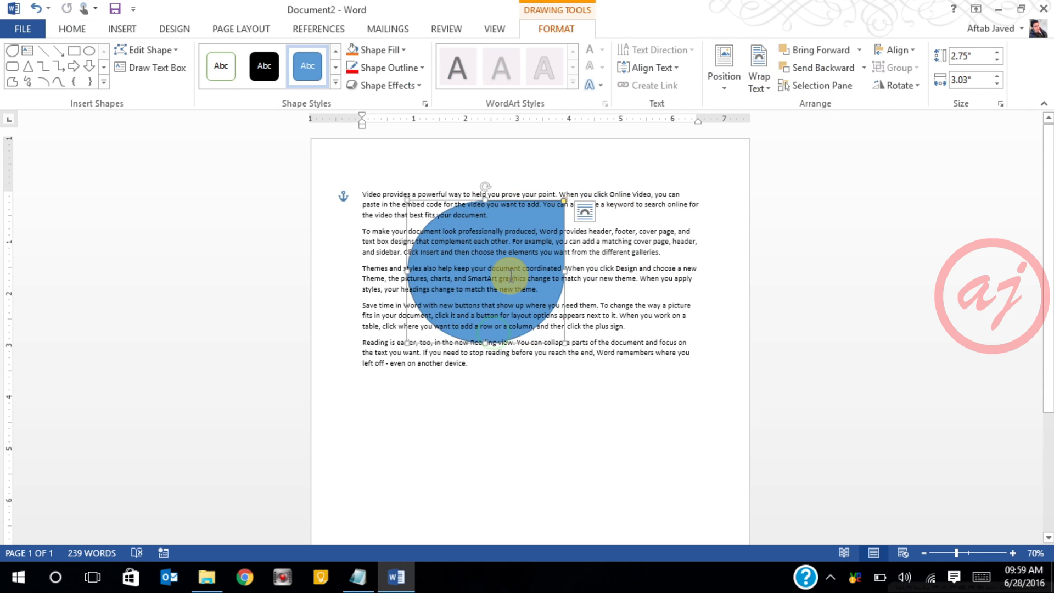
left_click(616, 277)
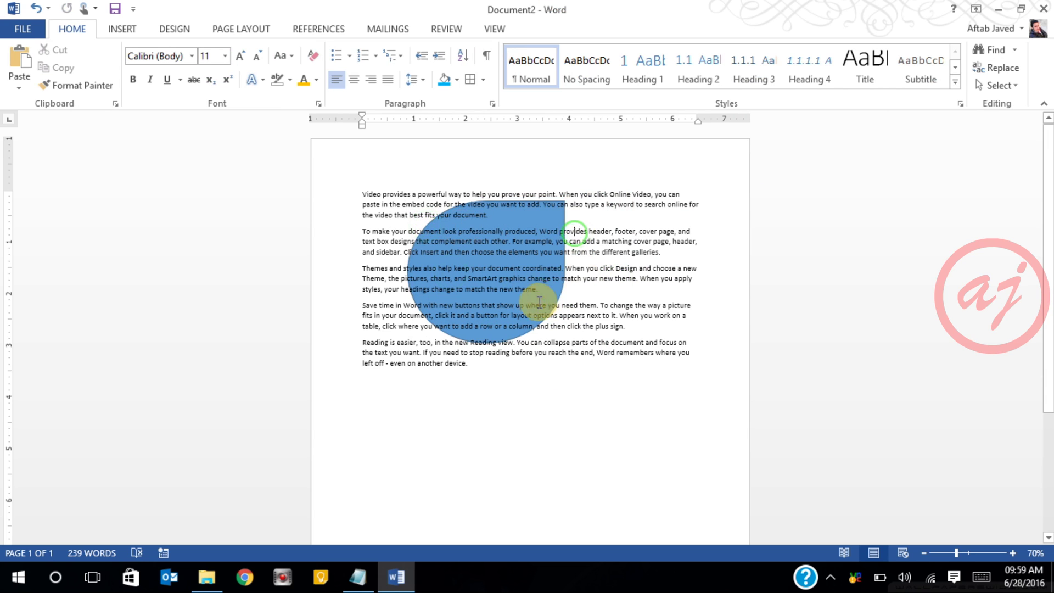
mouse_move(516, 277)
left_mouse_down()
mouse_move(501, 281)
mouse_move(534, 272)
left_mouse_up()
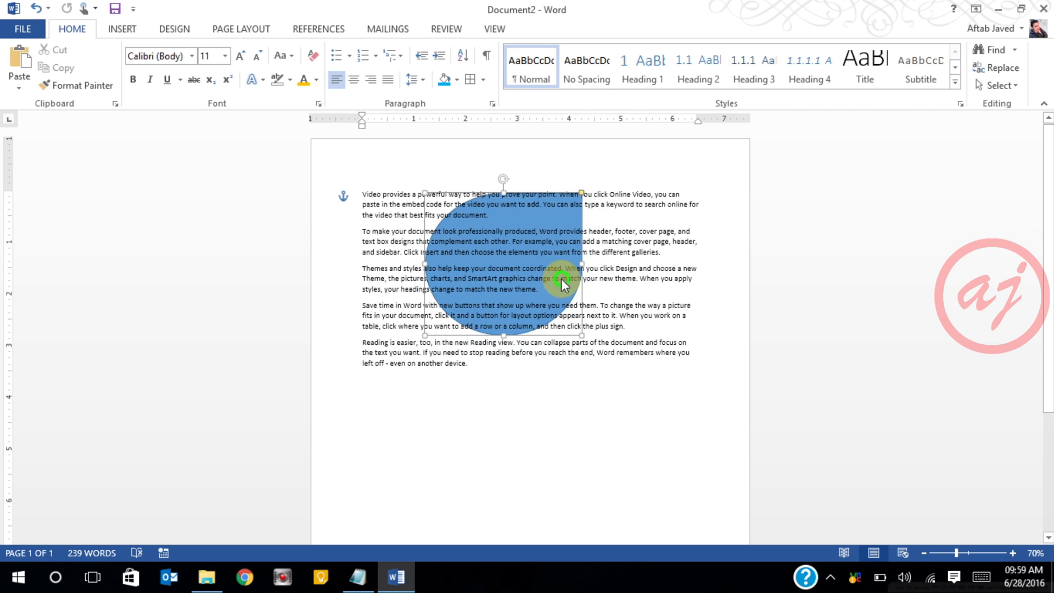
- Use Select Objects to pick the teardrop behind the text and move it slightly right and down
left_click(555, 241)
left_click_drag(421, 253, 515, 252)
left_click(508, 252)
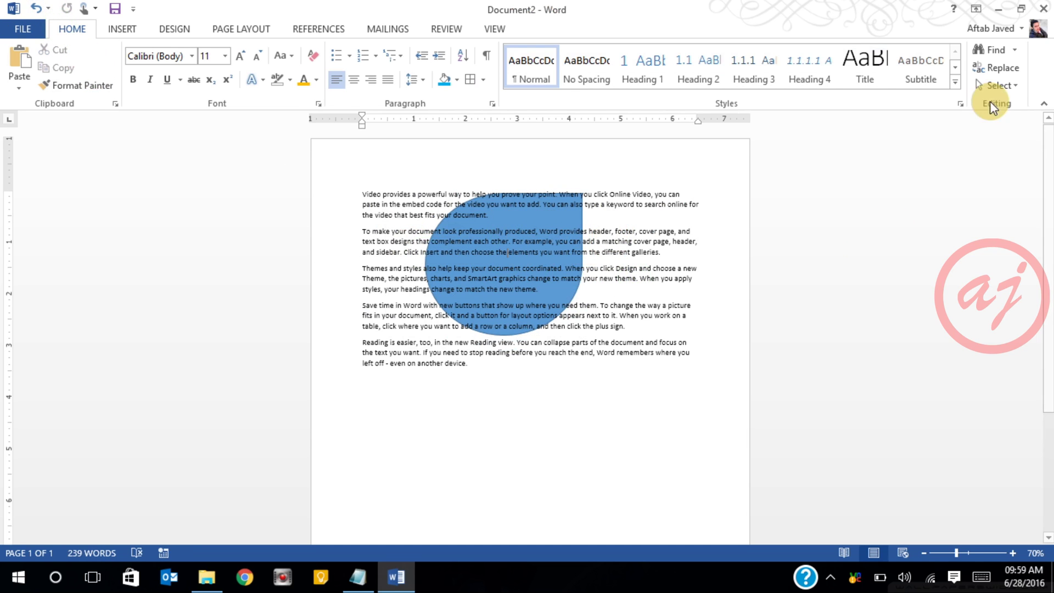
left_click(1008, 86)
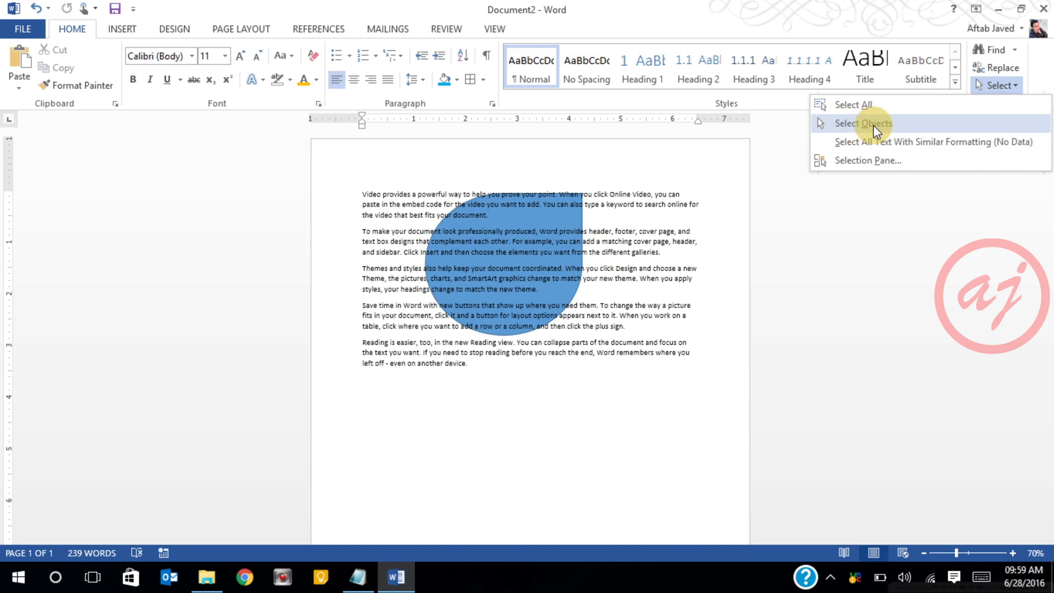
left_click(859, 124)
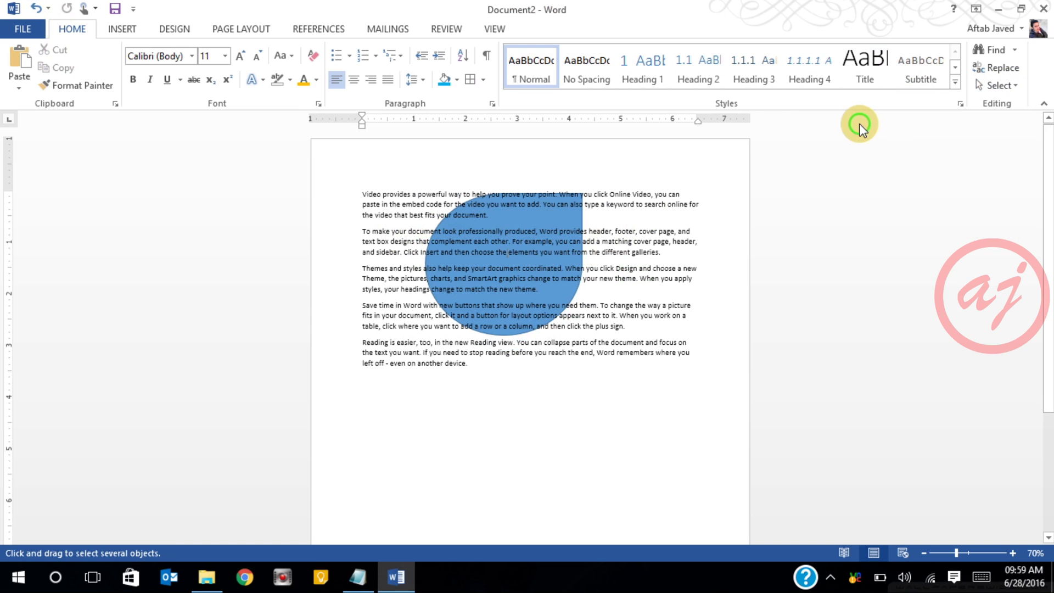
mouse_move(537, 225)
left_mouse_down()
mouse_move(607, 252)
mouse_move(624, 230)
mouse_move(544, 227)
mouse_move(538, 252)
mouse_move(513, 264)
mouse_move(547, 231)
left_mouse_up()
- Turn off Select Objects and select passages of the third and second paragraphs that lie over the teardrop
left_click(1007, 85)
left_click(846, 127)
left_click_drag(554, 253, 455, 252)
left_click_drag(362, 268, 536, 280)
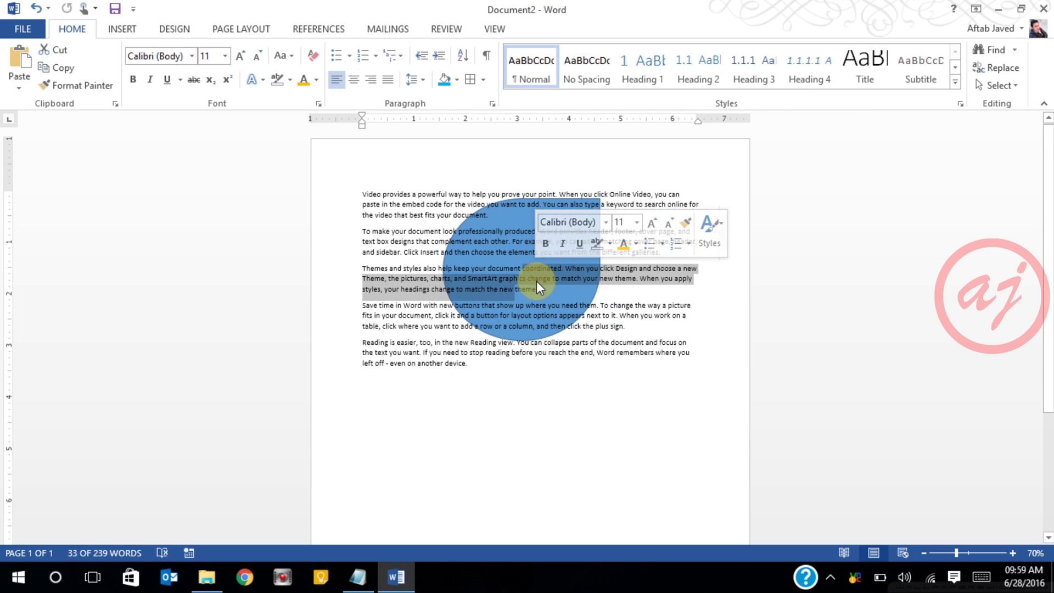
left_click(536, 281)
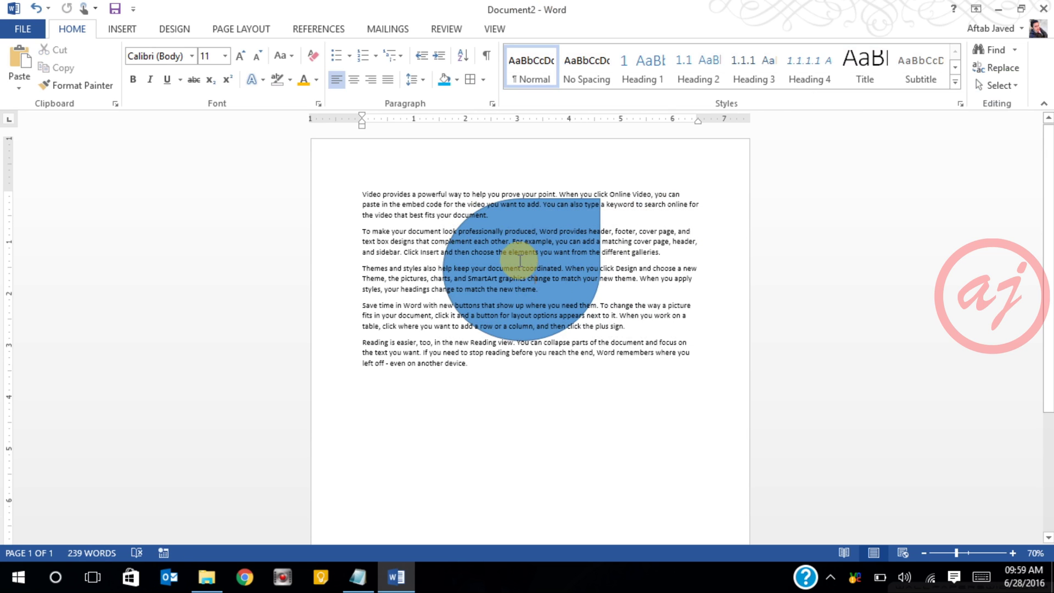
left_click_drag(458, 231, 553, 242)
- Turn Select Objects back on and select the teardrop behind the text
left_click(997, 84)
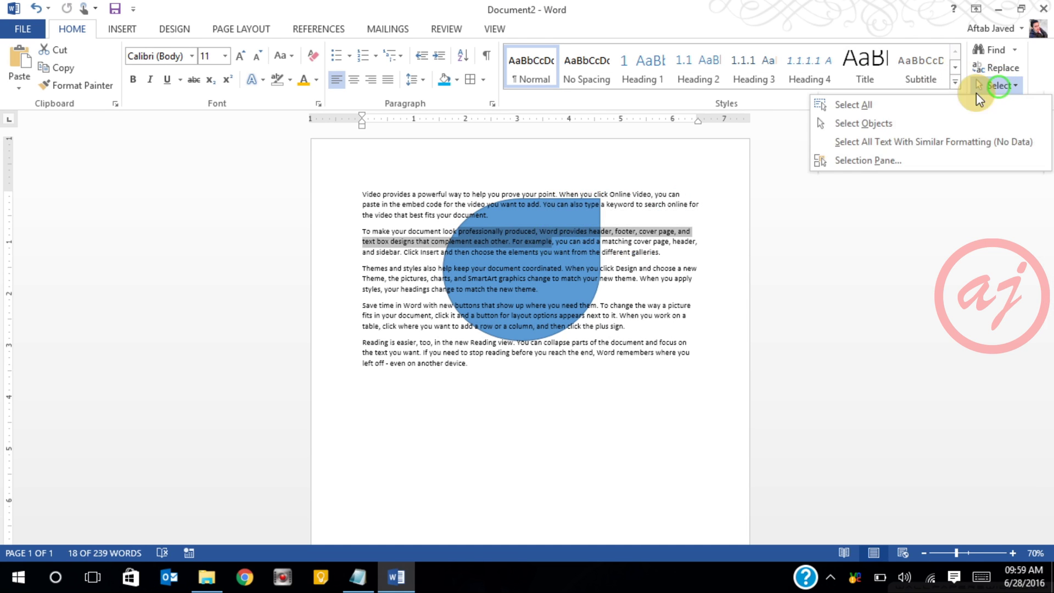
left_click(860, 122)
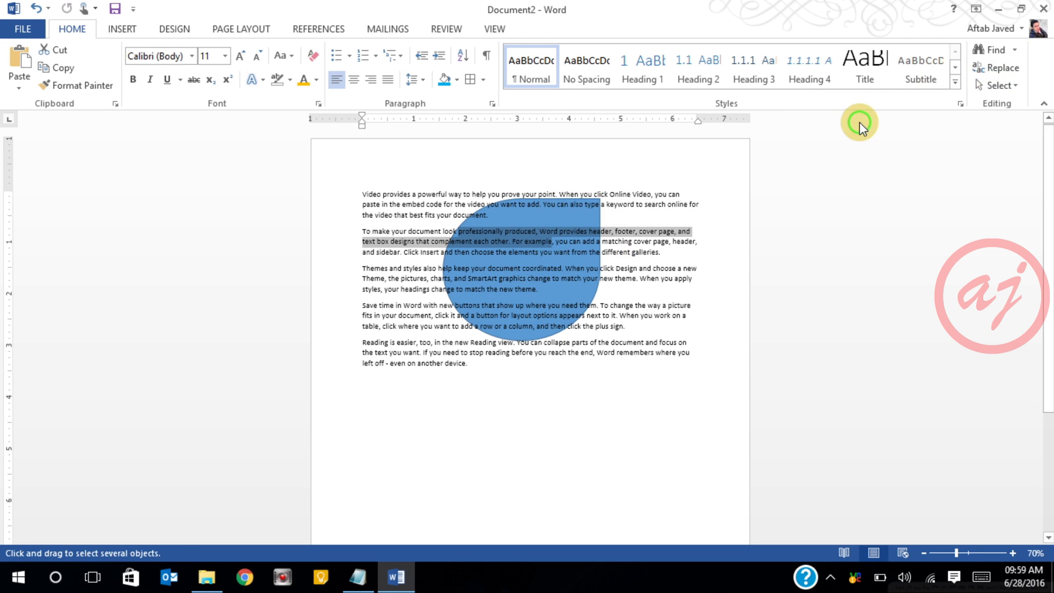
left_click(564, 262)
left_click(1012, 88)
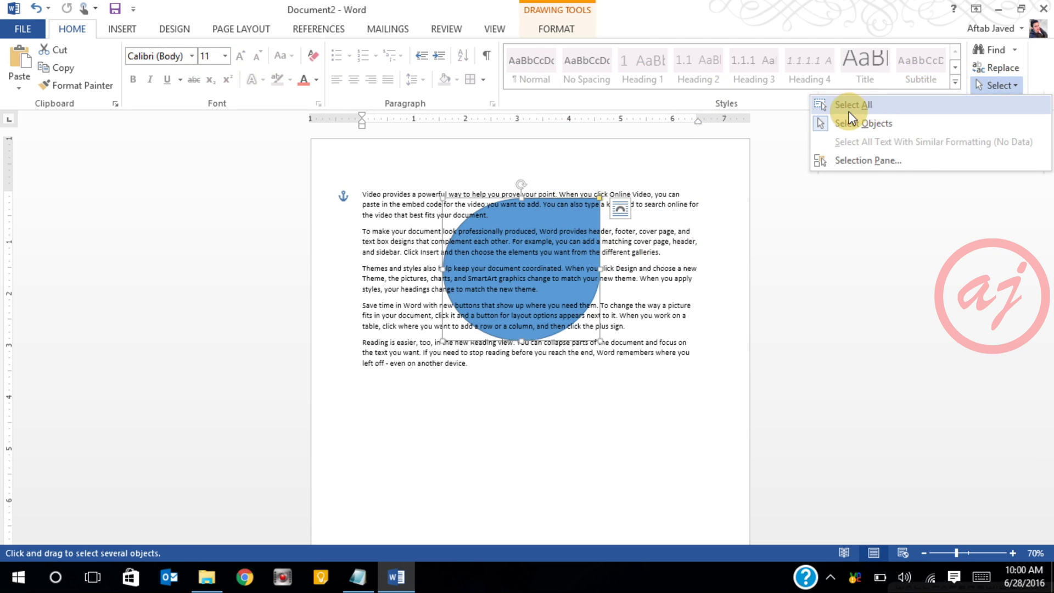
left_click(840, 131)
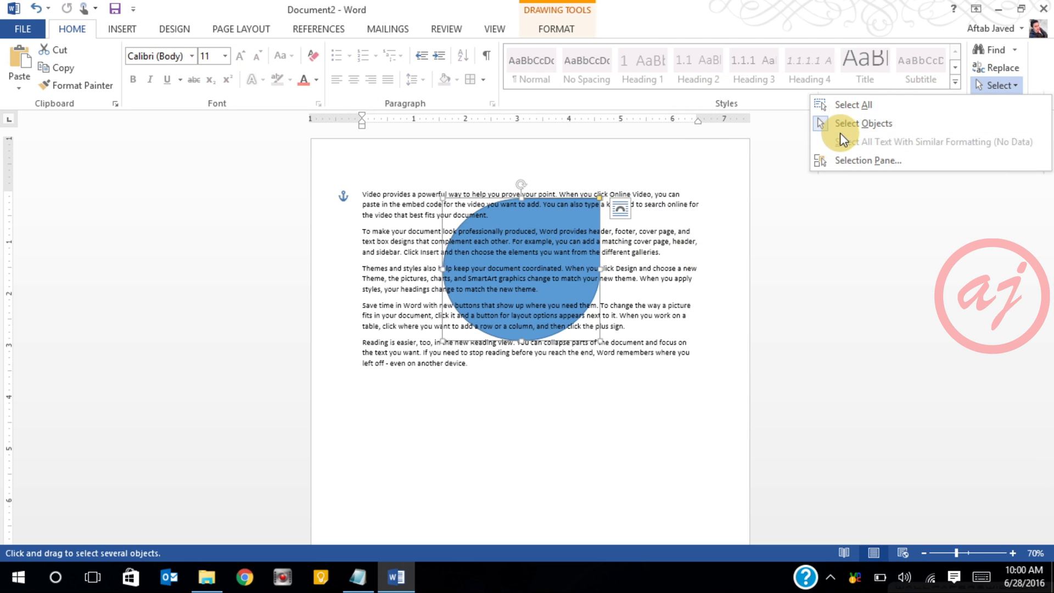
- Place the teardrop In Front of Text, shifted slightly left, and enlarge it to about 3.49" high and 4.48" wide
left_click(558, 22)
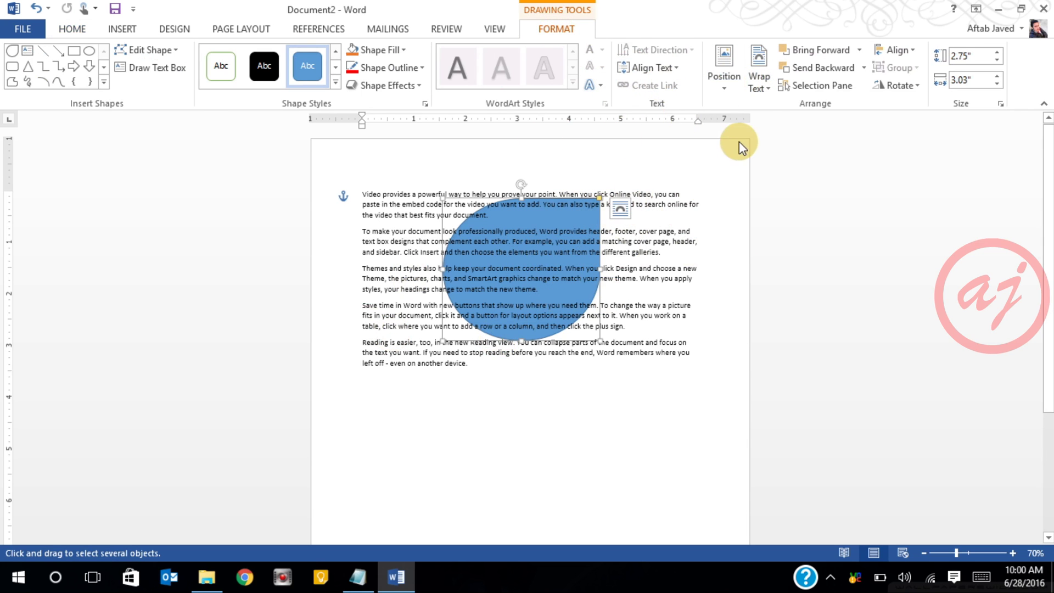
left_click(761, 84)
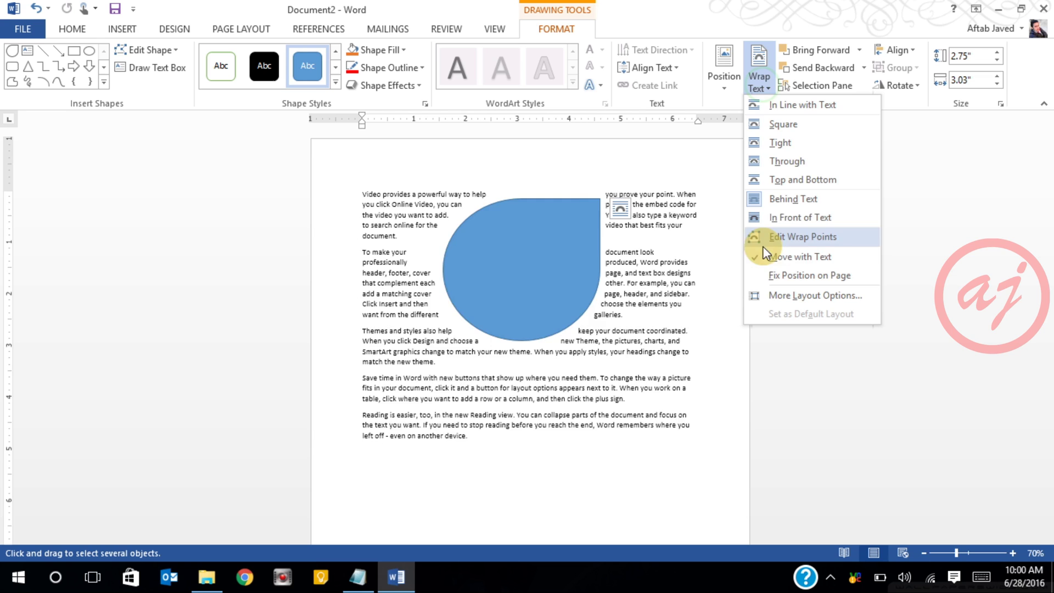
left_click(788, 218)
left_click_drag(543, 245, 500, 246)
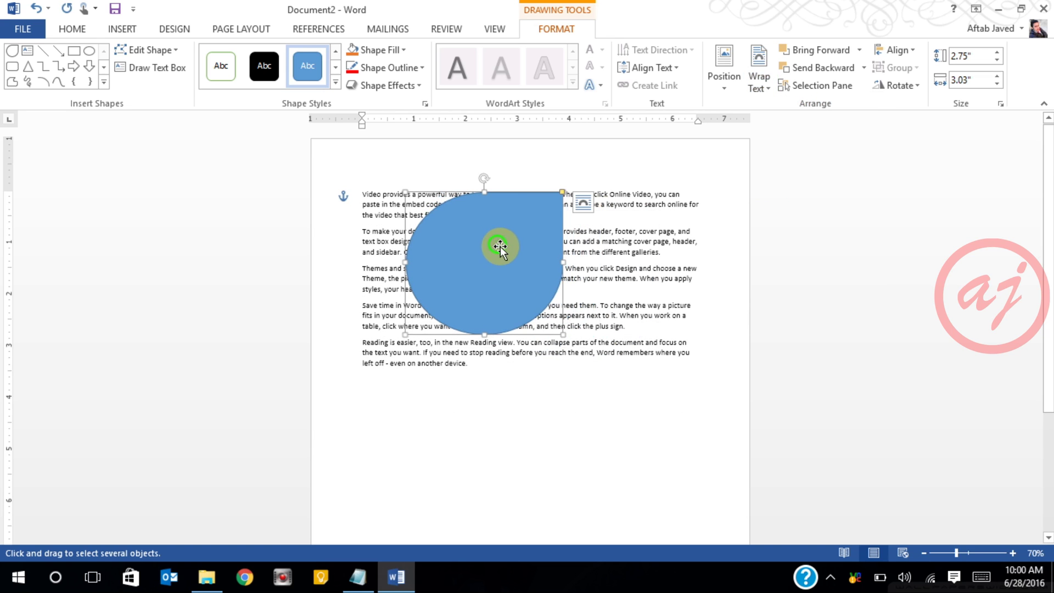
left_click_drag(563, 335, 637, 373)
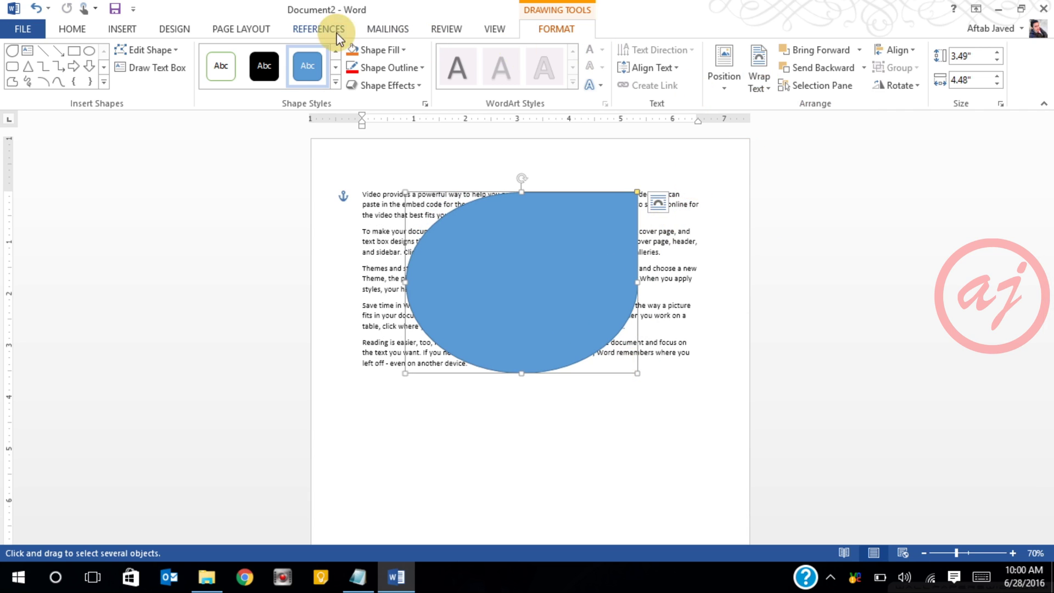
- Delete the teardrop shape from the document
left_click(119, 28)
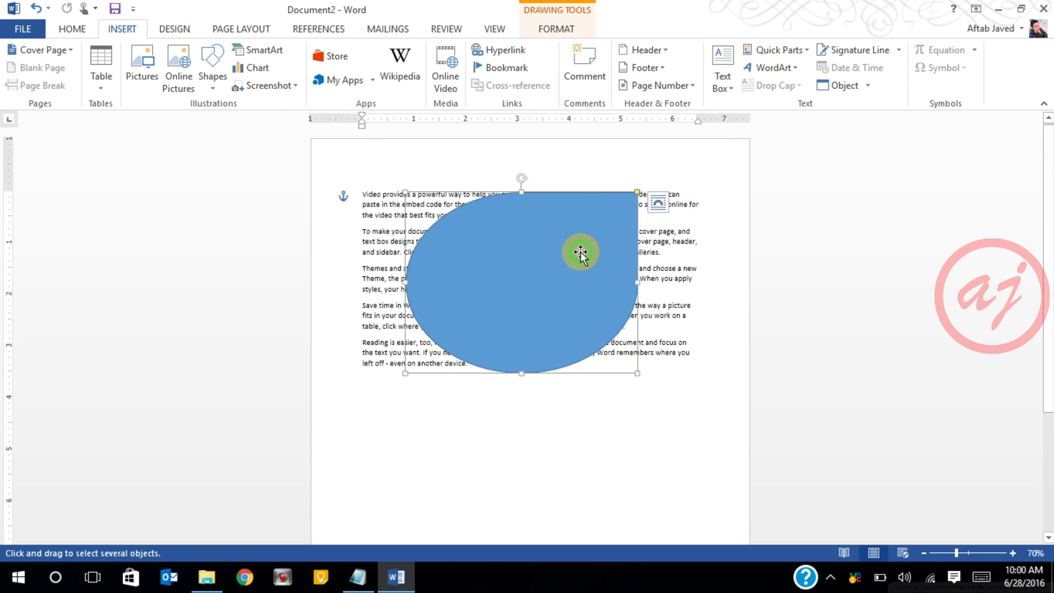
key("Delete")
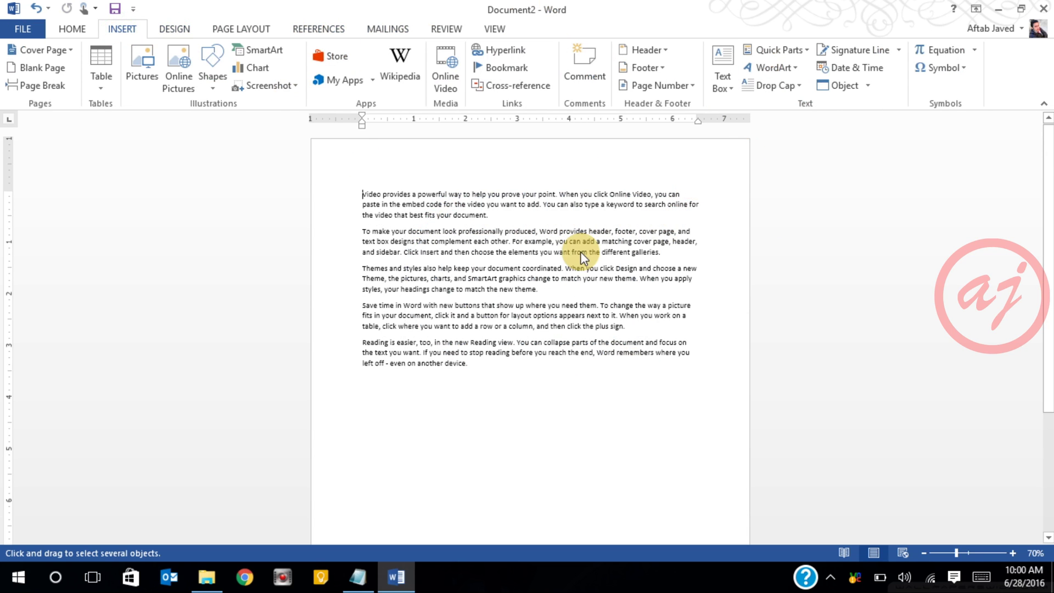
- Search Bing Image Search for online pictures of "pakistan"
left_click(174, 81)
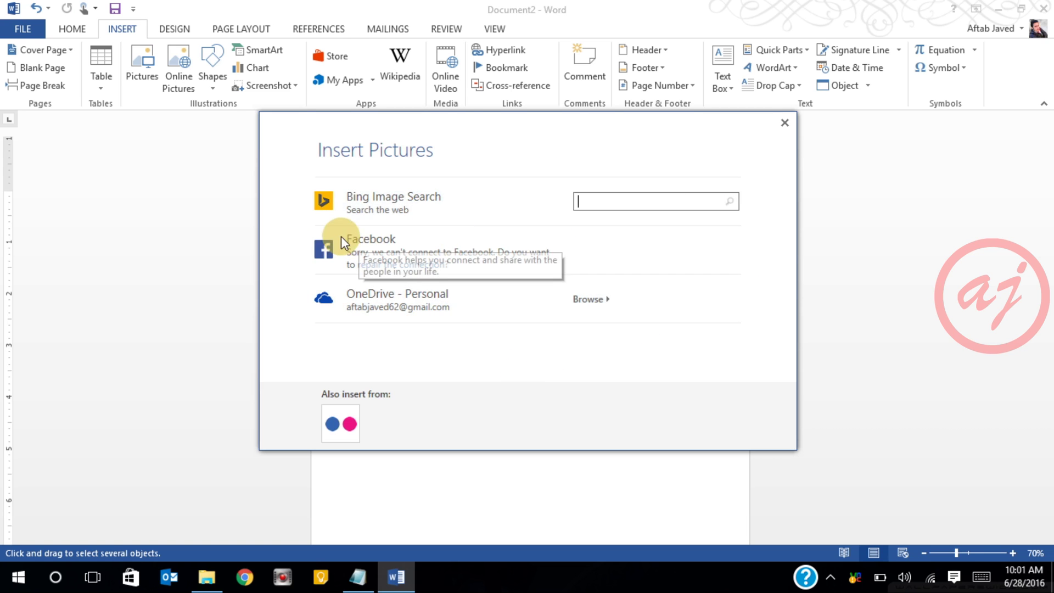
left_click(445, 220)
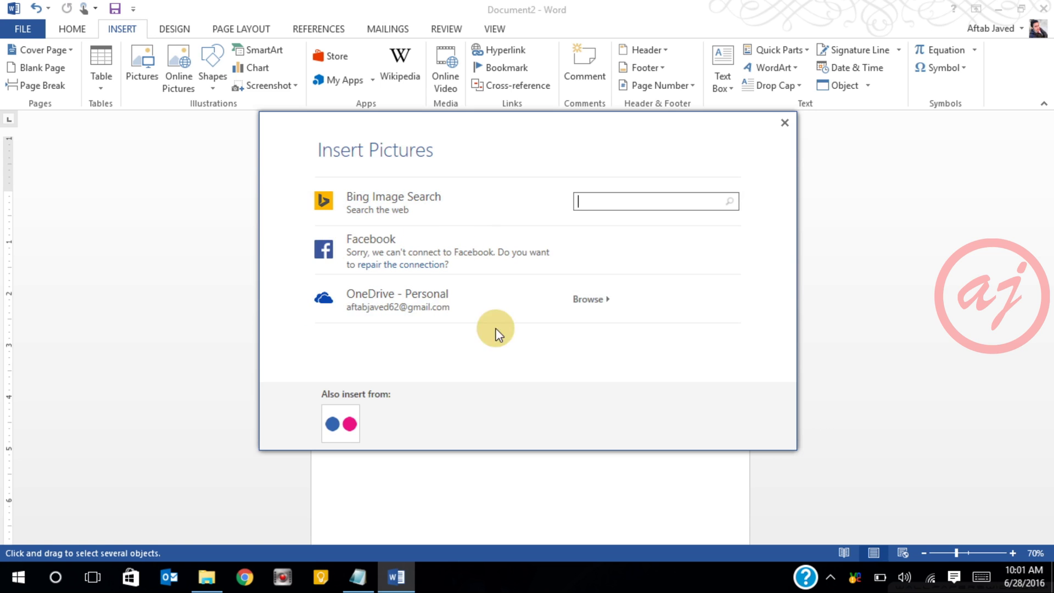
left_click(348, 434)
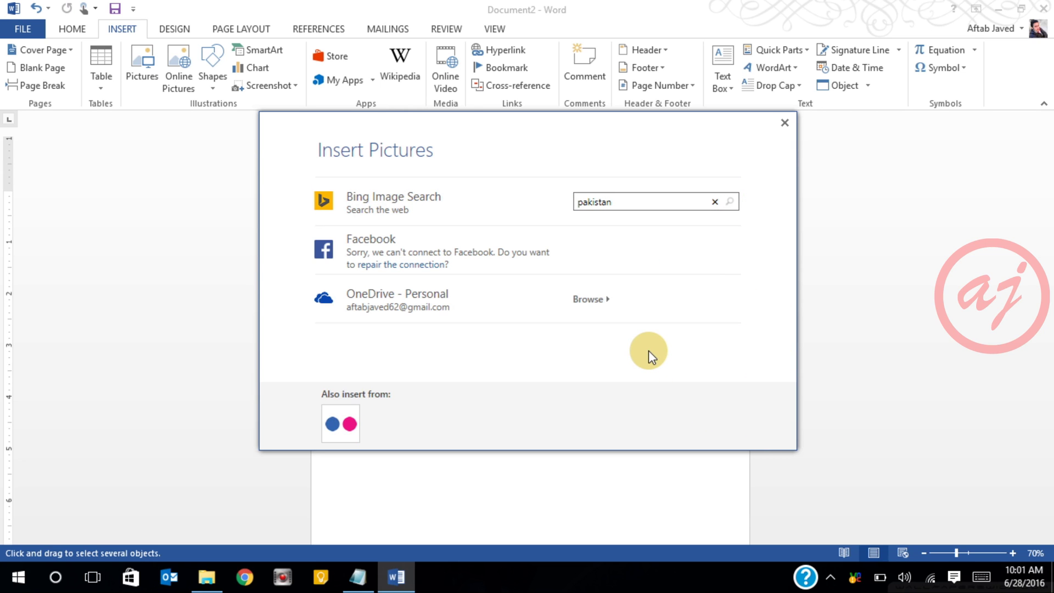
key("Return")
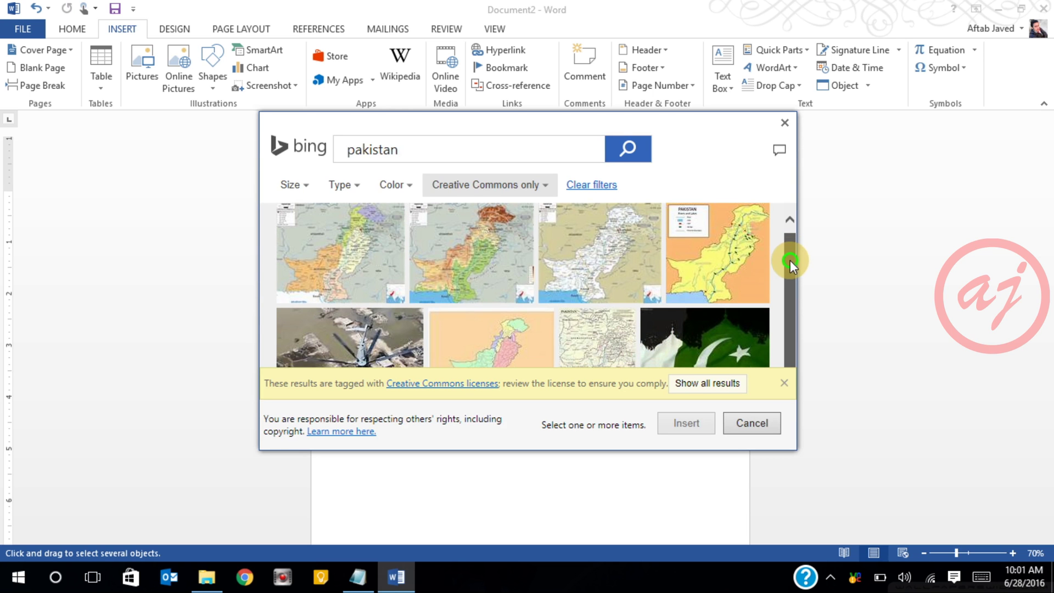
- Insert the green 1600 x 1200 Pakistan flag picture with the white crescent and star above the first paragraph
left_click(789, 350)
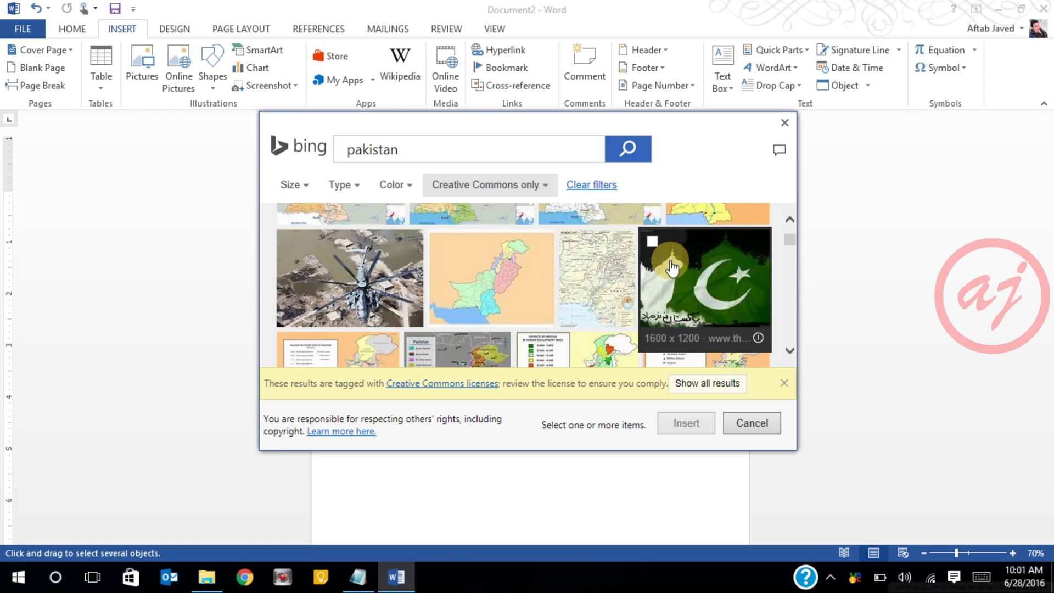
left_click(652, 241)
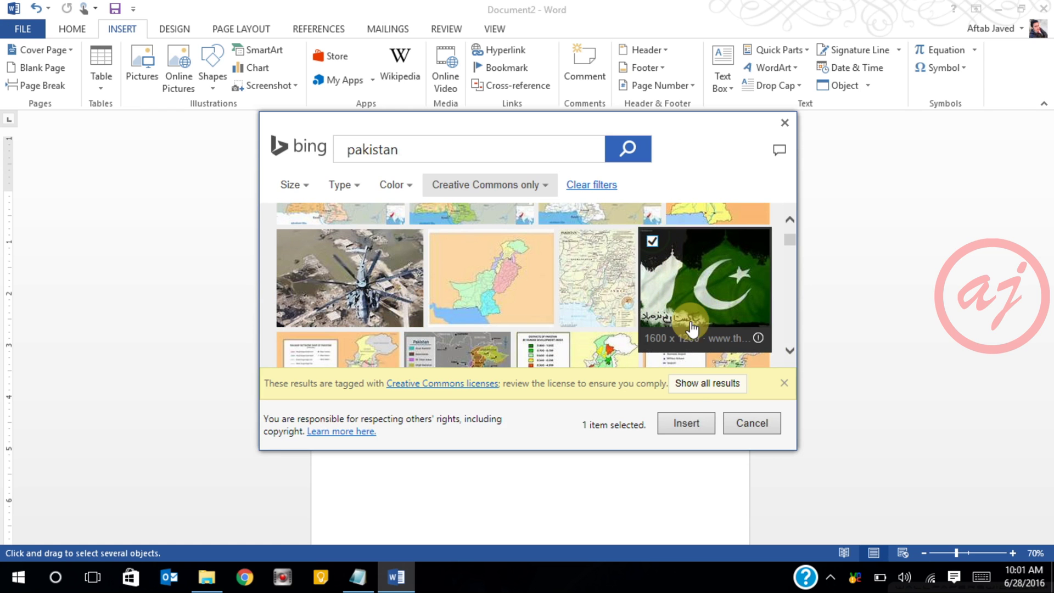
left_click(689, 420)
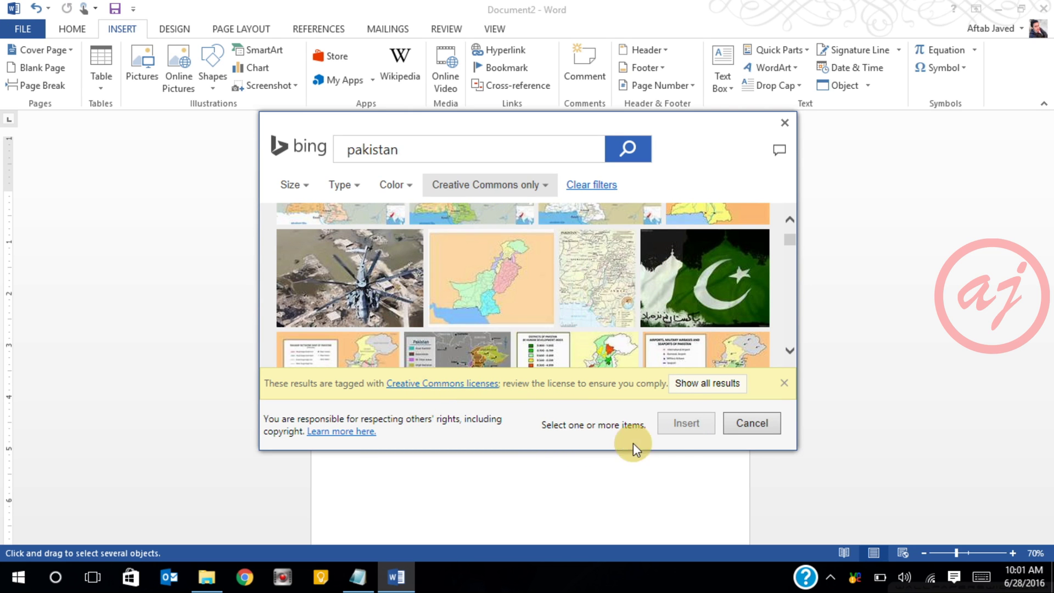
mouse_move(672, 132)
left_mouse_down()
mouse_move(372, 287)
mouse_move(294, 294)
mouse_move(636, 177)
mouse_move(667, 138)
left_mouse_up()
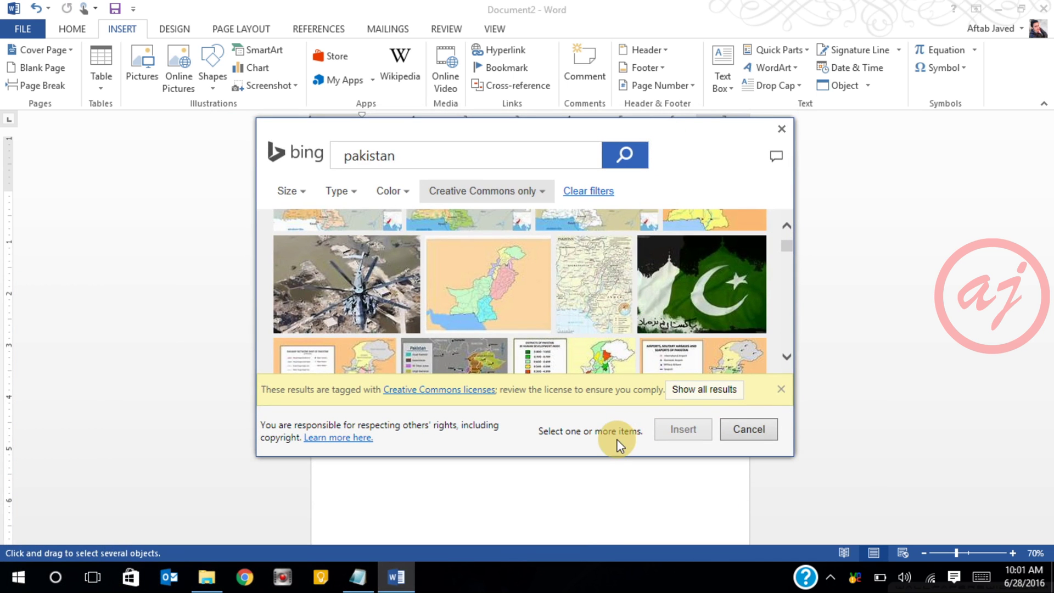
left_click(650, 248)
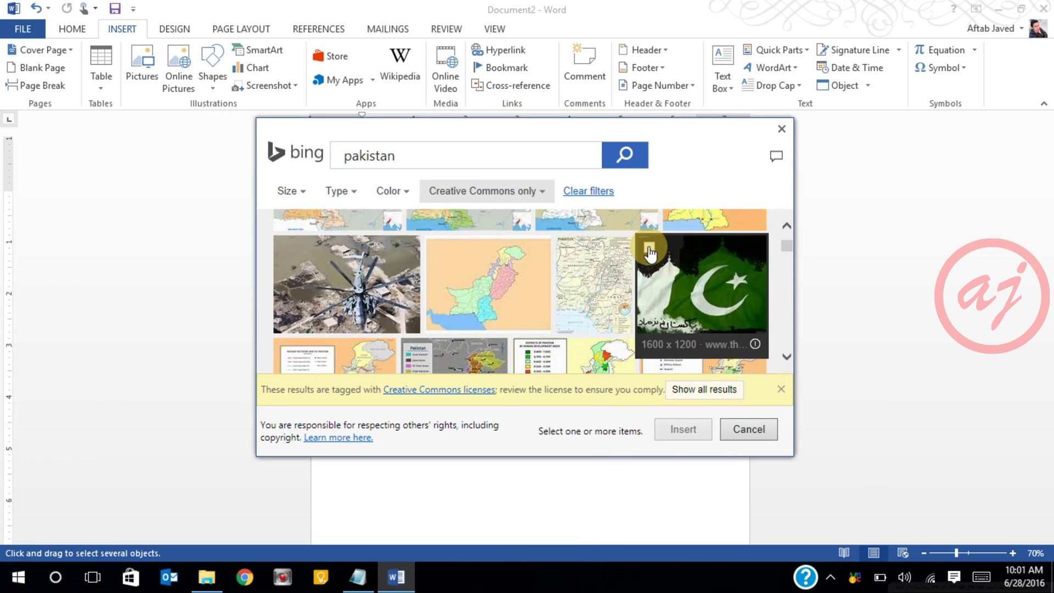
left_click(679, 431)
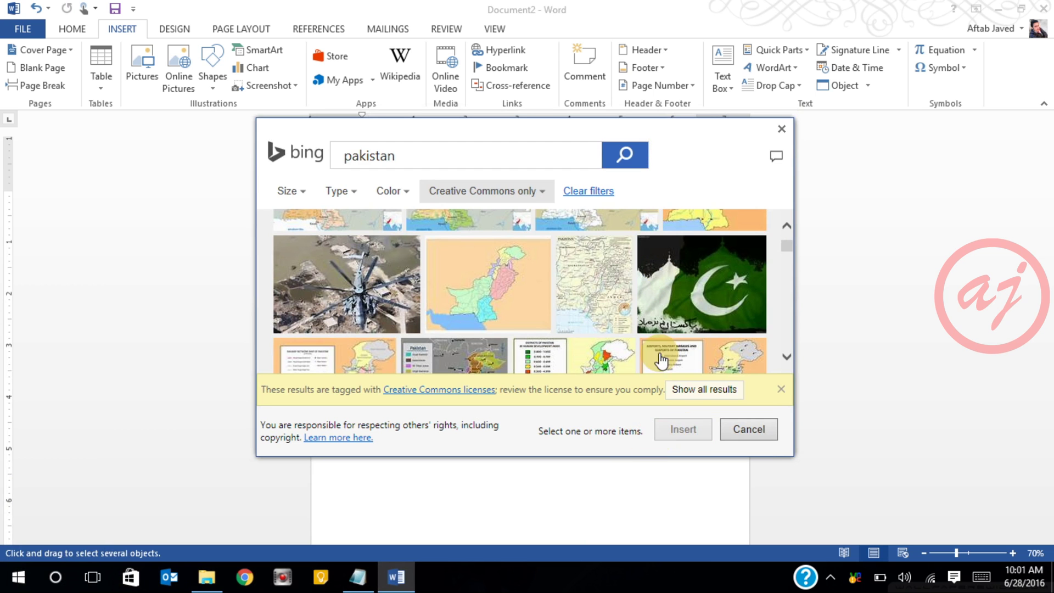
left_click(566, 254)
left_click(661, 428)
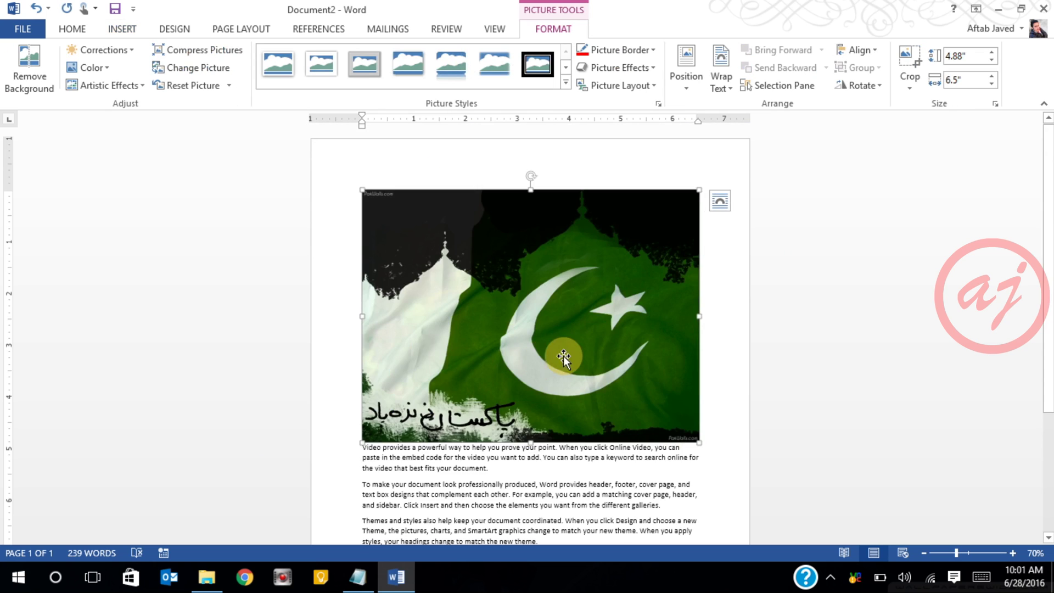
scroll(563, 356, "down", 5)
scroll(541, 349, "up", 4)
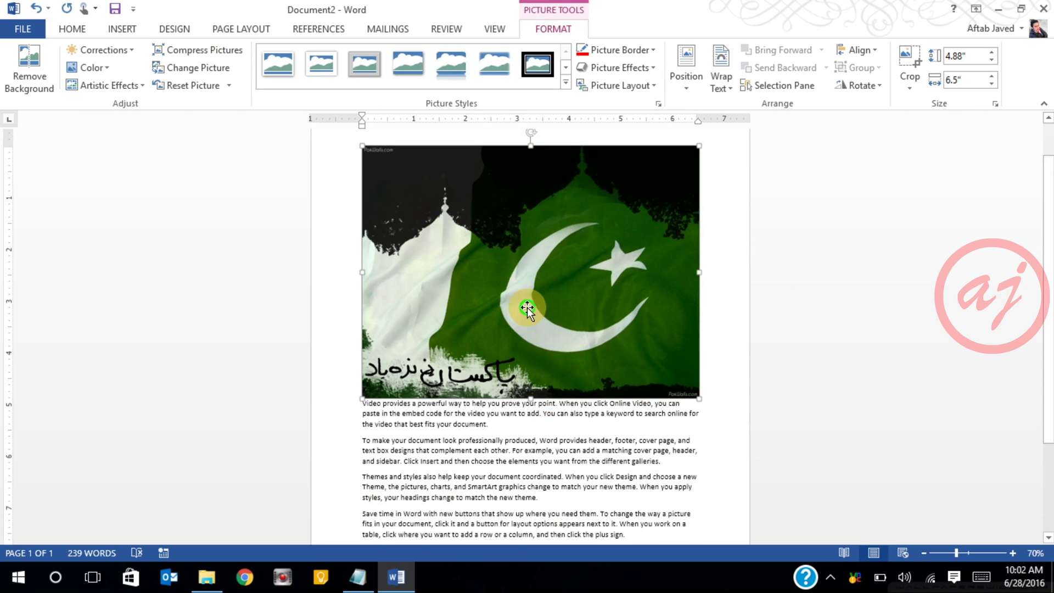
- Shrink the Pakistan flag picture to about 2.64" high and 3.52" wide
left_click_drag(509, 233, 520, 310)
left_click_drag(704, 405, 546, 278)
mouse_move(489, 224)
left_mouse_down()
mouse_move(533, 265)
mouse_move(489, 239)
left_mouse_up()
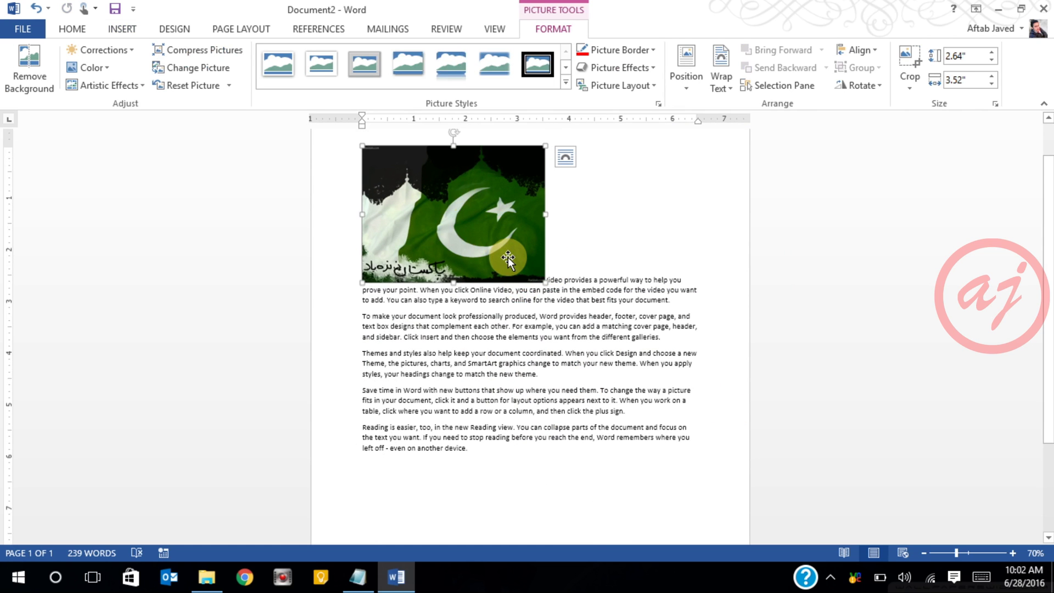
- Delete the Pakistan flag picture above the first paragraph
left_click(133, 31)
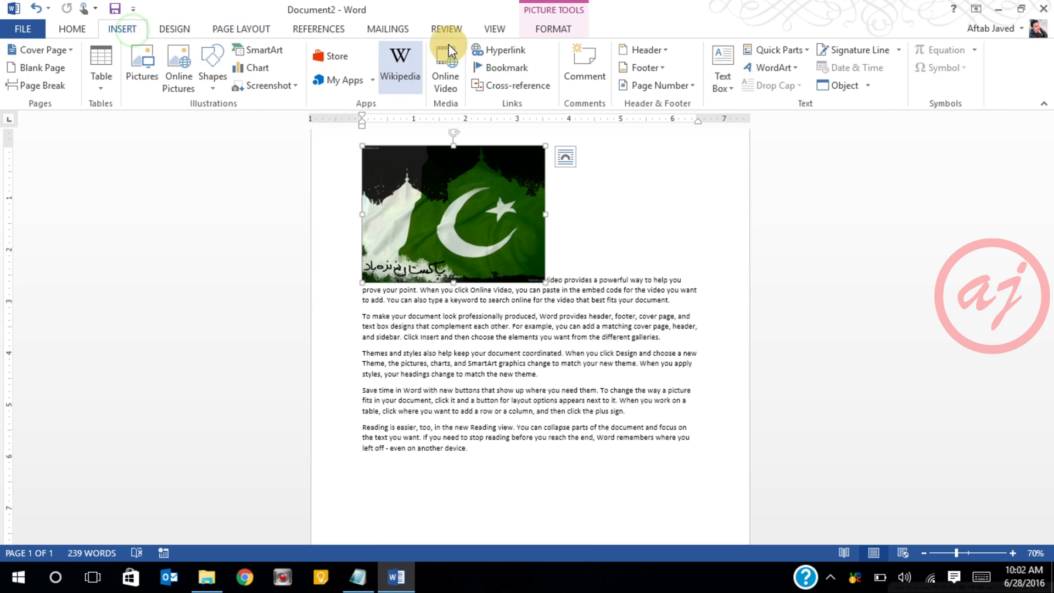
key("Delete")
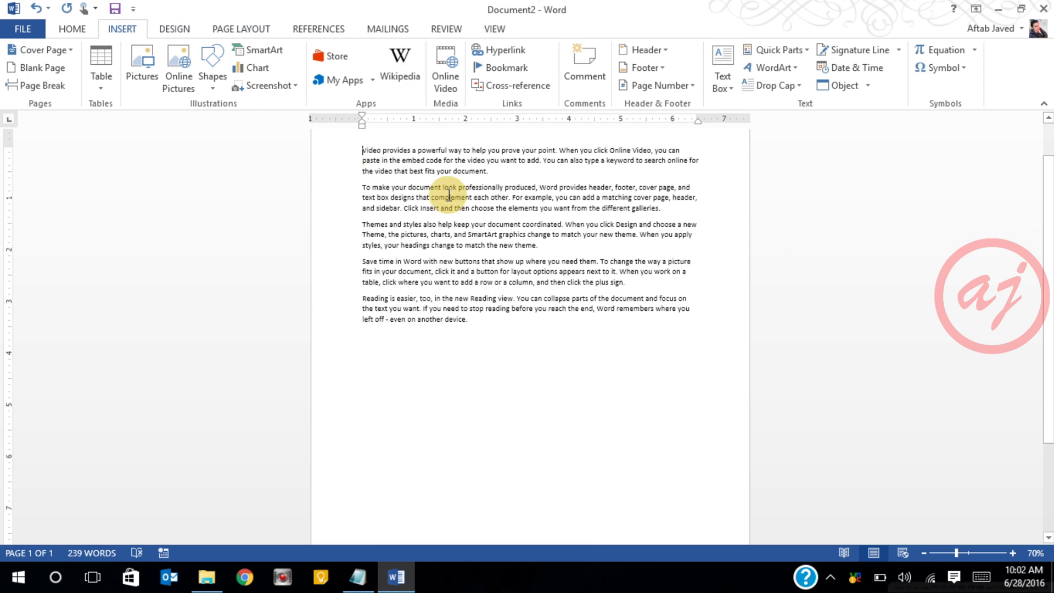
- Draw a wavy Punched Tape flowchart shape about 2.82" high and 3.78" wide over the paragraphs, shifted toward the page's right margin
left_click(209, 84)
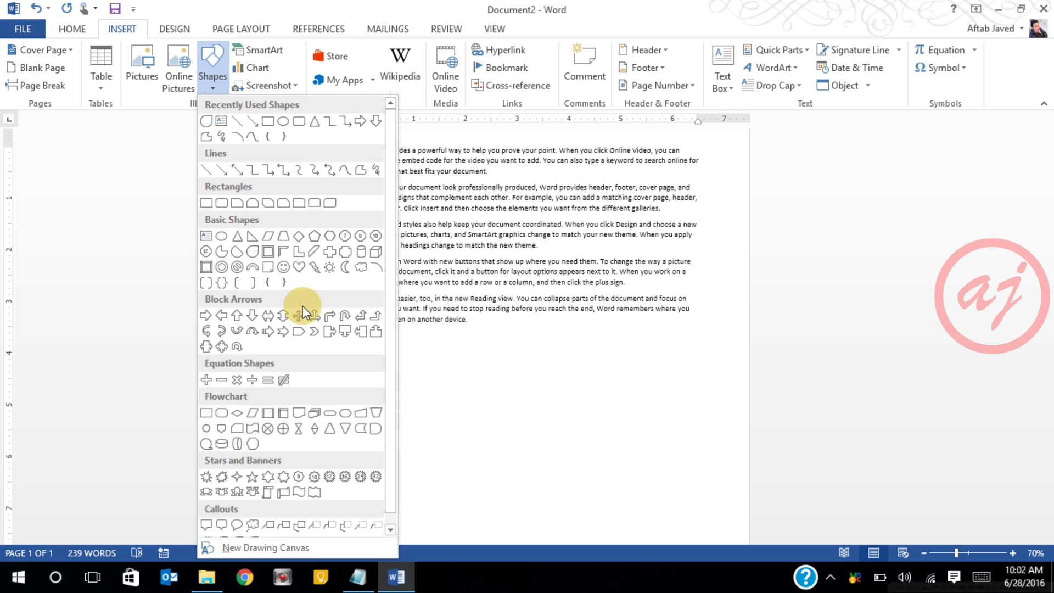
scroll(309, 299, "down", 1)
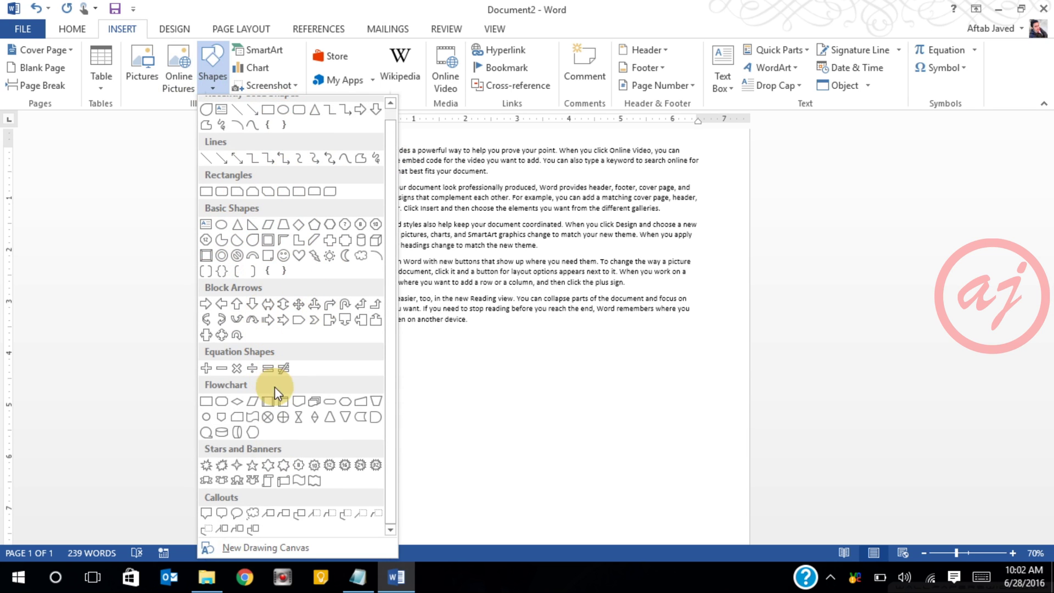
left_click(252, 417)
left_click_drag(394, 197, 590, 345)
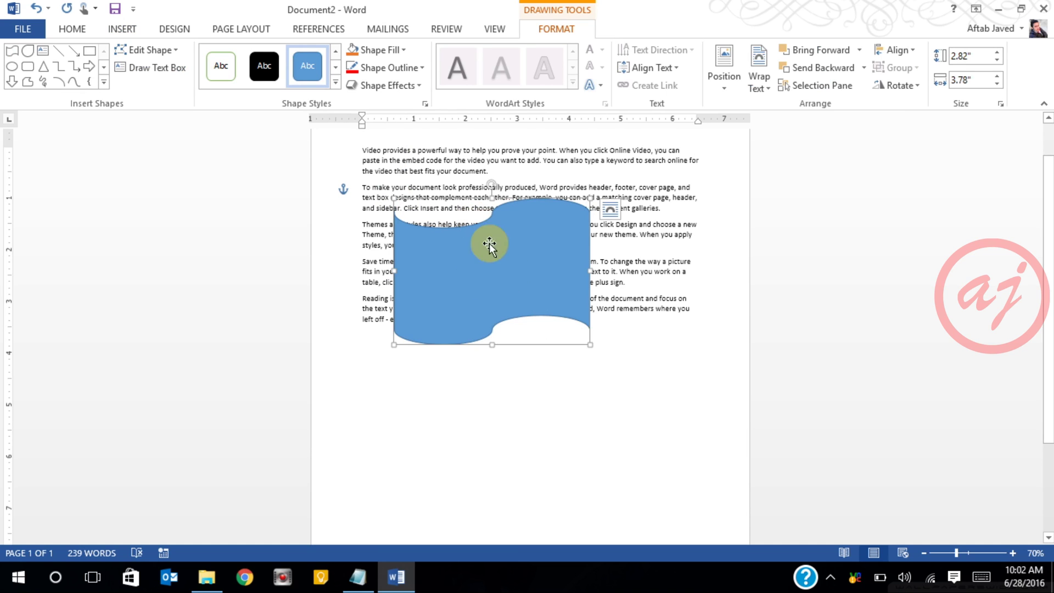
left_click_drag(516, 298, 609, 298)
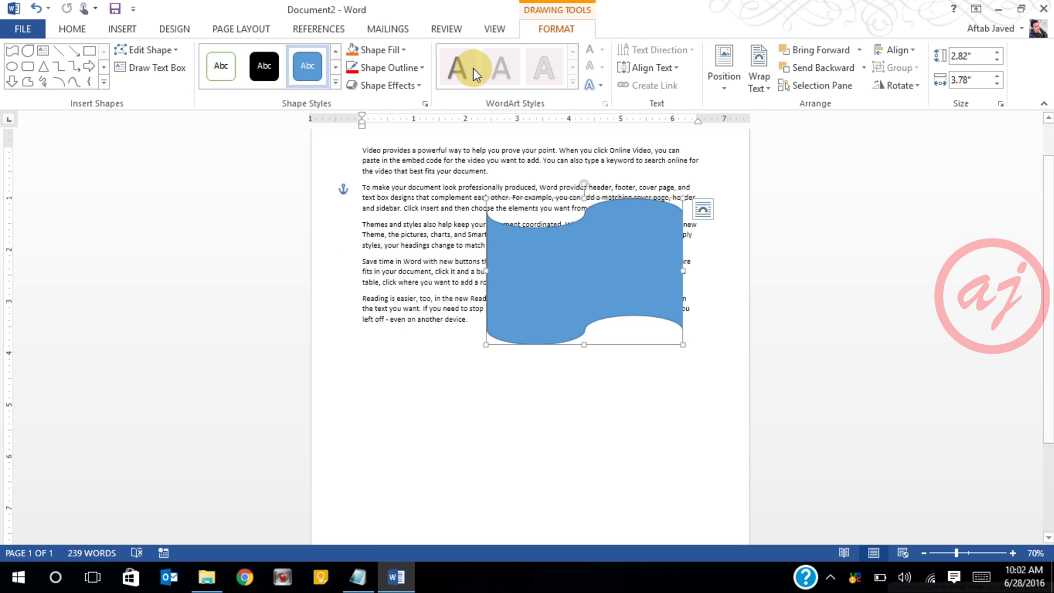
- Delete the wavy flowchart shape from the document
key("Delete")
key("Delete")
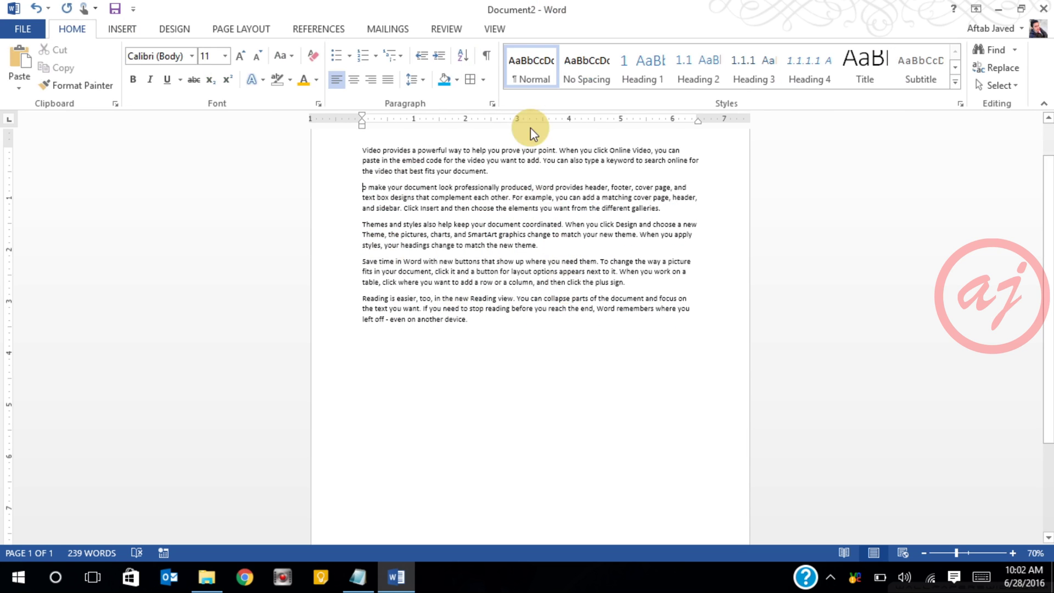
- Draw a text box about 2.9" high and 2.27" wide beside the right margin, starting at the last paragraph's final line
left_click(124, 29)
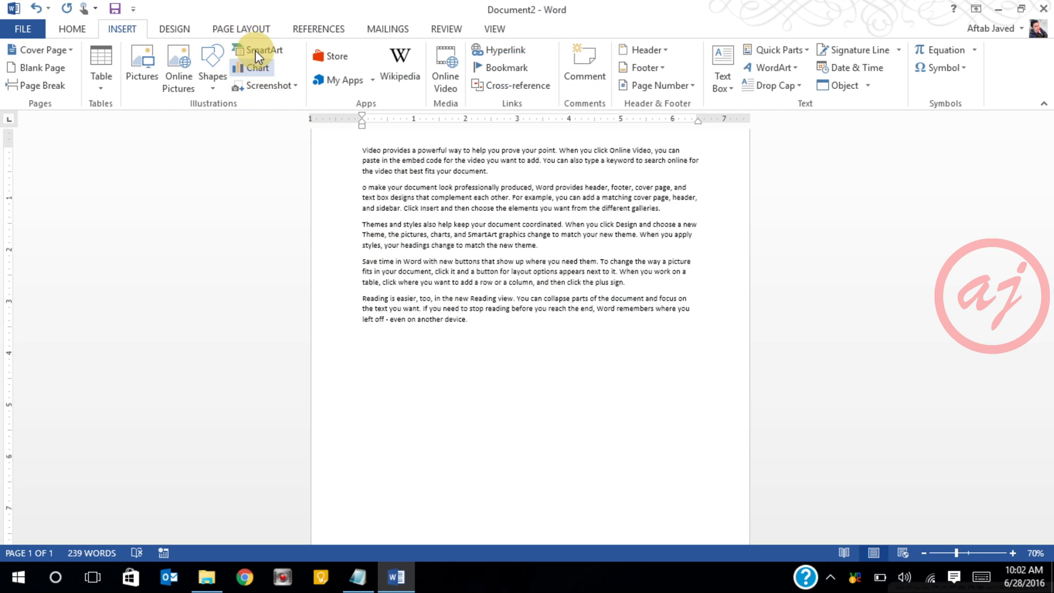
left_click(731, 88)
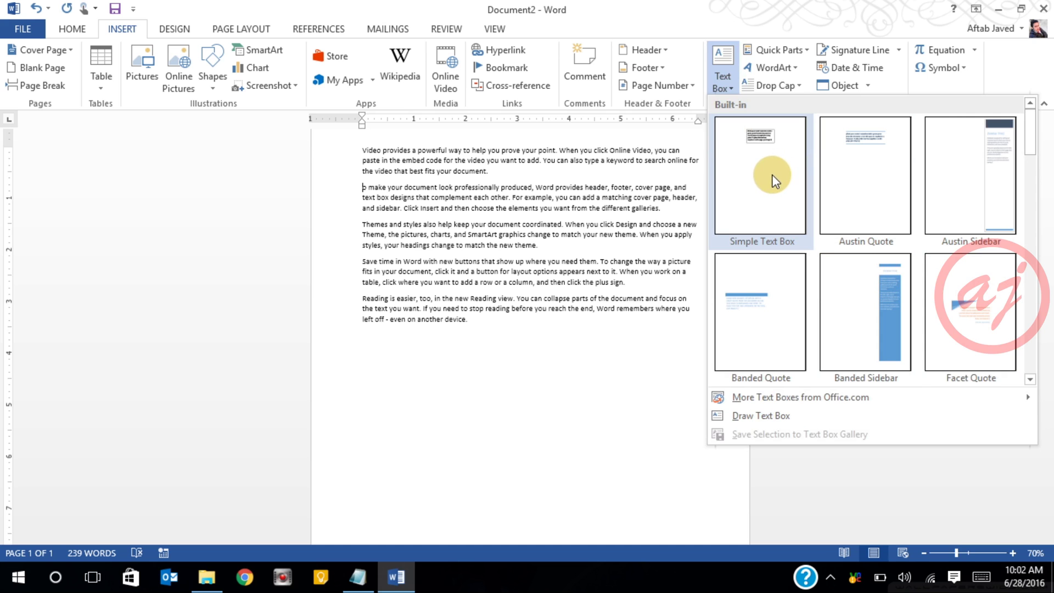
left_click_drag(1033, 131, 1039, 355)
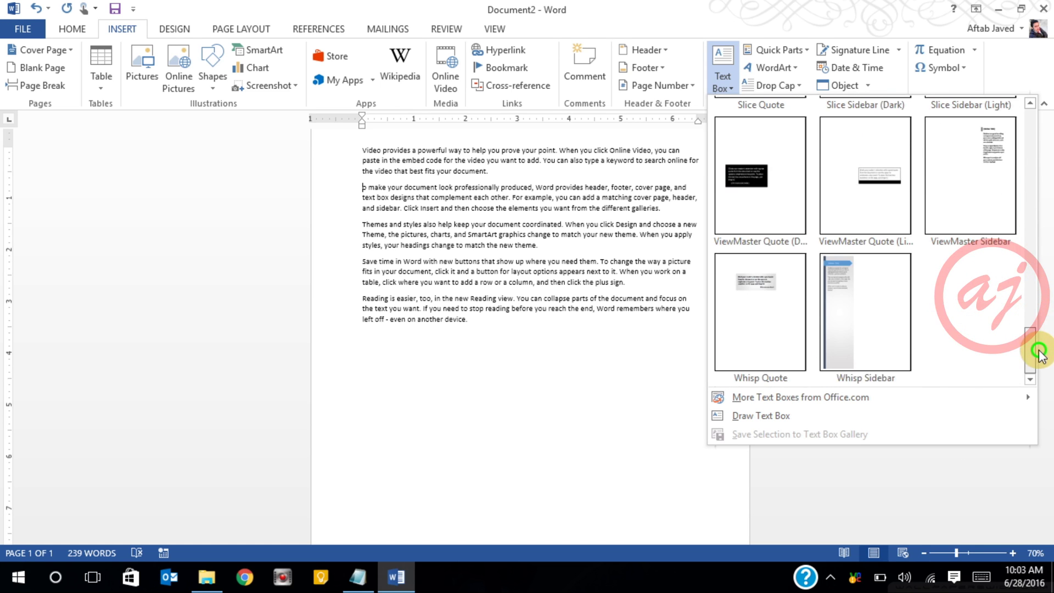
left_click(743, 417)
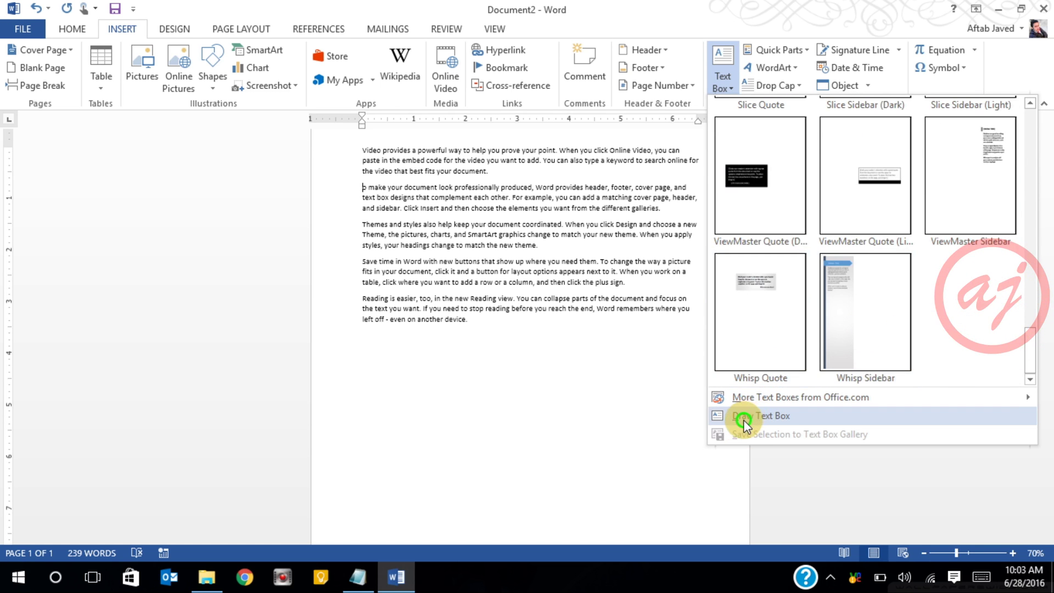
mouse_move(590, 318)
left_mouse_down()
mouse_move(720, 430)
mouse_move(707, 467)
left_mouse_up()
- Fill the text box with the sample text "Sadf sdaf sdf sdafcvzx ewqr qewrewcvzxcv asdfqwer qewr fbcxzv awera fsdf adsfasdf qwere"
type("Sadf sdaf sdf sdafcvzx ewqr qewrewc")
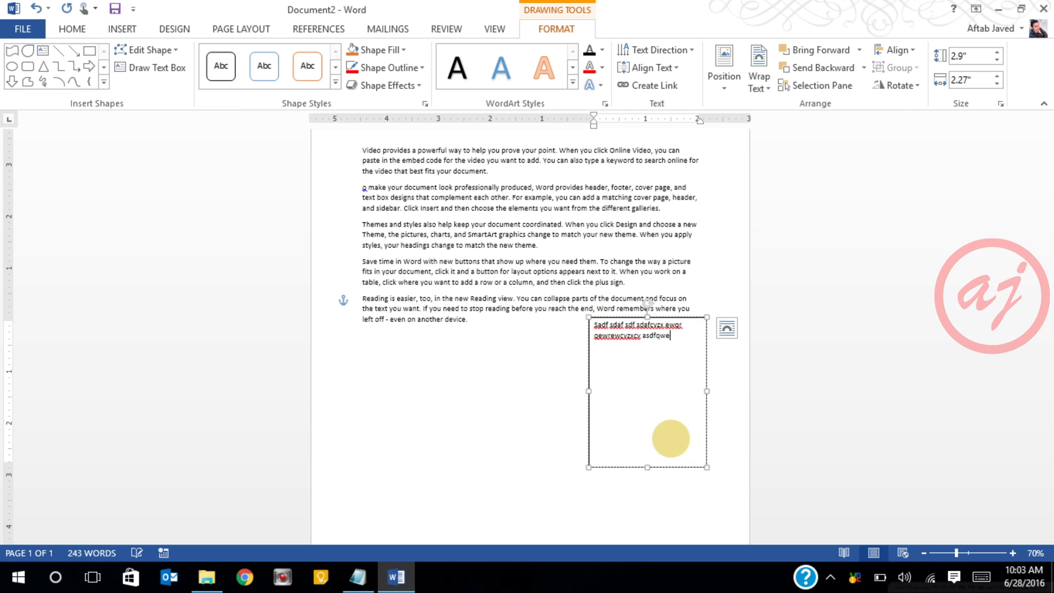
type("vzxcy asdfqwer qewr fbcxzy awera fsdf adsfasdf qwere")
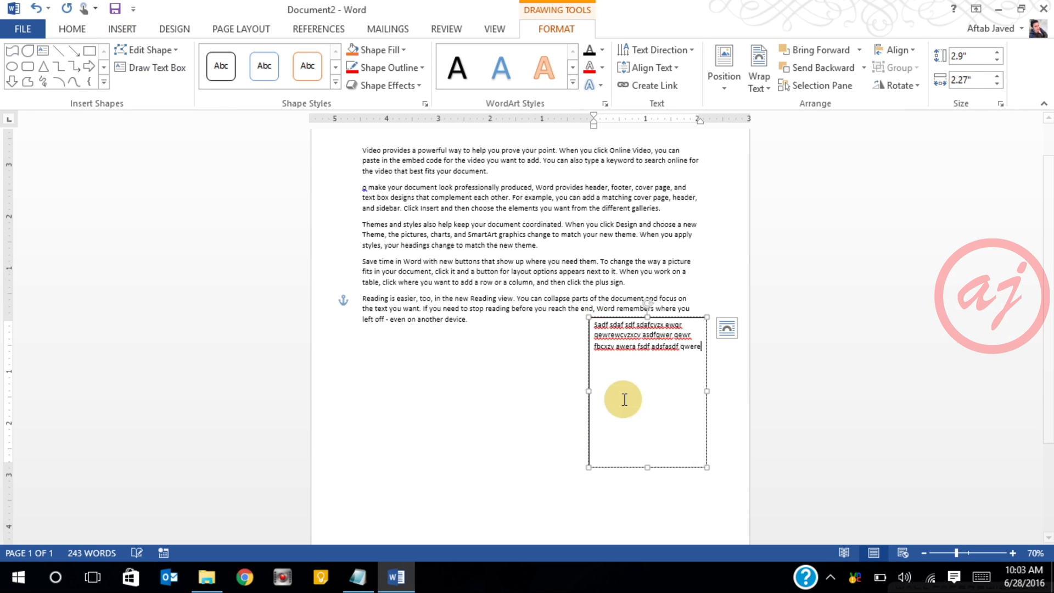
left_click(522, 396)
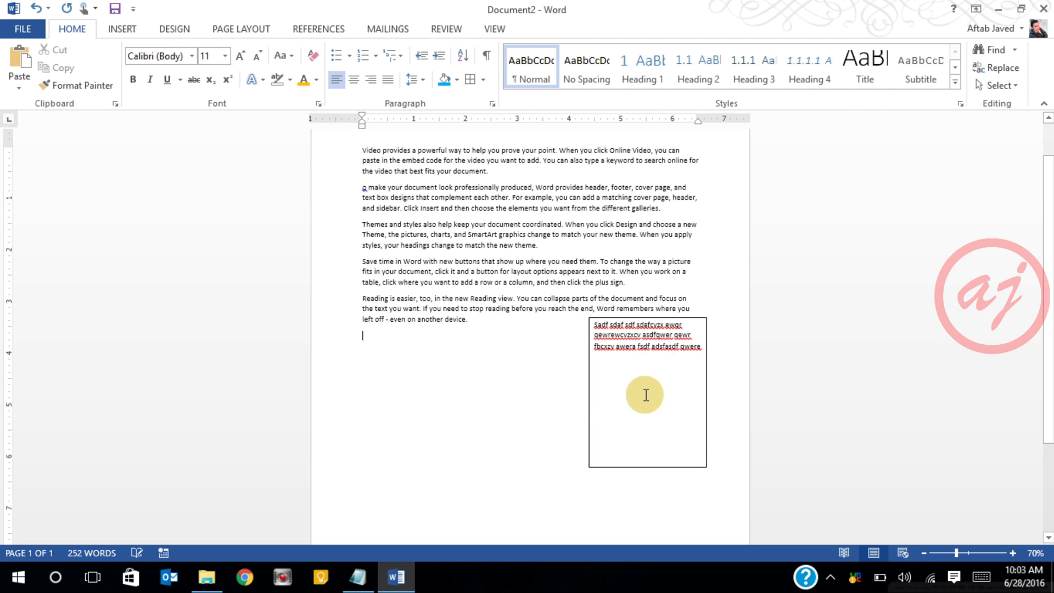
- Set the text box's shape outline to No Outline
left_click(610, 378)
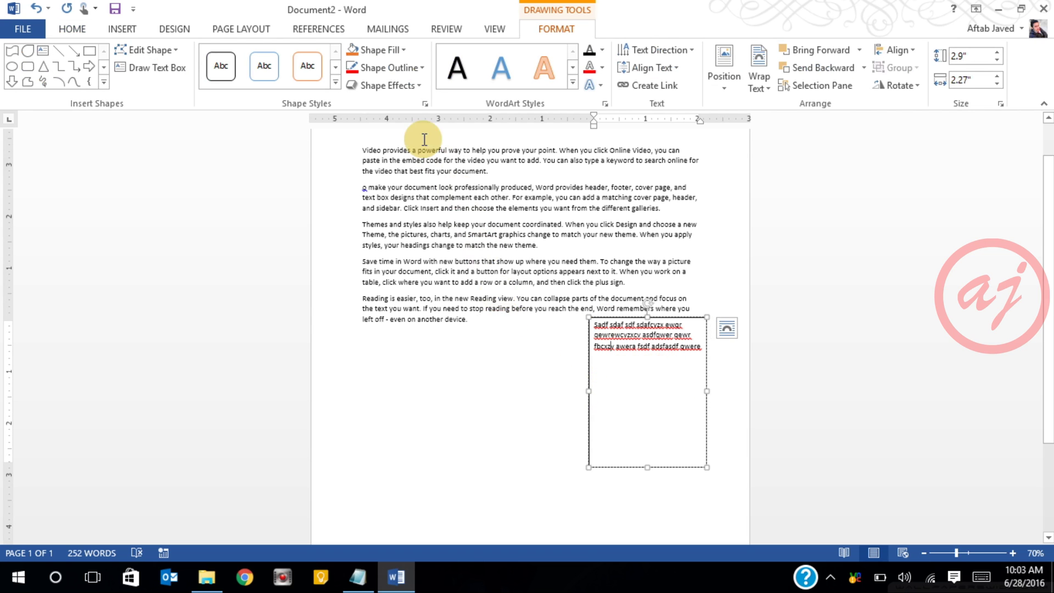
left_click(410, 67)
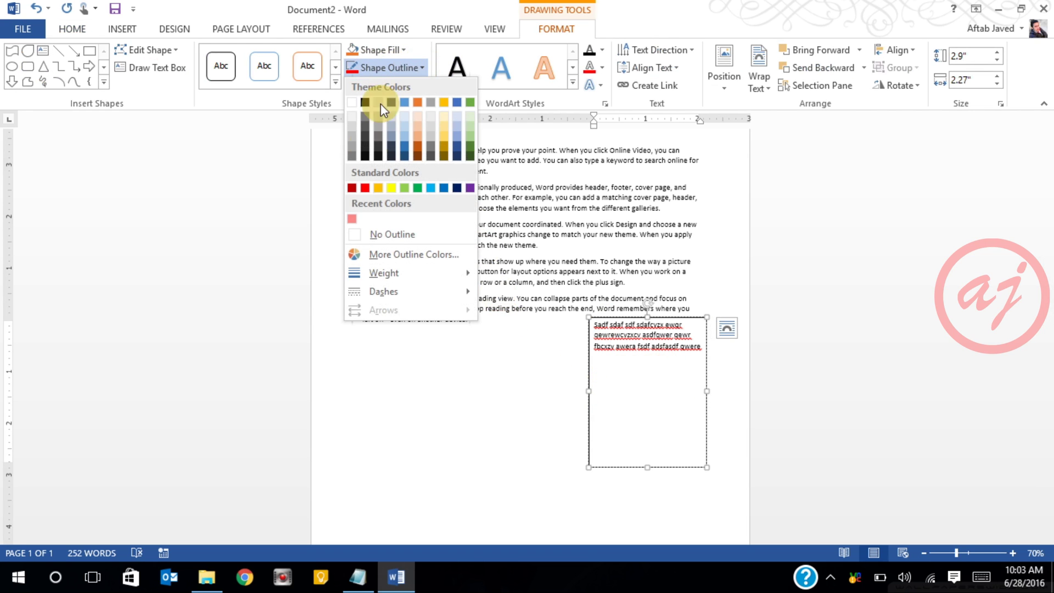
left_click(375, 236)
left_click(467, 400)
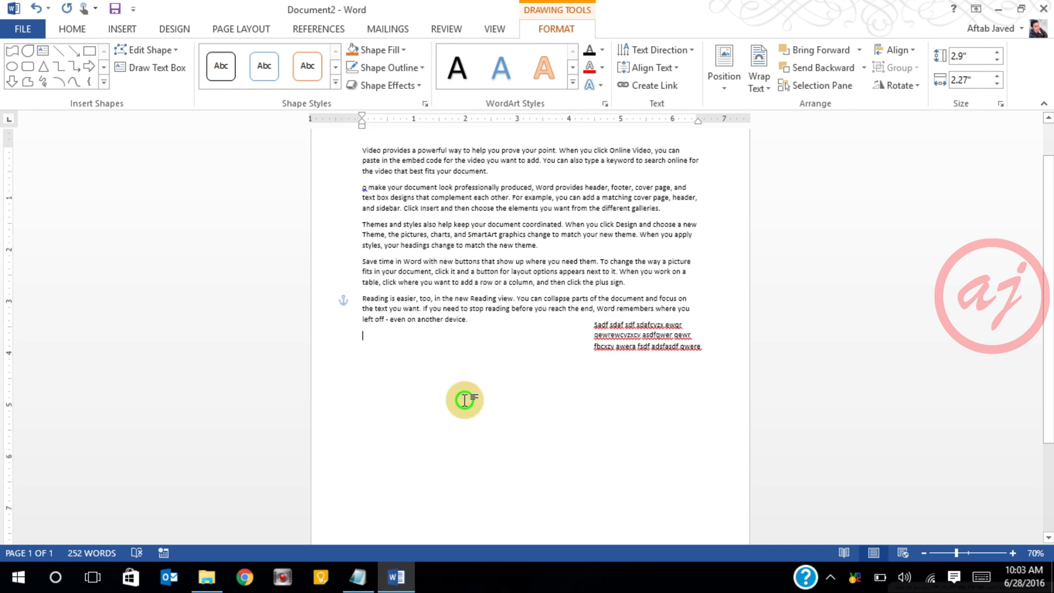
- Add the sample text "sdaf asdf dasf dasf dasfadsf a" within the last word of the text box
left_click(644, 348)
left_click(687, 363)
type("sdaf asdf dasf dasf dasf")
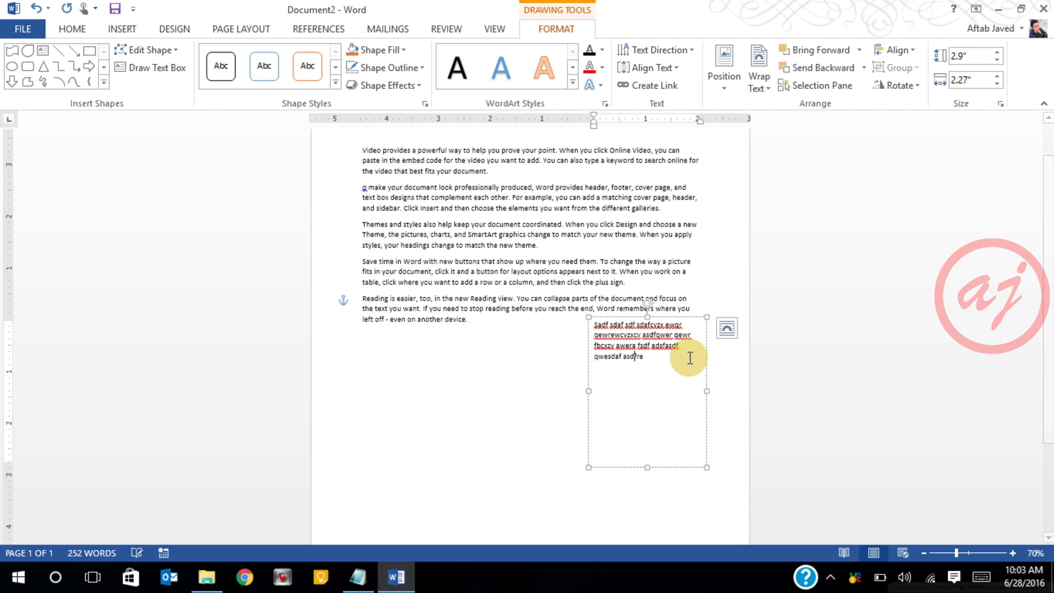
type("adsf a")
left_click(432, 391)
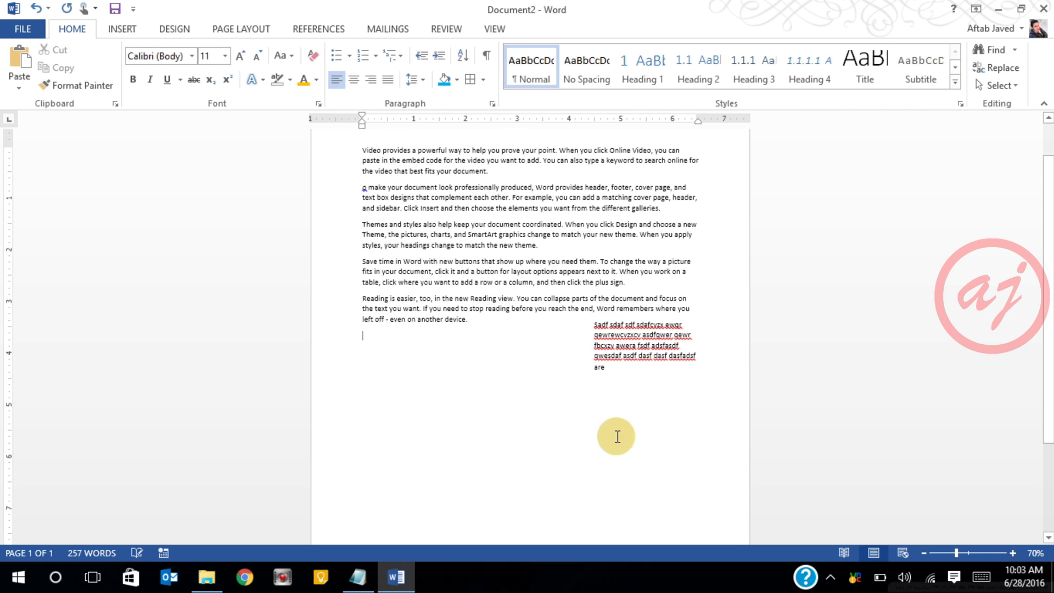
- Give the text box a light green outline from the standard colors
left_click(636, 400)
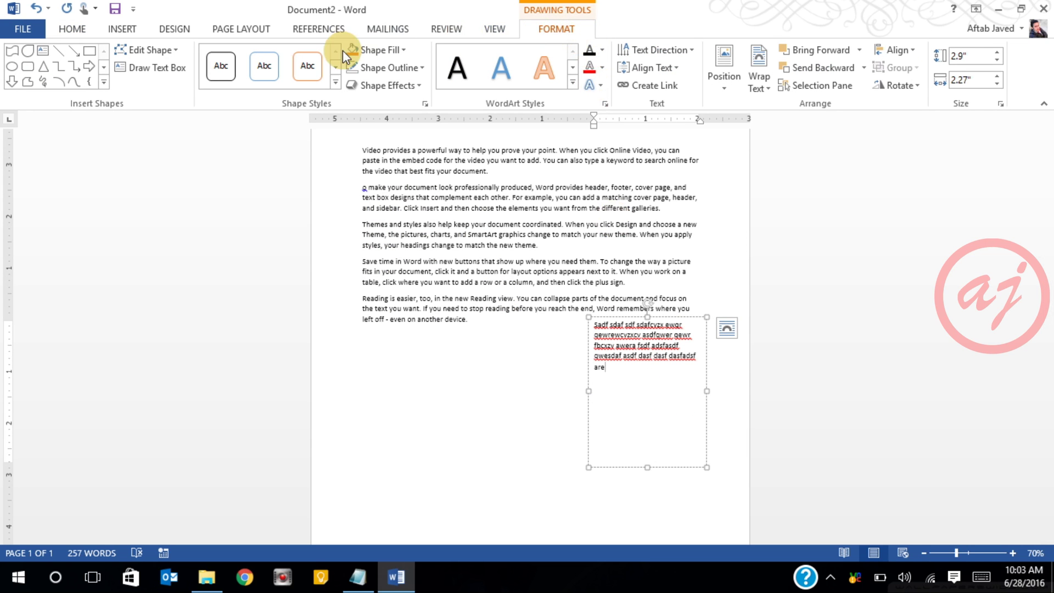
left_click(417, 68)
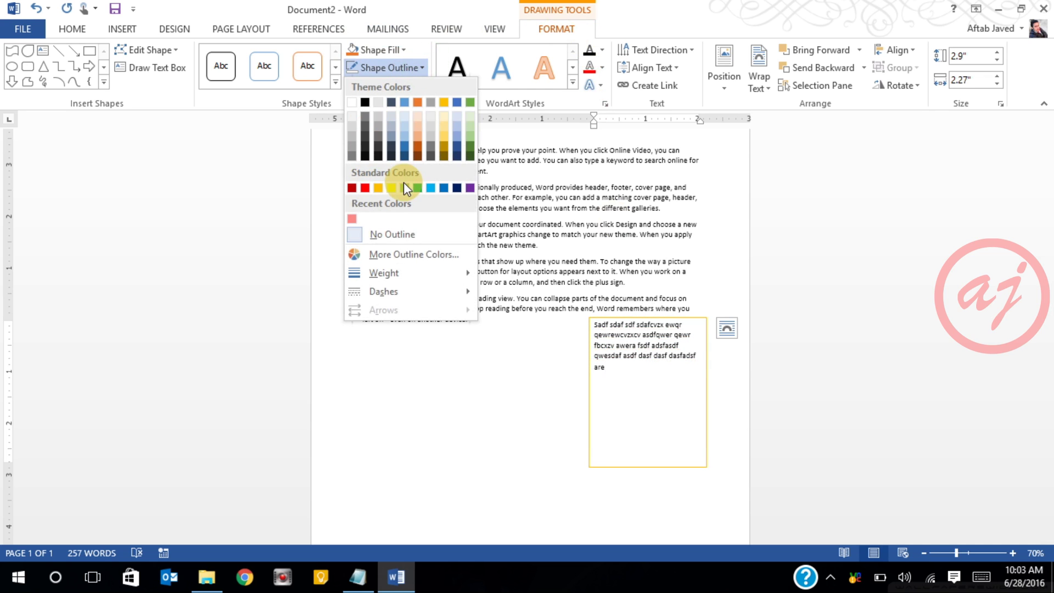
left_click(488, 364)
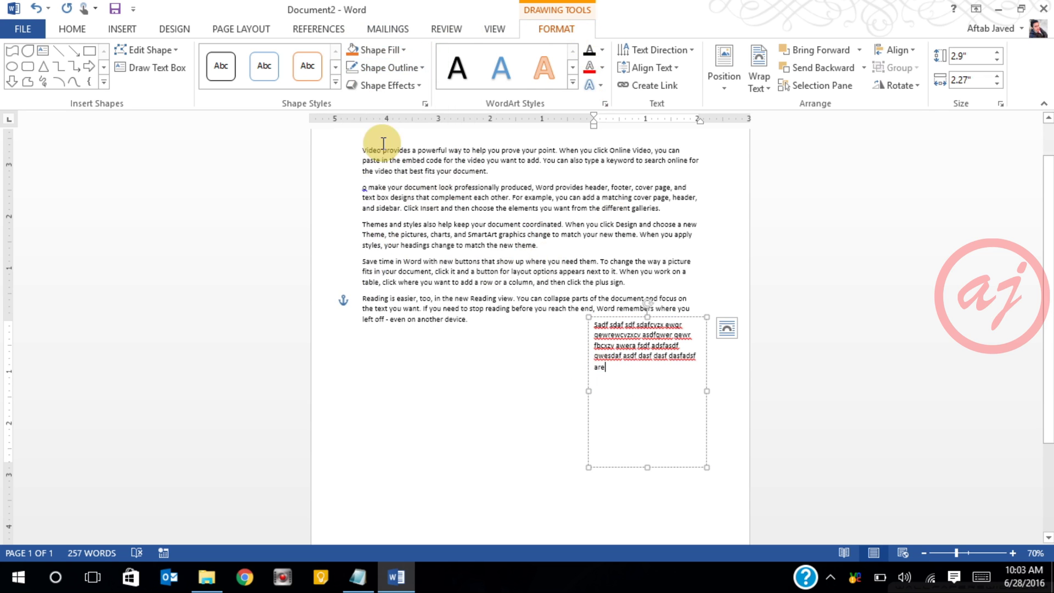
left_click(401, 68)
left_click(405, 187)
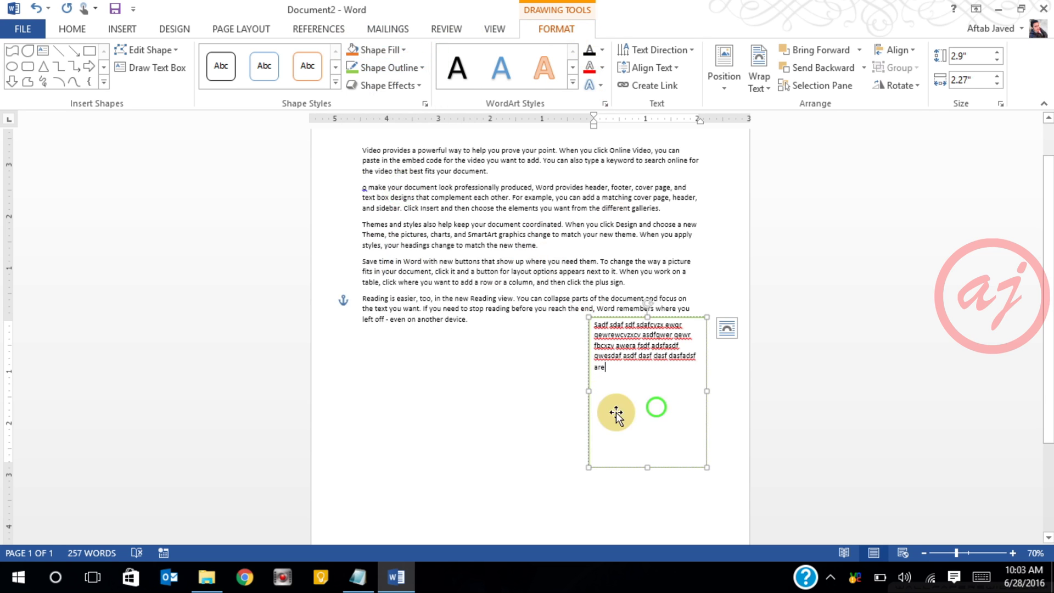
left_click(478, 384)
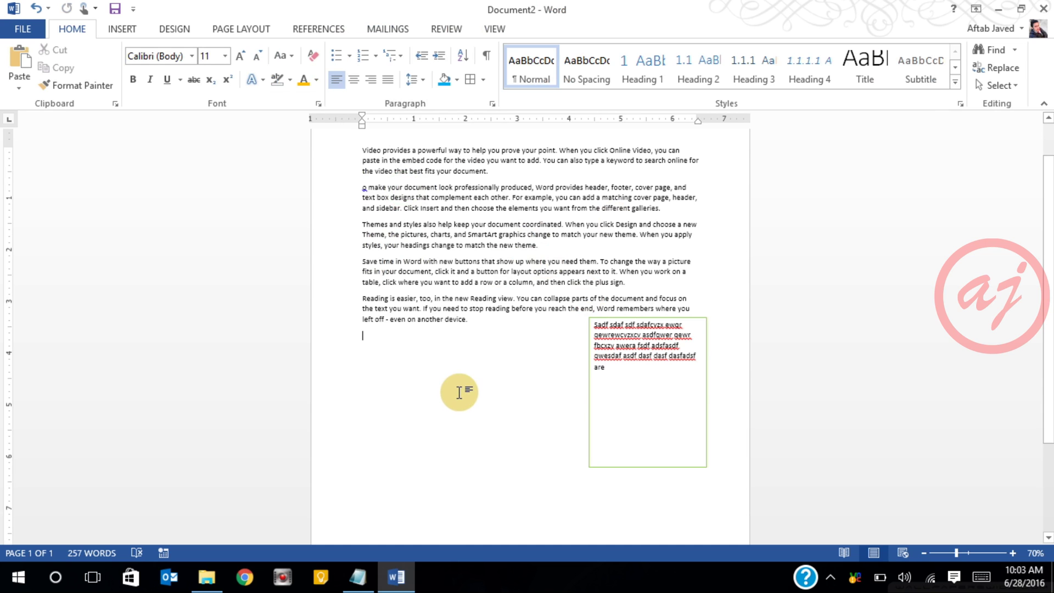
left_click(117, 26)
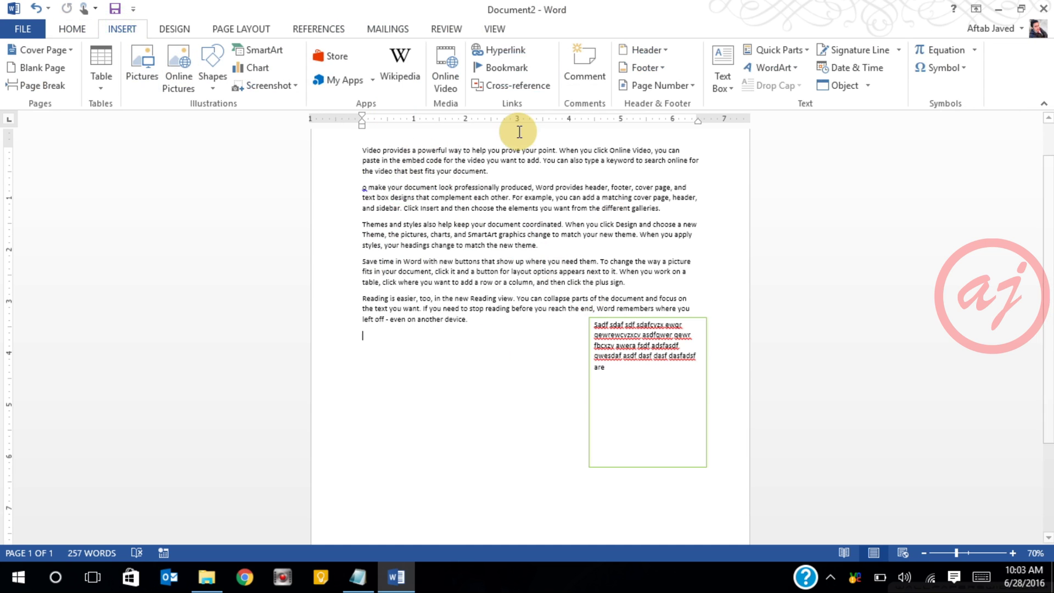